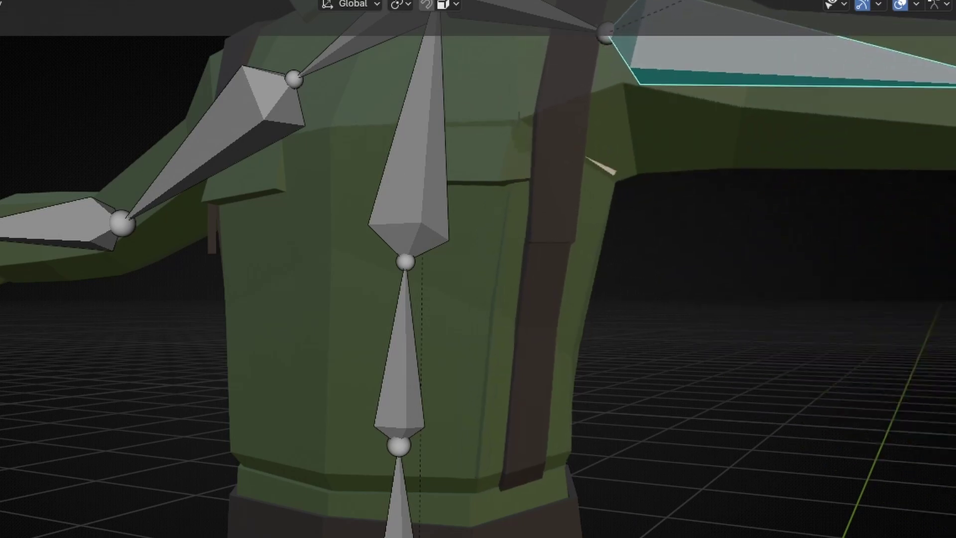
# Remove UpperArm.L weight from the shirt's back beside the left arm with the weight paint brush.
pyautogui.click(899, 374)
pyautogui.scroll(-3, 670, 432)
pyautogui.keyDown('shift'); pyautogui.moveTo(670, 338); pyautogui.dragTo(594, 396, button='middle'); pyautogui.keyUp('shift')
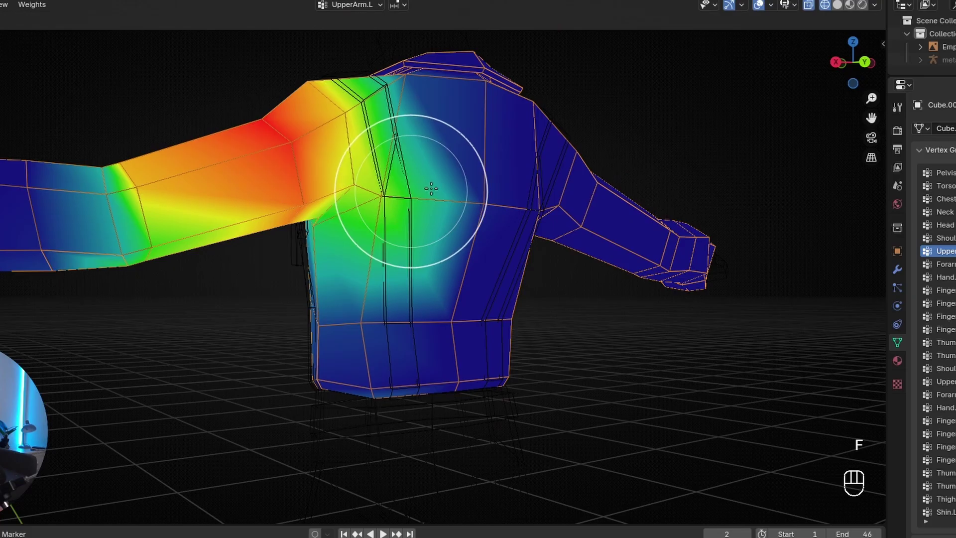
pyautogui.moveTo(400, 197); pyautogui.dragTo(453, 198)
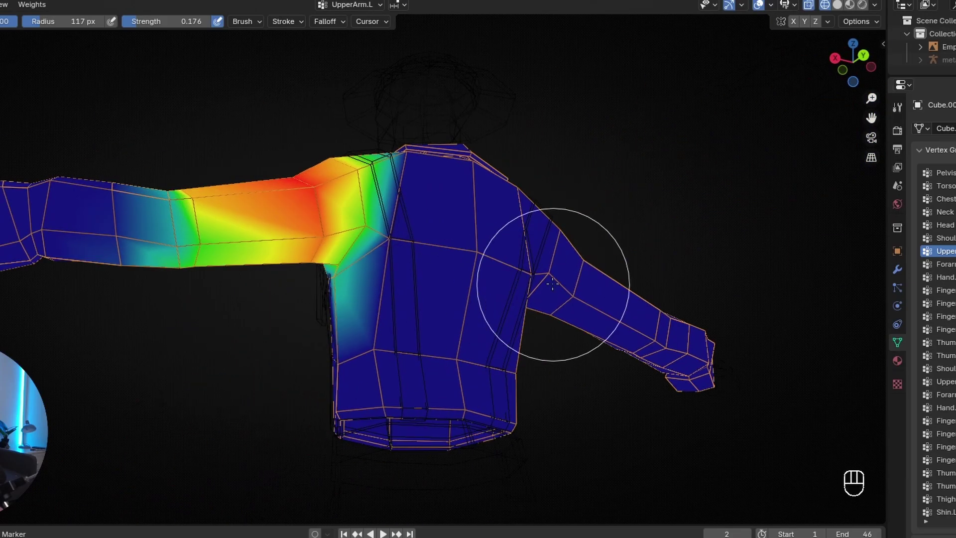
pyautogui.scroll(3, 550, 342)
pyautogui.press('z')
pyautogui.press('z')
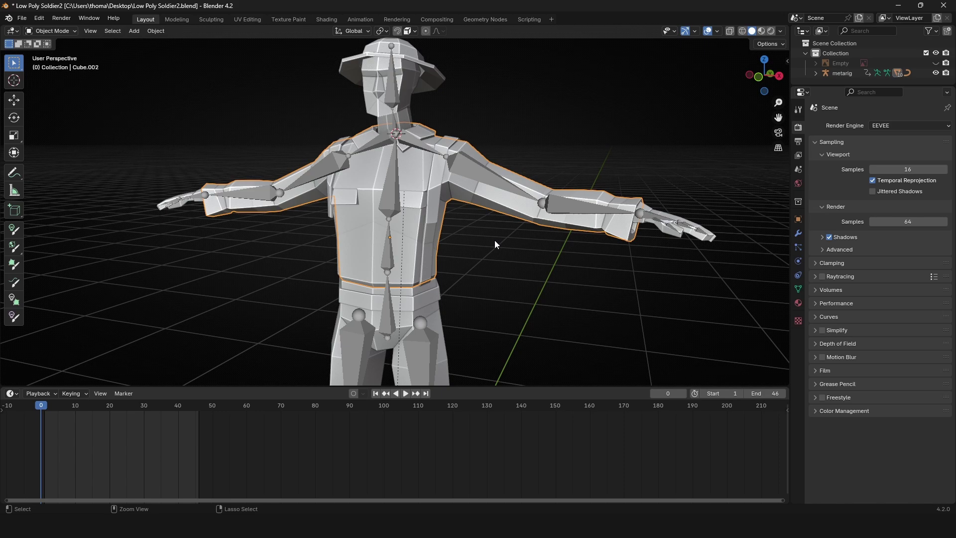
# Enter Weight Paint mode on the shirt and make UpperArm.L the active vertex group.
pyautogui.hotkey('ctrl', 'Tab')
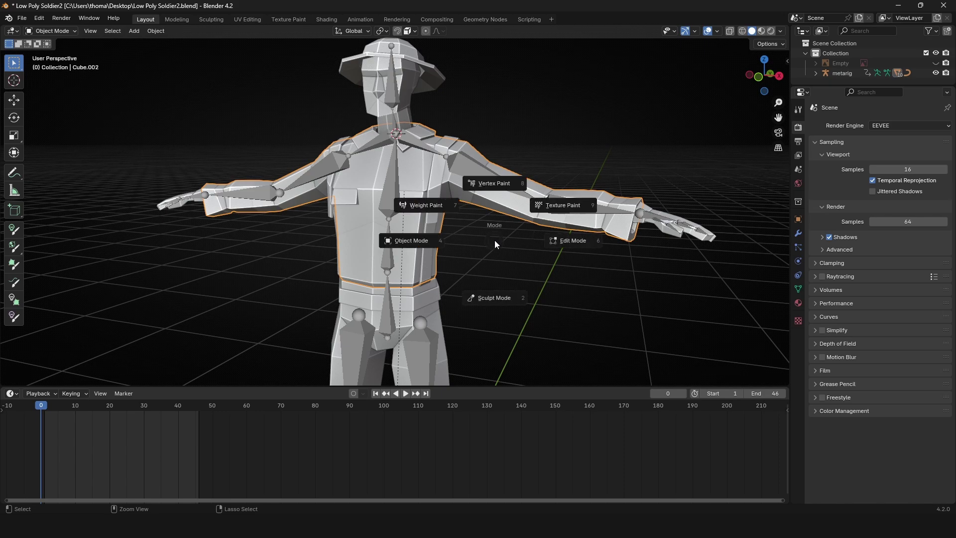
pyautogui.click(427, 202)
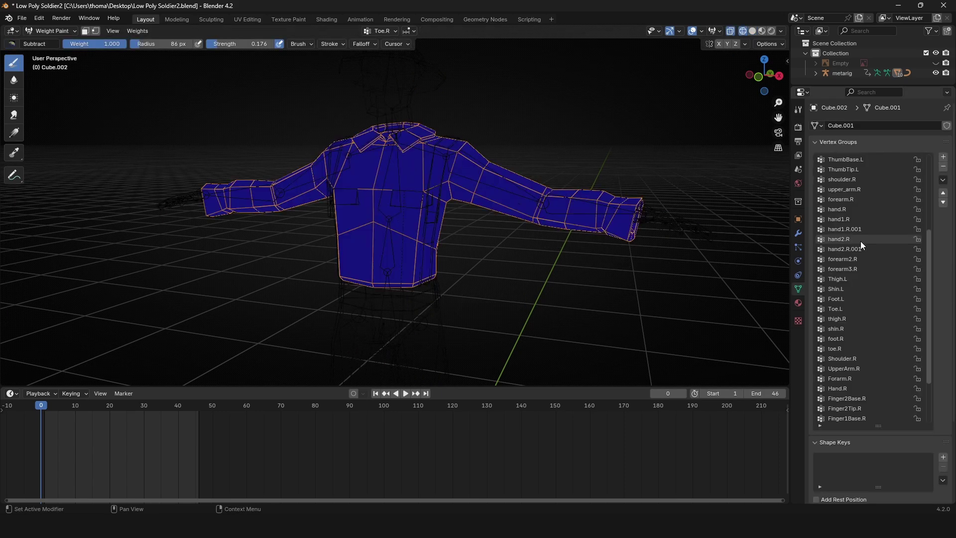
pyautogui.scroll(-10, 860, 241)
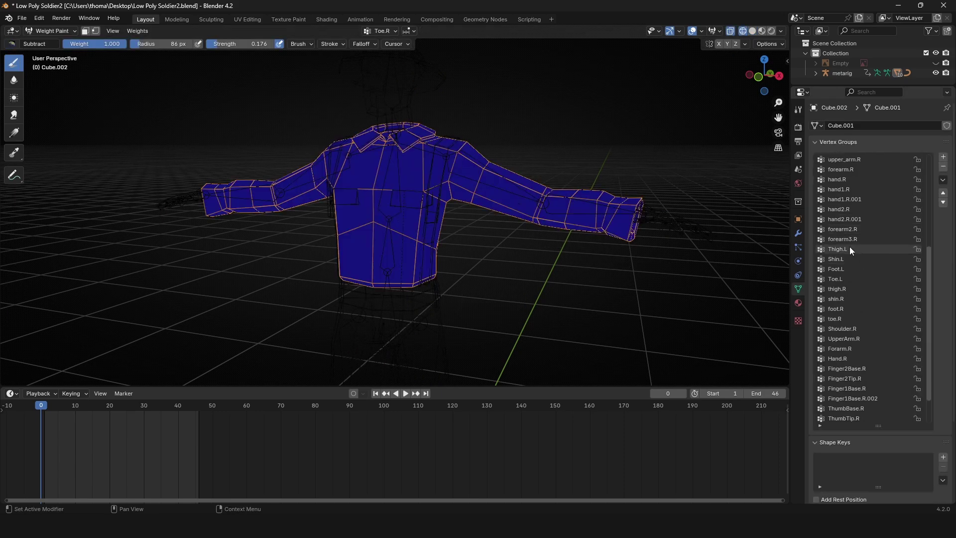
pyautogui.click(849, 249)
pyautogui.scroll(4, 886, 214)
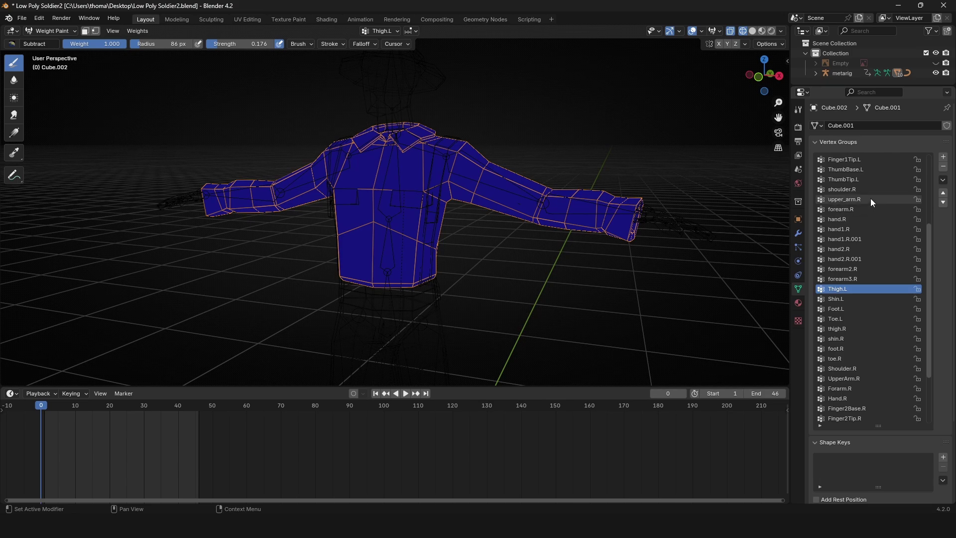
pyautogui.scroll(12, 872, 199)
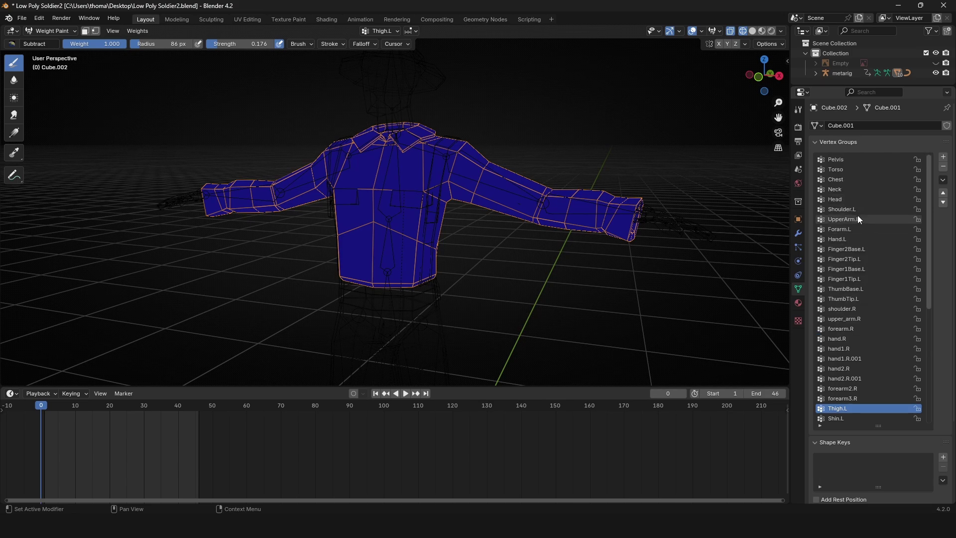
pyautogui.click(858, 220)
pyautogui.moveTo(622, 224); pyautogui.dragTo(546, 222, button='middle')
pyautogui.scroll(4, 587, 271)
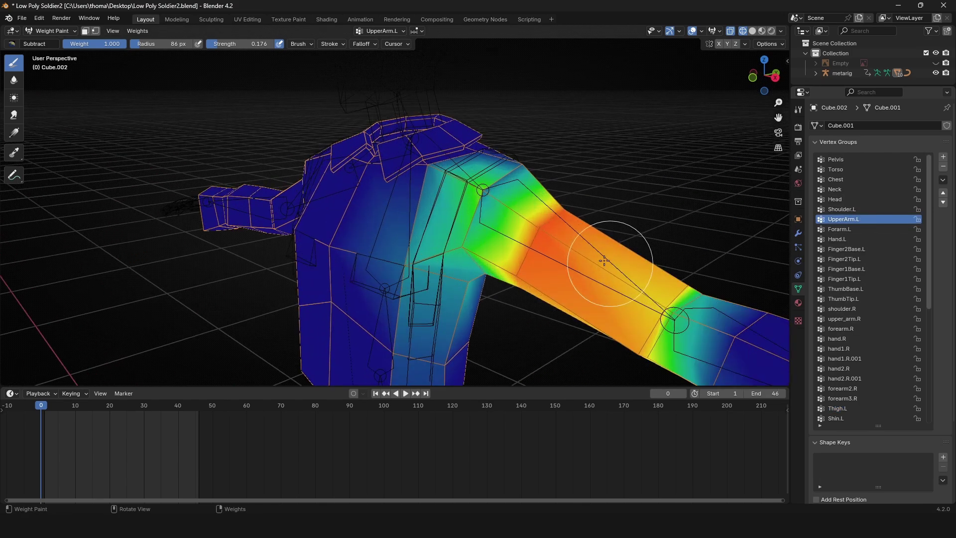
# Switch to the Draw brush and paint UpperArm.L weight onto the shirt around the left shoulder joint.
pyautogui.click(11, 44)
pyautogui.click(82, 80)
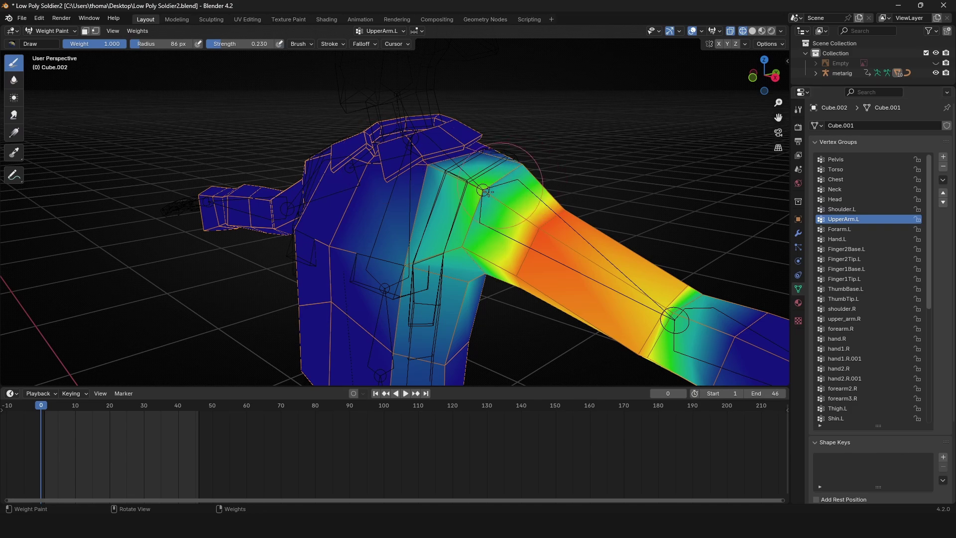
pyautogui.moveTo(529, 165); pyautogui.dragTo(478, 218)
pyautogui.moveTo(509, 170); pyautogui.dragTo(296, 214, button='middle')
pyautogui.moveTo(326, 265); pyautogui.dragTo(352, 168, button='middle')
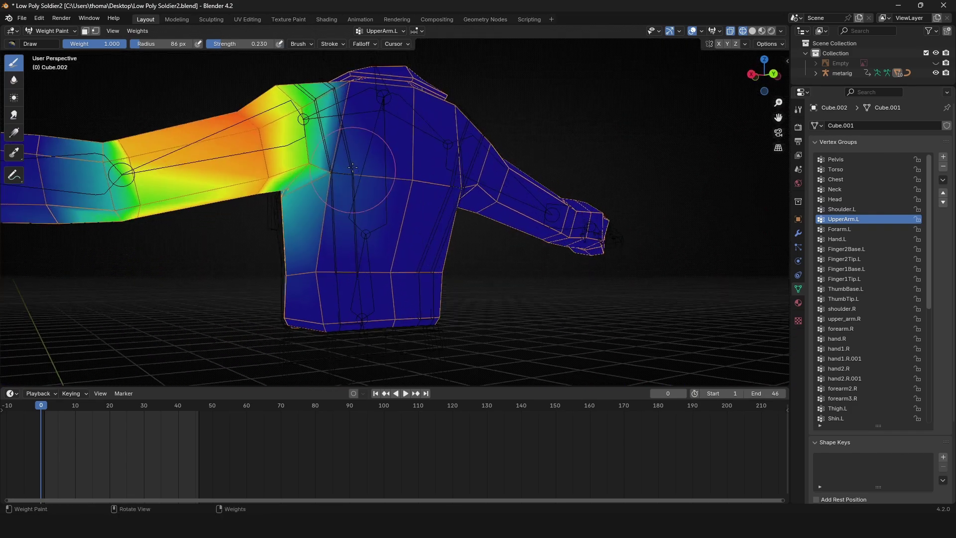
pyautogui.moveTo(277, 183); pyautogui.dragTo(267, 181, button='middle')
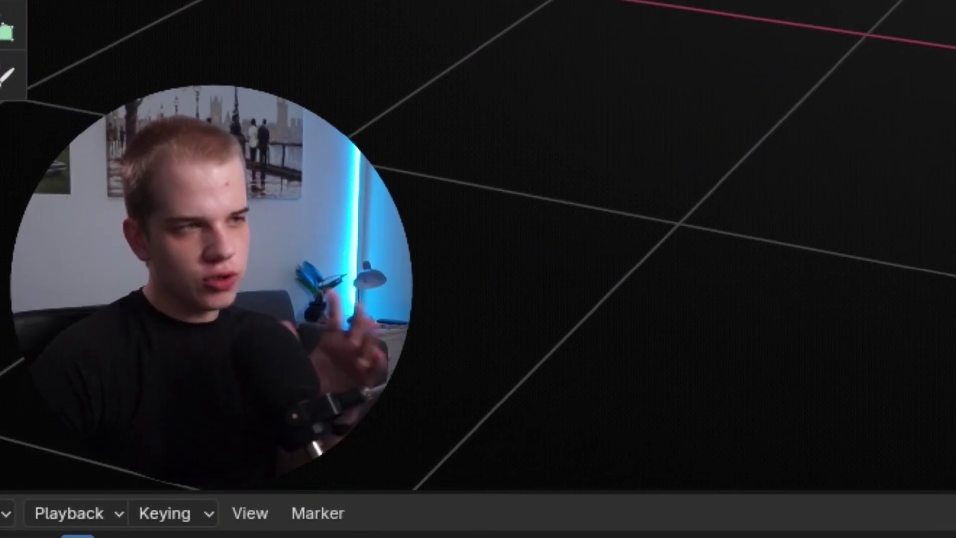
# Put the shirt in Weight Paint mode with wireframe shading and show its vertex groups.
pyautogui.scroll(3, 682, 244)
pyautogui.moveTo(683, 244); pyautogui.dragTo(682, 199, button='middle')
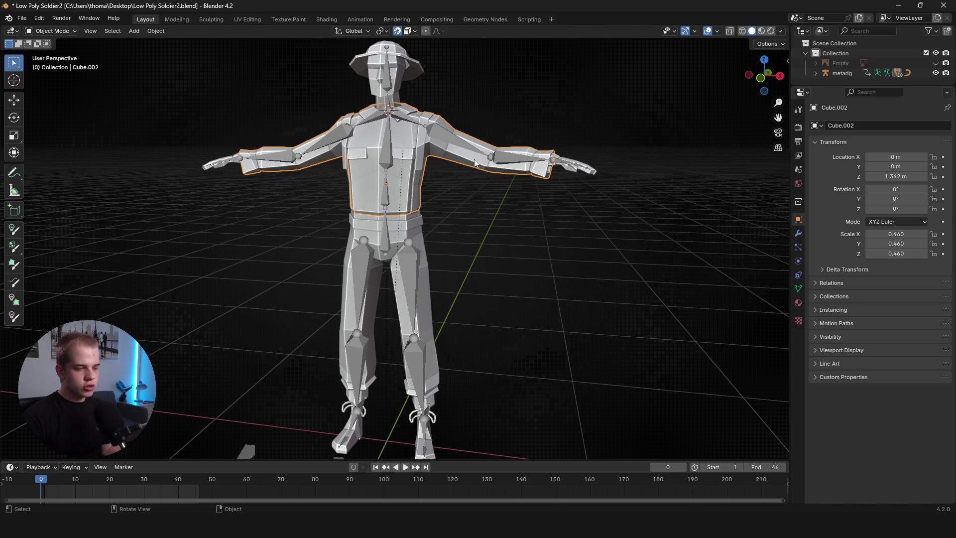
pyautogui.hotkey('ctrl', 'Tab')
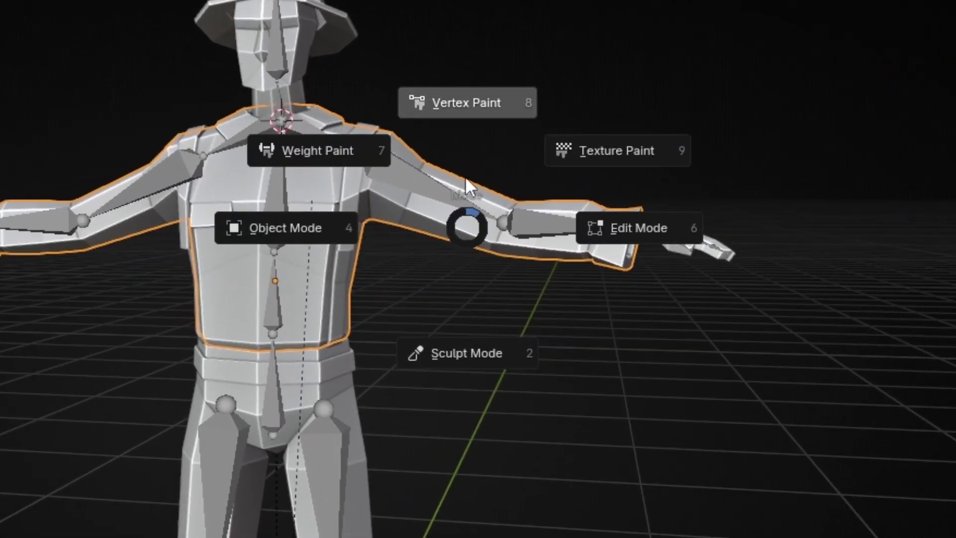
pyautogui.click(307, 139)
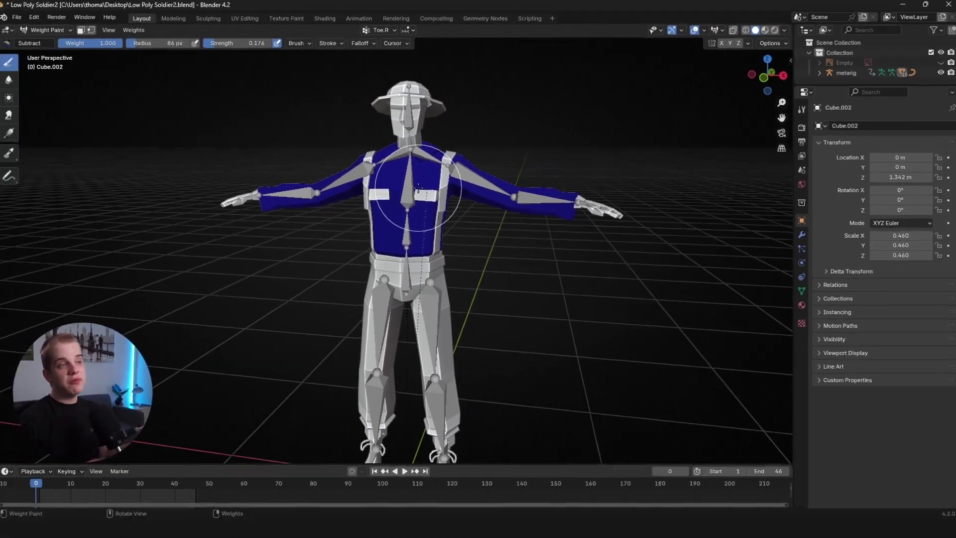
pyautogui.moveTo(379, 165); pyautogui.dragTo(442, 216, button='middle')
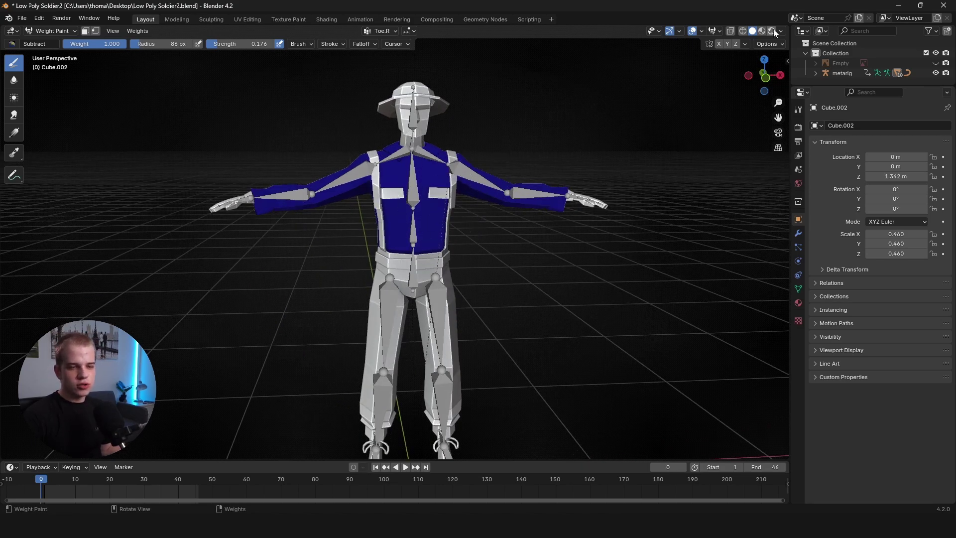
pyautogui.click(742, 30)
pyautogui.hotkey('ctrl', 'Tab')
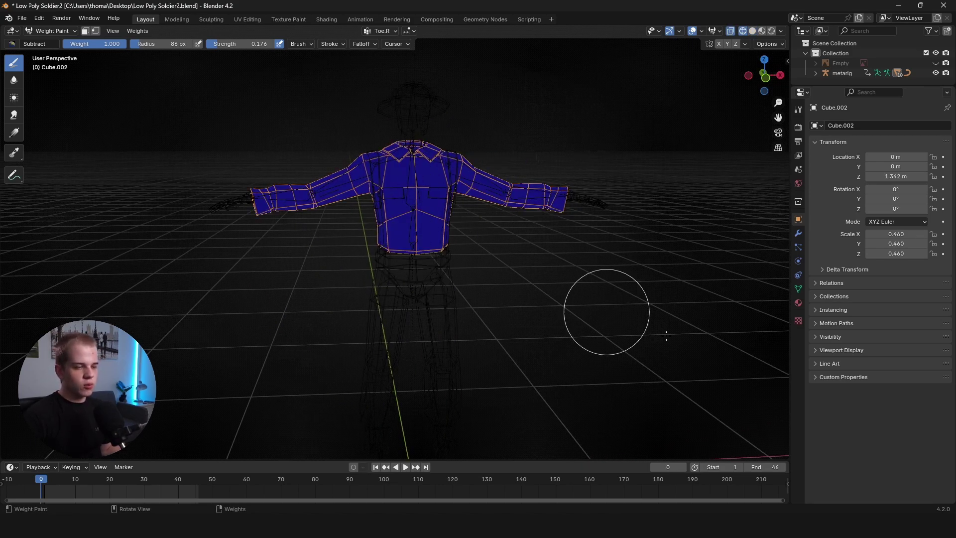
pyautogui.click(799, 290)
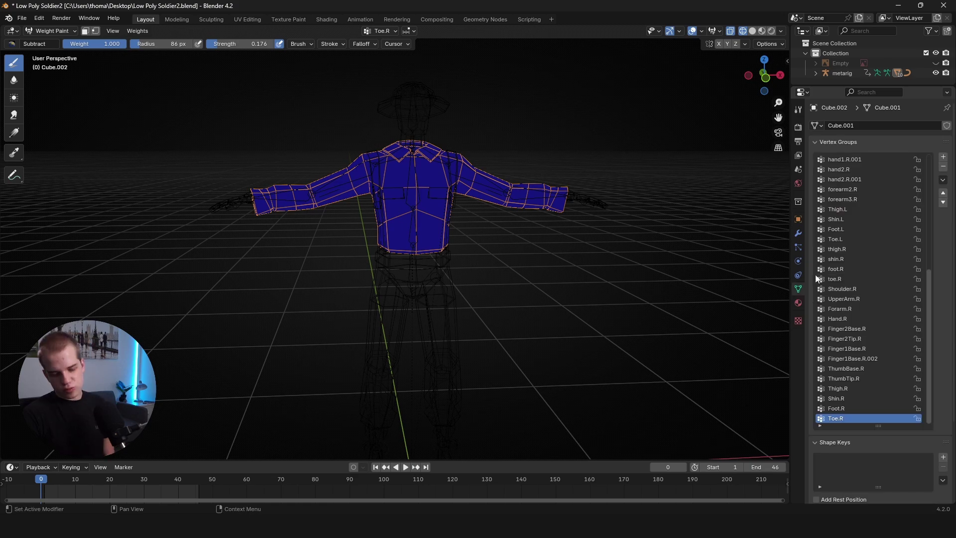
# Look through the shirt's vertex groups and make UpperArm.L active to inspect its weights.
pyautogui.scroll(10, 860, 300)
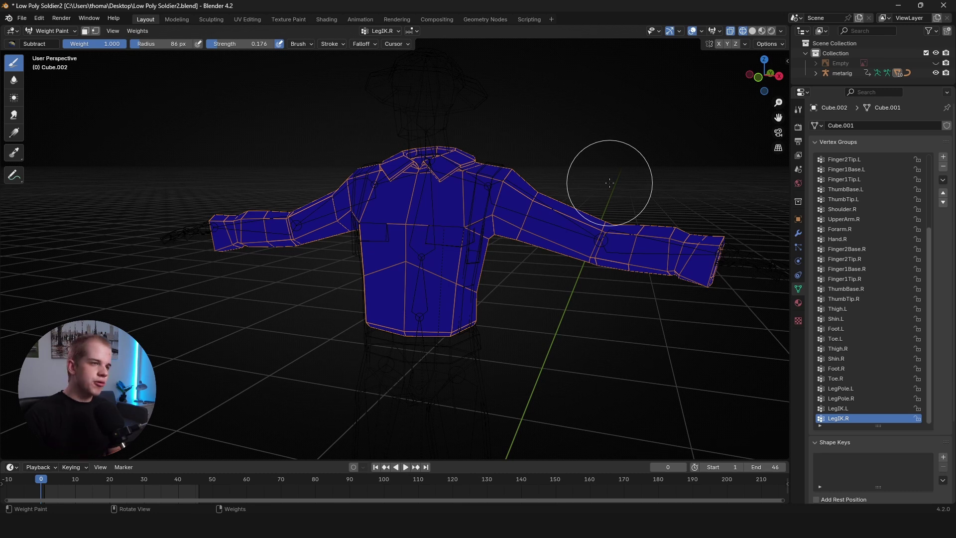
pyautogui.scroll(5, 865, 236)
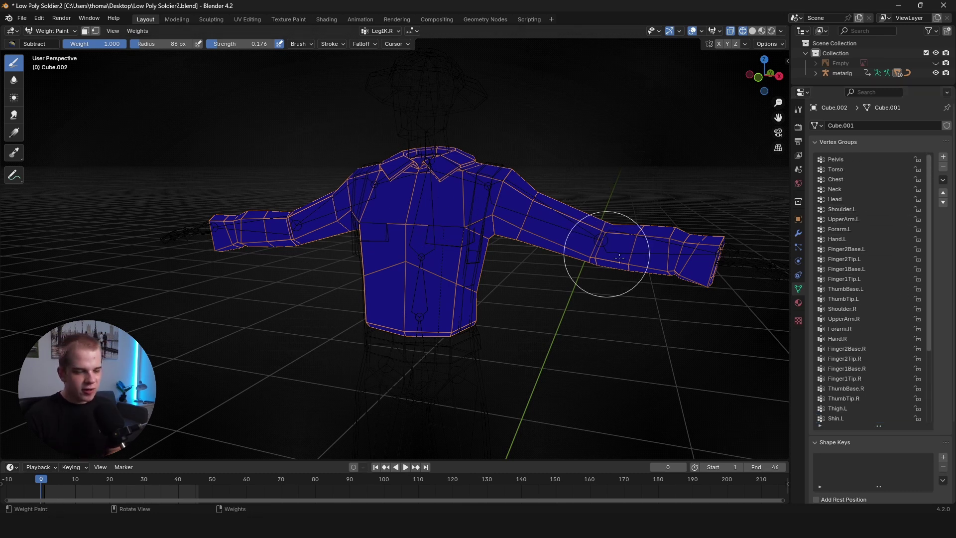
pyautogui.scroll(-5, 879, 256)
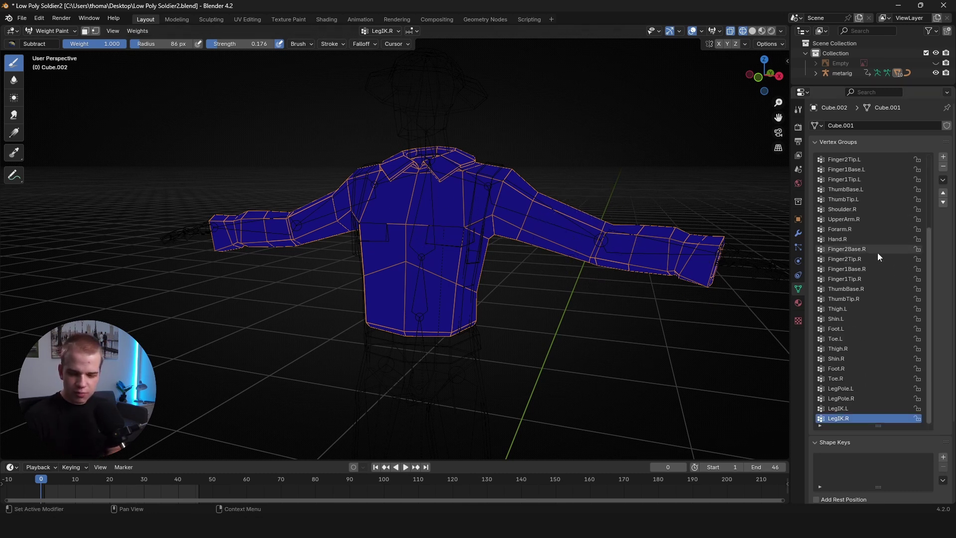
pyautogui.scroll(5, 871, 324)
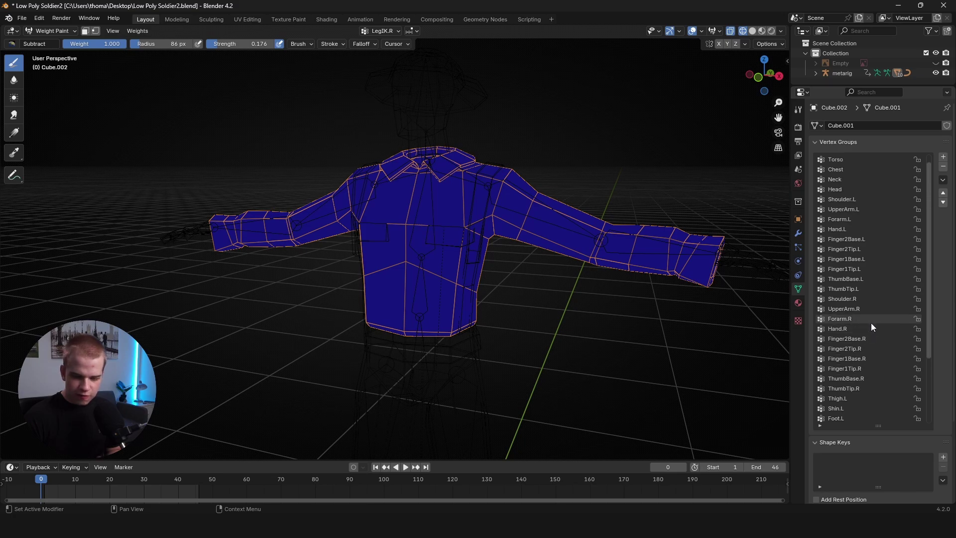
pyautogui.click(864, 310)
pyautogui.click(857, 289)
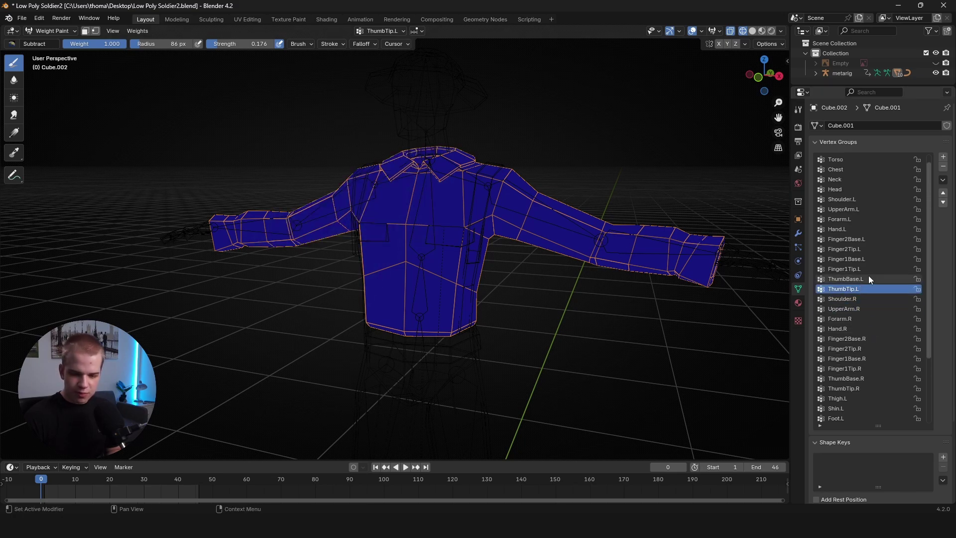
pyautogui.click(870, 209)
pyautogui.scroll(4, 493, 239)
pyautogui.moveTo(493, 239); pyautogui.dragTo(513, 155, button='middle')
pyautogui.scroll(-4, 502, 219)
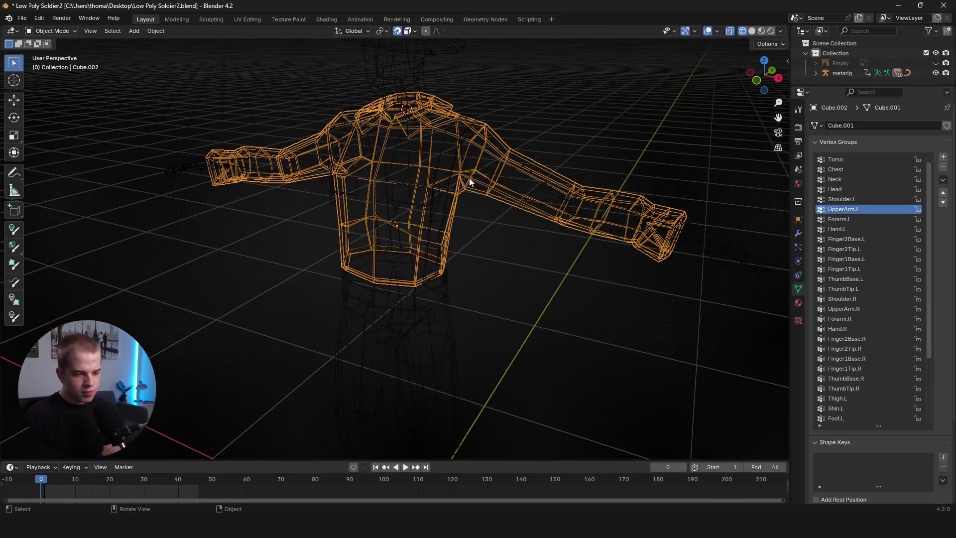
# Return the viewport to solid shading and select the armature at the left upper arm.
pyautogui.hotkey('shift', 'z')
pyautogui.moveTo(482, 142); pyautogui.dragTo(435, 177, button='middle')
pyautogui.scroll(3, 435, 176)
pyautogui.scroll(-2, 508, 210)
pyautogui.moveTo(508, 210); pyautogui.dragTo(454, 145, button='middle')
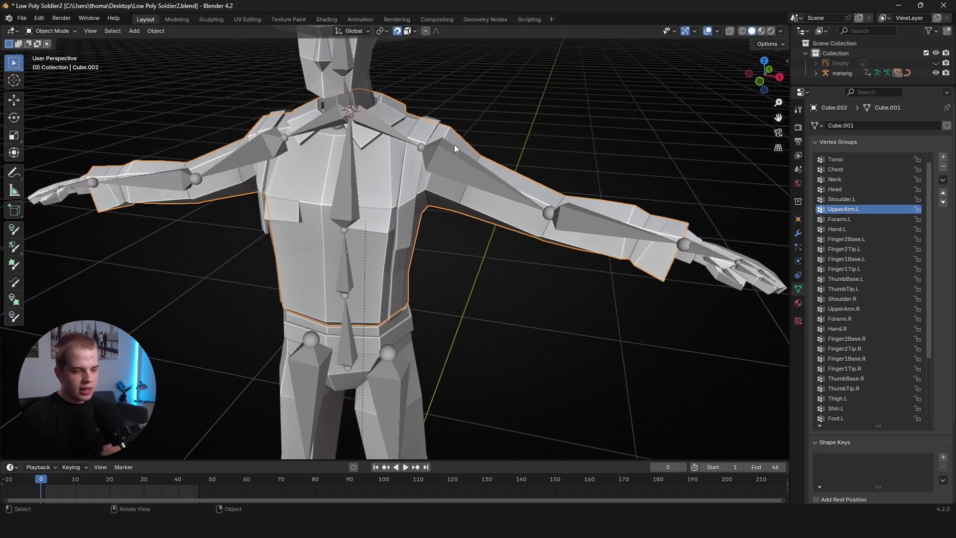
pyautogui.click(485, 180)
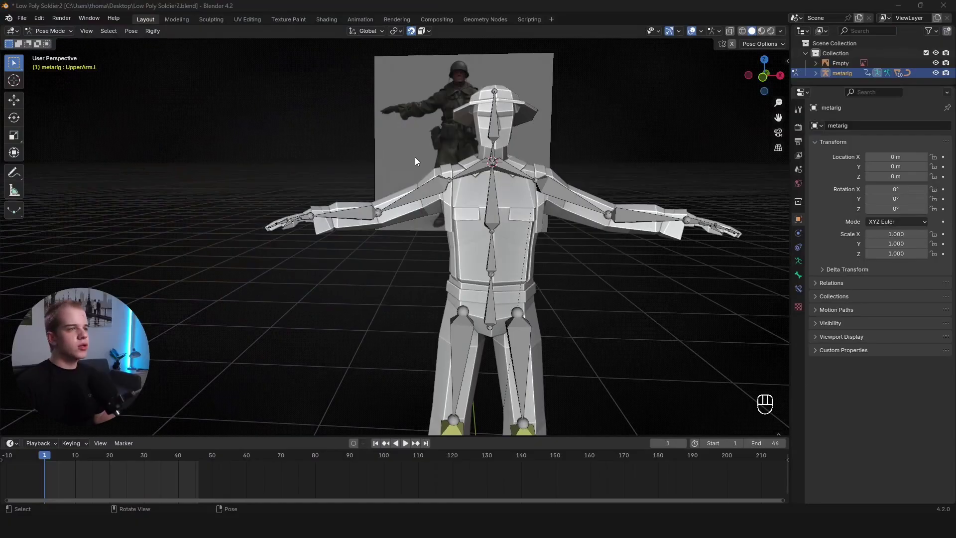
# In top view, rotate the UpperArm.L bone about 96° toward the character's front at frame 10 and keyframe the pose.
pyautogui.moveTo(414, 157); pyautogui.dragTo(461, 269, button='middle')
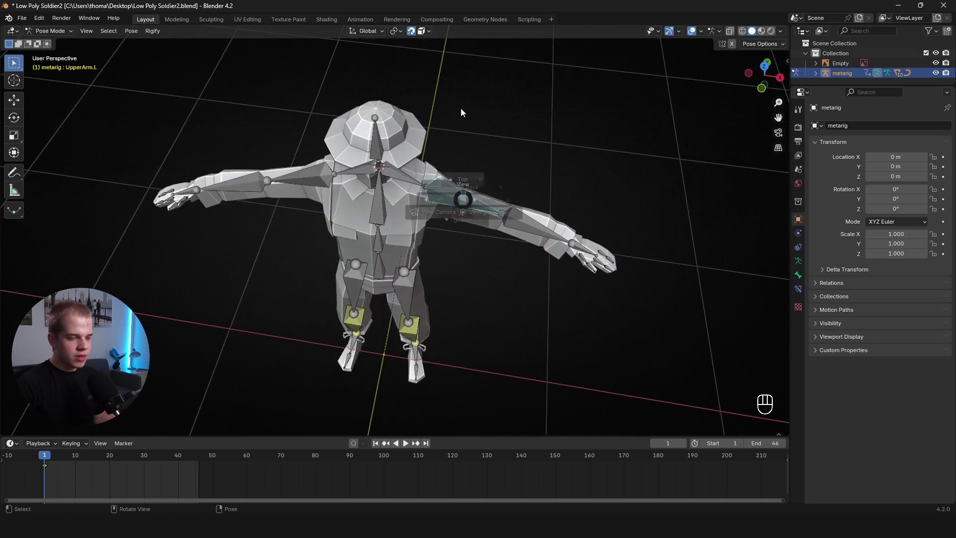
pyautogui.keyDown('alt'); pyautogui.moveTo(461, 108); pyautogui.dragTo(510, 223, button='middle'); pyautogui.keyUp('alt')
pyautogui.keyDown('shift'); pyautogui.moveTo(611, 269); pyautogui.dragTo(548, 249, button='middle'); pyautogui.keyUp('shift')
pyautogui.scroll(3, 548, 249)
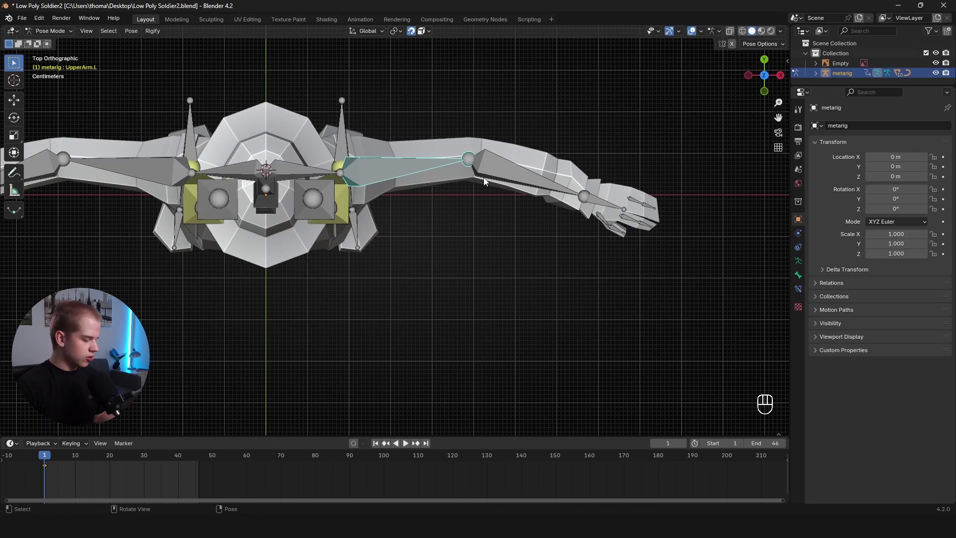
pyautogui.scroll(-2, 398, 259)
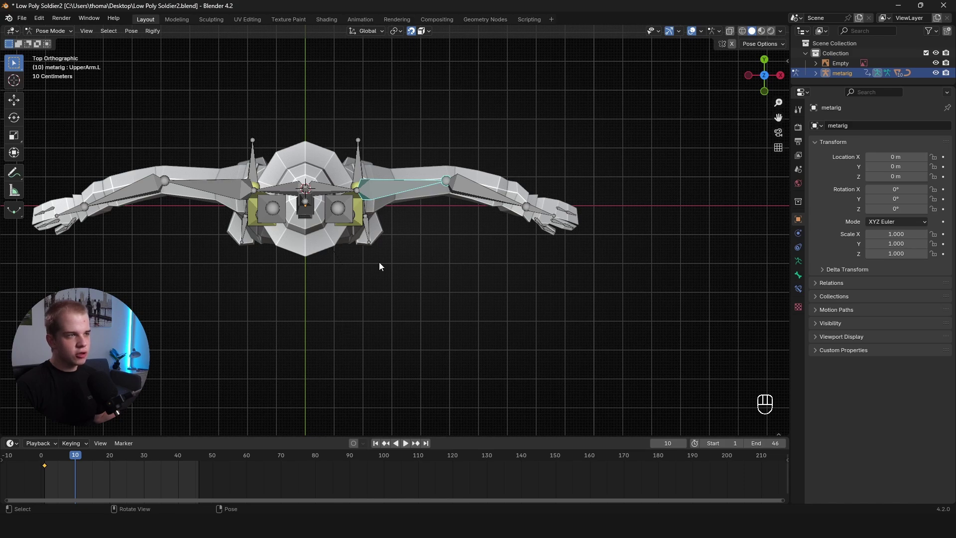
pyautogui.press('r')
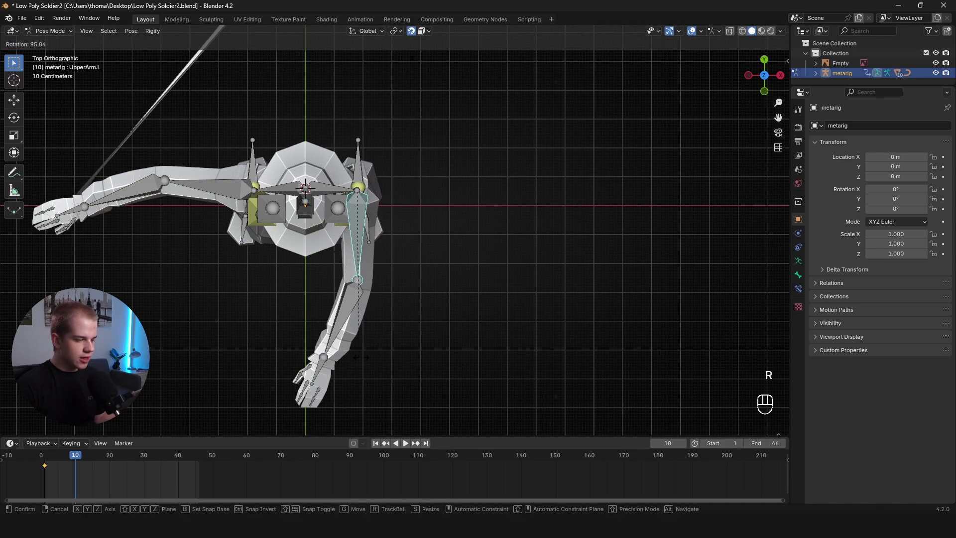
pyautogui.click(374, 344)
pyautogui.moveTo(379, 333); pyautogui.dragTo(363, 181, button='middle')
pyautogui.press('i')
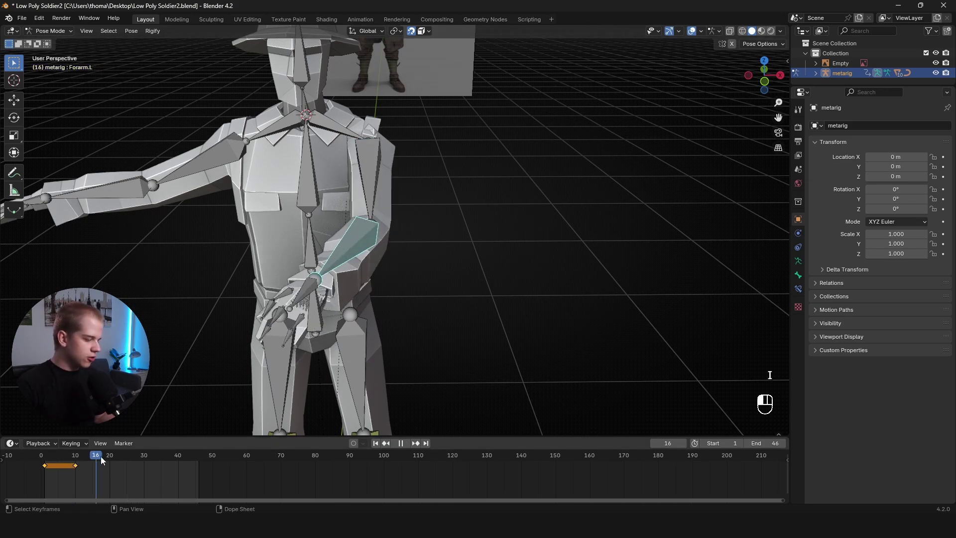
# In top view at frame 20, rotate the Forearm.L bone inward across the chest and keyframe the pose.
pyautogui.press('KP_7')
pyautogui.press('i')
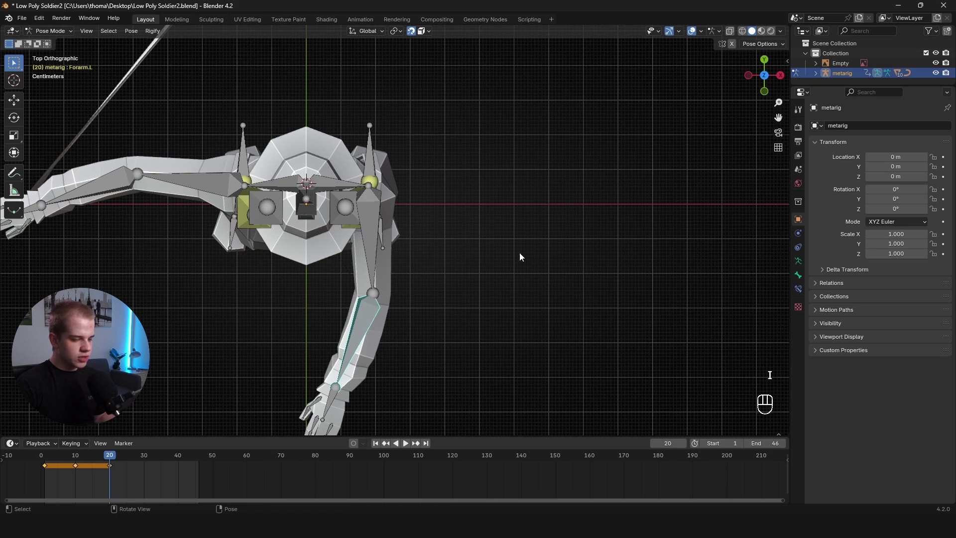
pyautogui.press('r')
pyautogui.click(446, 401)
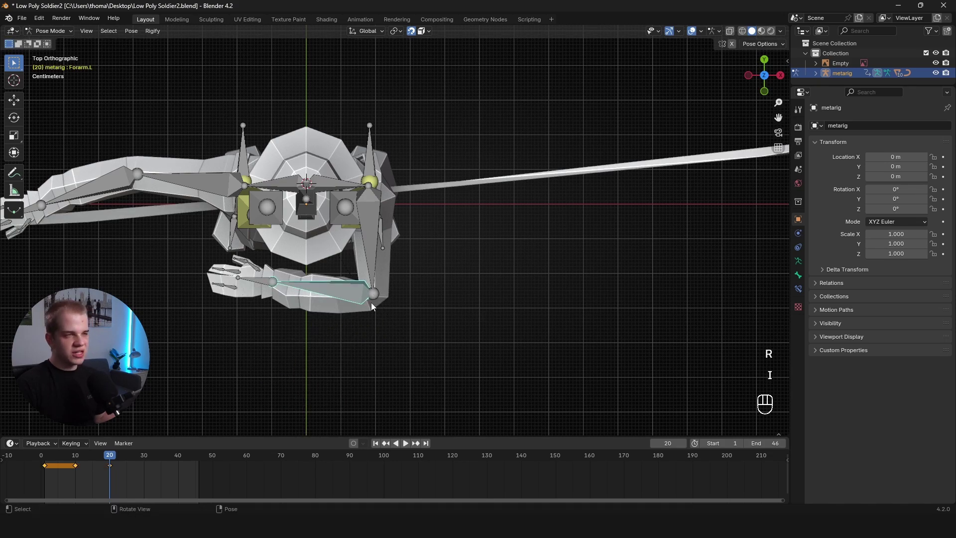
pyautogui.scroll(-5, 371, 303)
pyautogui.scroll(5, 160, 297)
pyautogui.moveTo(264, 418); pyautogui.dragTo(232, 231, button='middle')
# Go to frame 0 in front view and delete the annotation strokes beside the left hand.
pyautogui.press('KP_1')
pyautogui.moveTo(104, 454); pyautogui.dragTo(41, 455)
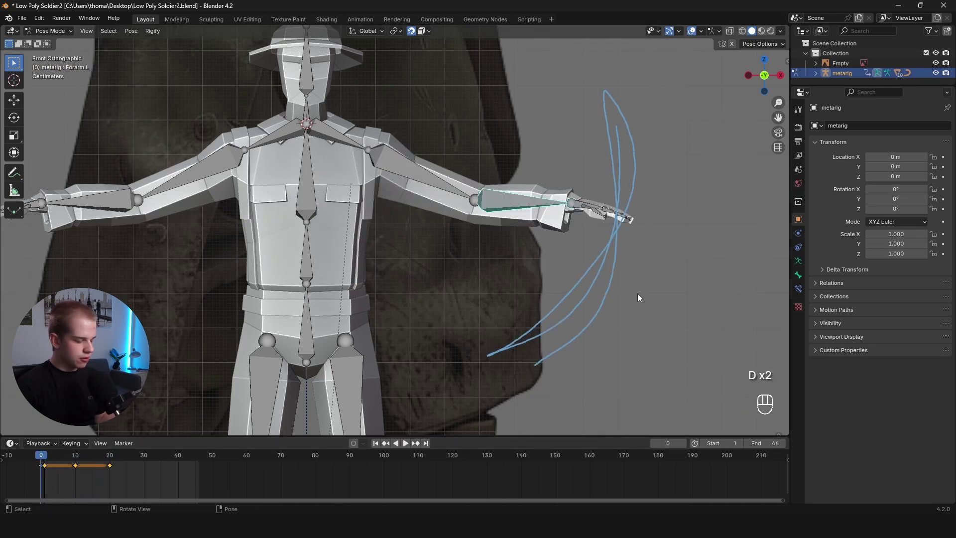
pyautogui.press('n')
pyautogui.click(768, 374)
pyautogui.press('n')
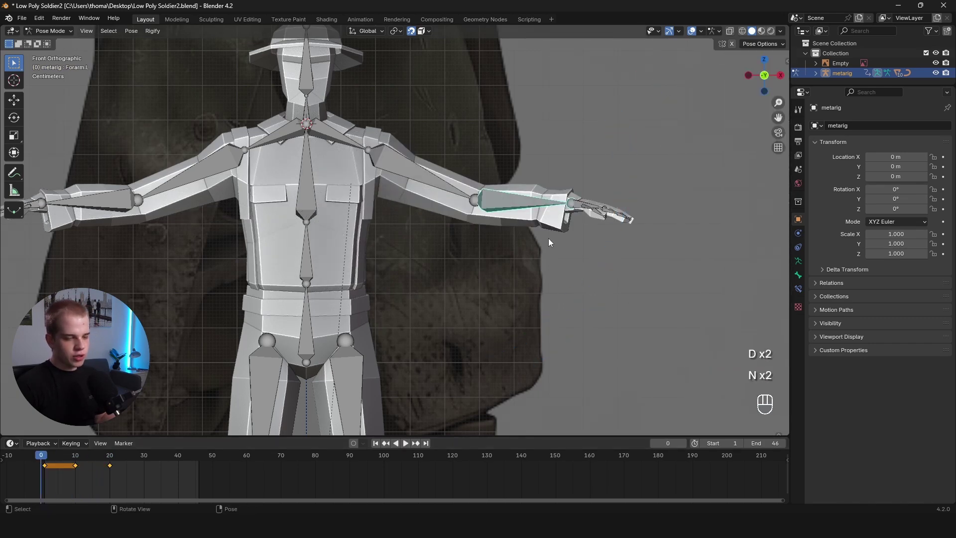
# Clear the rotation of the UpperArm.L and Forarm.L bones at frame 30 and keyframe the reset pose.
pyautogui.scroll(-2, 508, 204)
pyautogui.moveTo(86, 451); pyautogui.dragTo(143, 457)
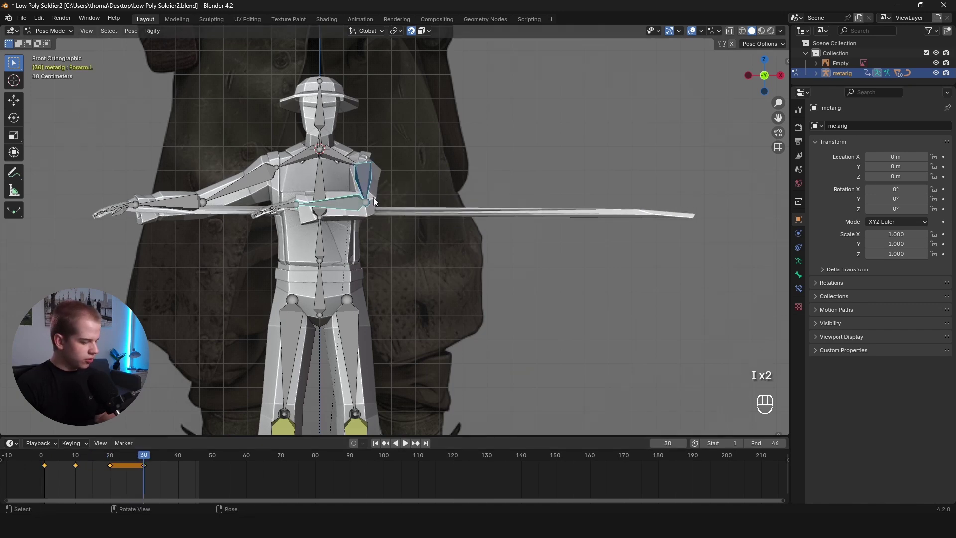
pyautogui.hotkey('alt', 'r')
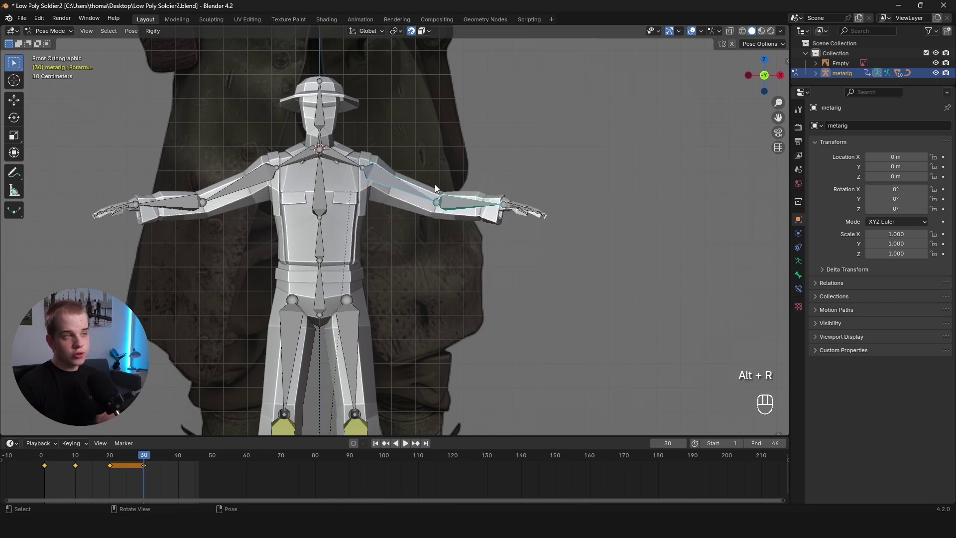
# Show the bone transform values in the viewport and test-rotate the UpperArm.L bone downward to watch its rotation values.
pyautogui.press('n')
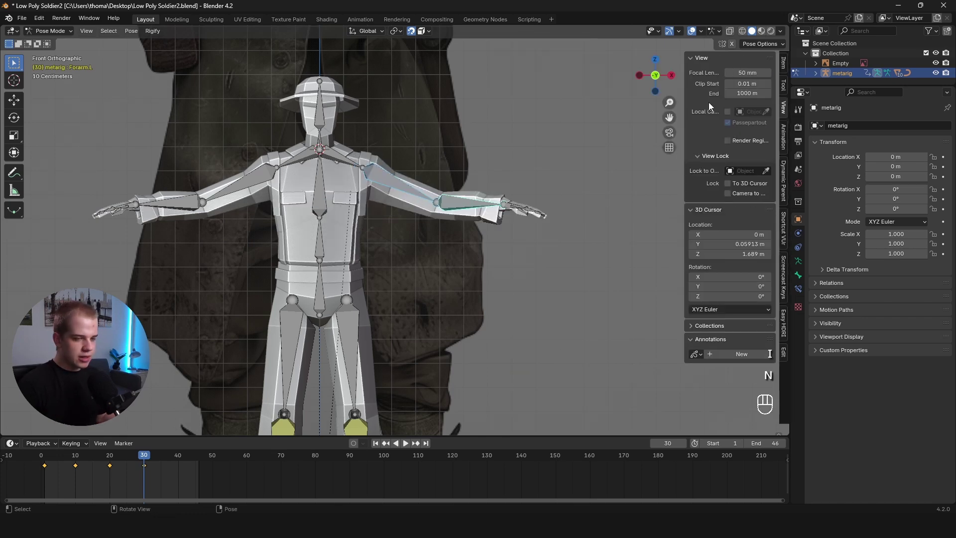
pyautogui.click(783, 63)
pyautogui.click(399, 181)
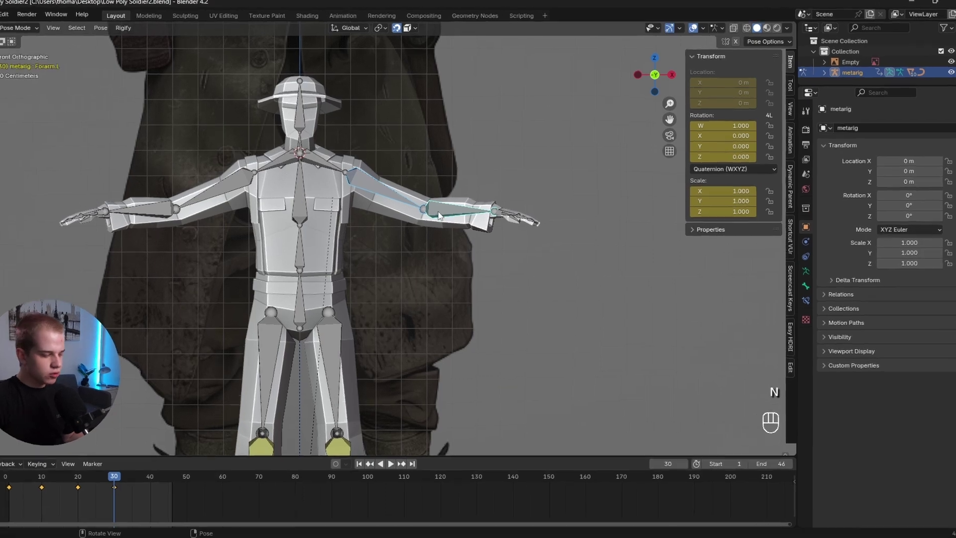
pyautogui.press('r')
pyautogui.click(510, 235)
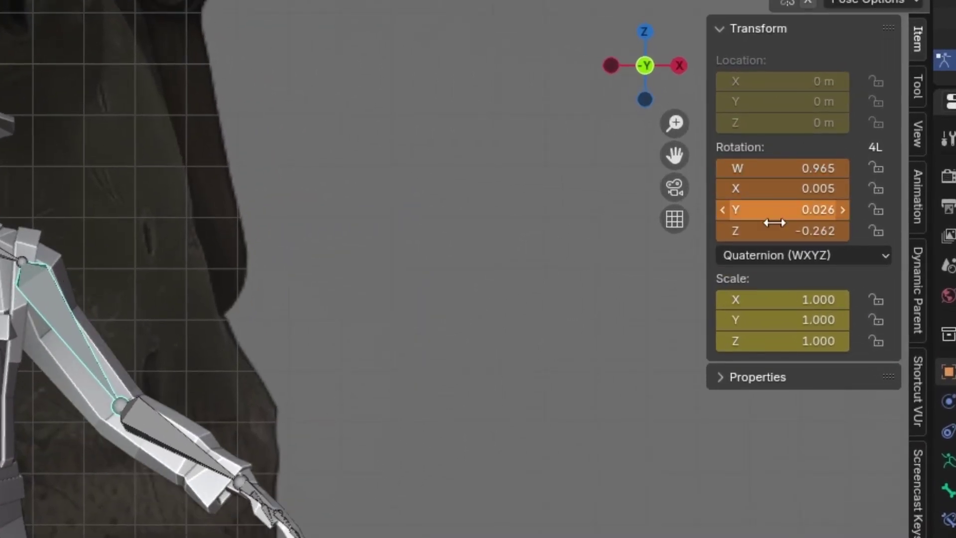
# At frame 40, rotate the UpperArm.L bone down beside the torso and keyframe the pose.
pyautogui.press('Right')
pyautogui.press('Left')
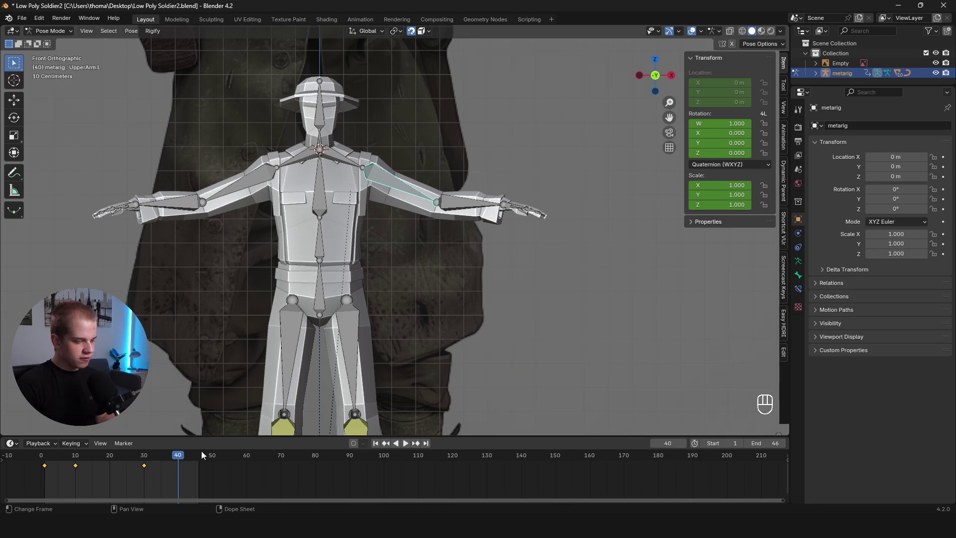
pyautogui.press('r')
pyautogui.click(482, 363)
pyautogui.press('i')
pyautogui.scroll(2, 294, 325)
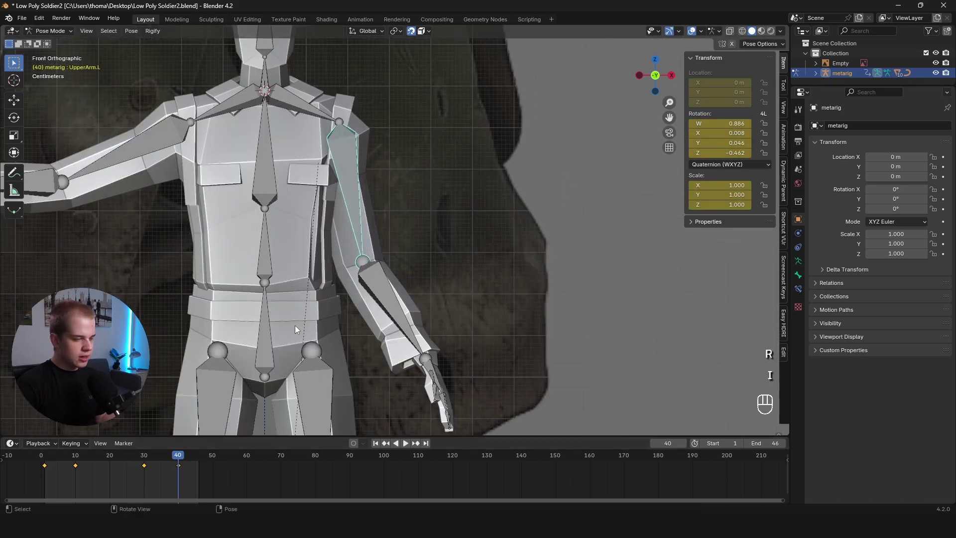
# Switch to material preview and play the animation from frame 0 to examine the shirt around the left armpit.
pyautogui.moveTo(393, 325); pyautogui.dragTo(331, 319, button='middle')
pyautogui.moveTo(178, 463); pyautogui.dragTo(199, 438)
pyautogui.press('z')
pyautogui.scroll(5, 364, 217)
pyautogui.keyDown('shift'); pyautogui.moveTo(359, 215); pyautogui.dragTo(394, 250, button='middle'); pyautogui.keyUp('shift')
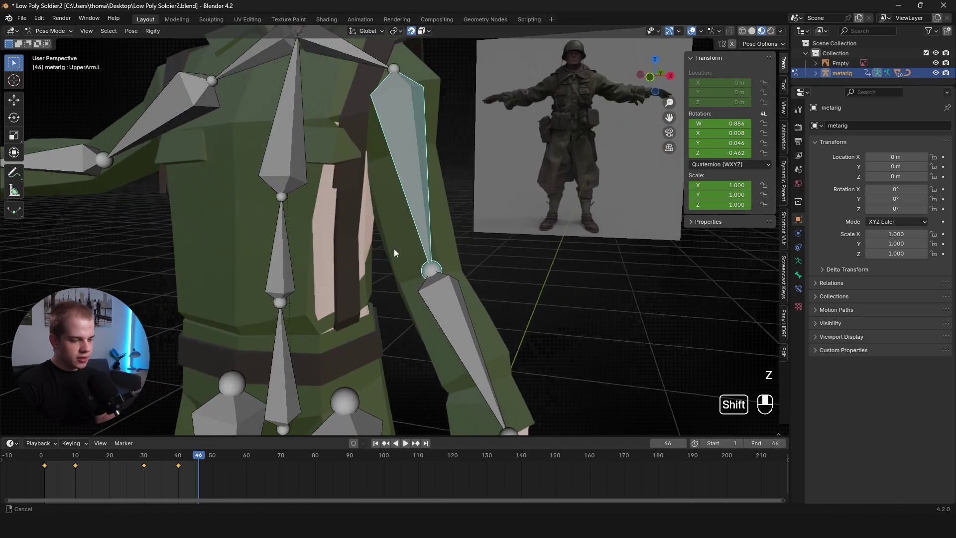
pyautogui.press('z')
pyautogui.click(152, 464)
pyautogui.press('space')
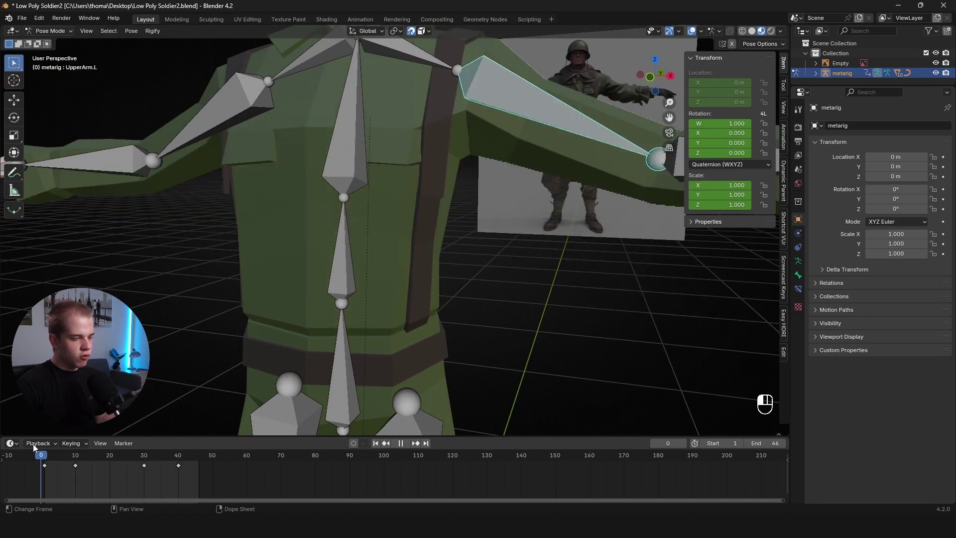
# Return to Object Mode, hide the metarig armature and select the shirt mesh.
pyautogui.hotkey('ctrl', 'Tab')
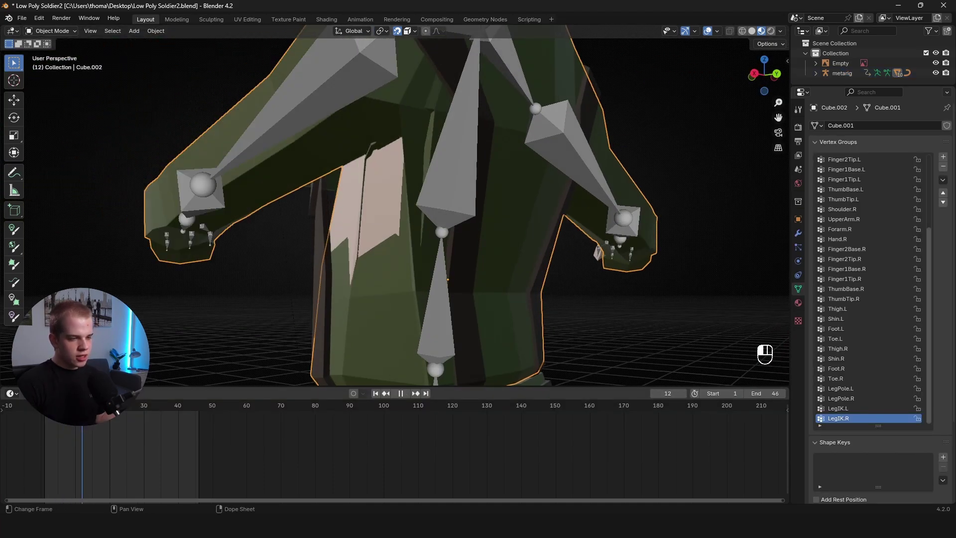
pyautogui.click(447, 165)
pyautogui.press('h')
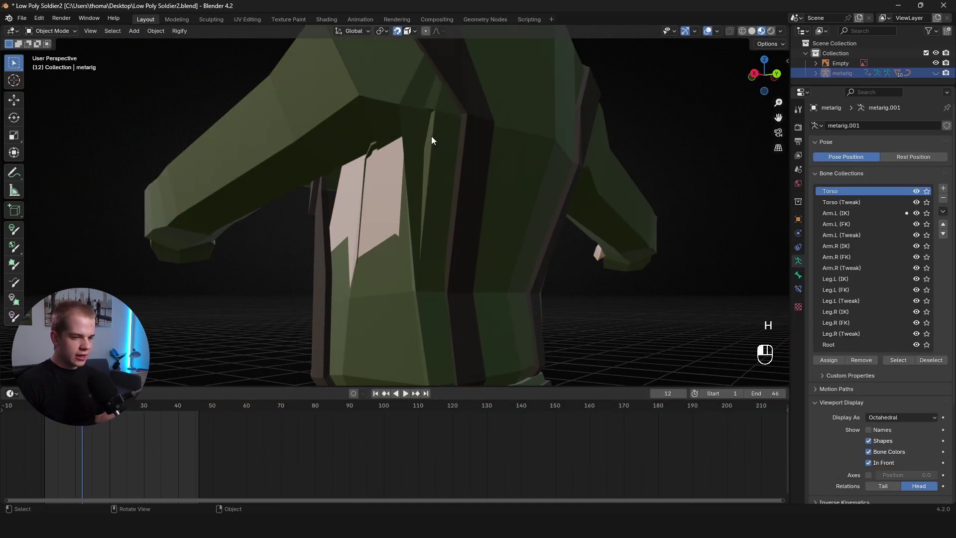
pyautogui.click(431, 137)
pyautogui.scroll(-3, 491, 158)
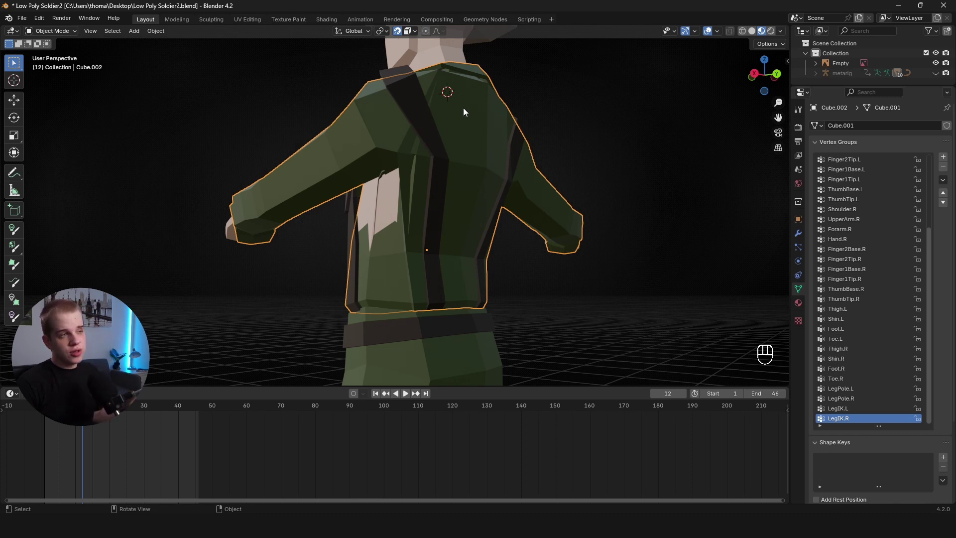
pyautogui.moveTo(545, 421); pyautogui.dragTo(546, 427)
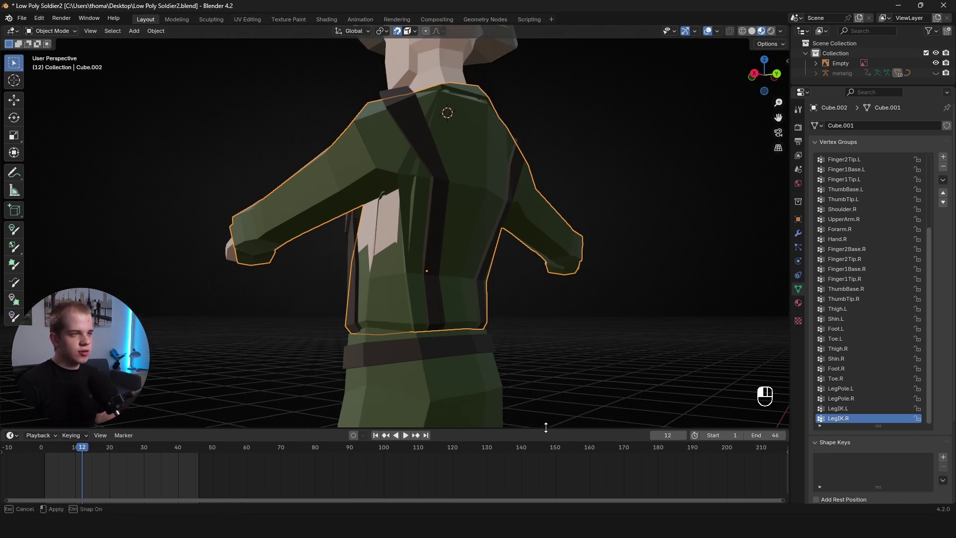
pyautogui.moveTo(346, 208); pyautogui.dragTo(513, 247, button='middle')
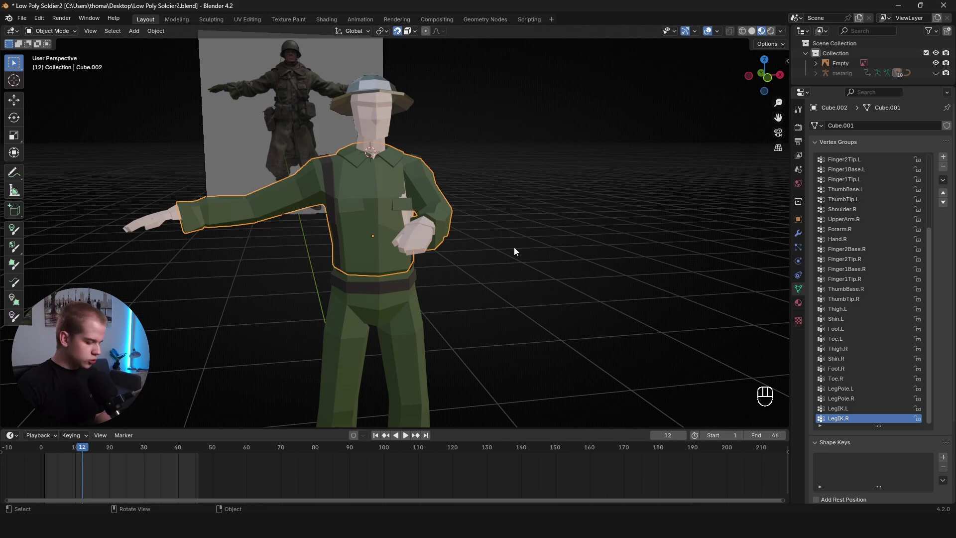
# Isolate the shirt in local view and open it in Edit Mode as a wireframe with nothing selected.
pyautogui.press('KP_Divide')
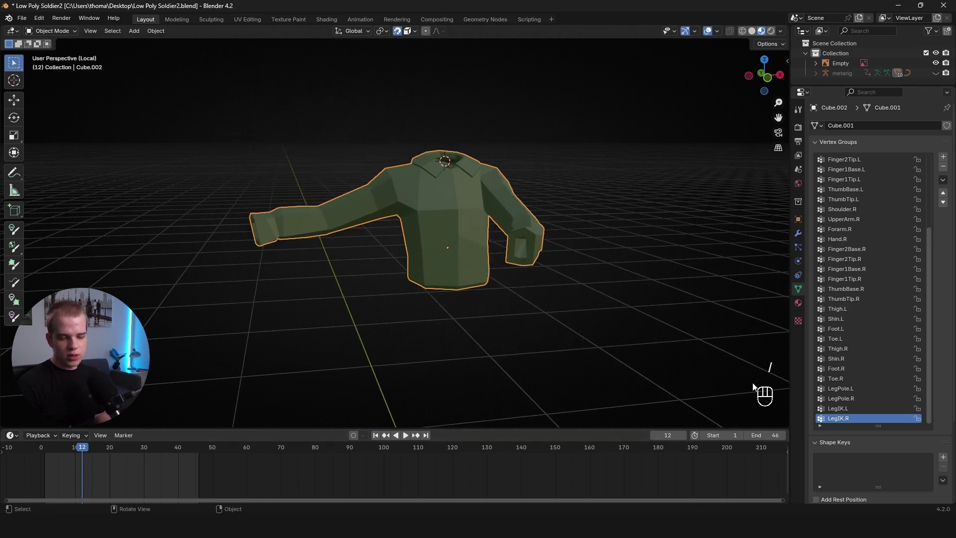
pyautogui.press('Tab')
pyautogui.keyDown('shift'); pyautogui.moveTo(596, 250); pyautogui.dragTo(530, 245, button='middle'); pyautogui.keyUp('shift')
pyautogui.scroll(4, 534, 265)
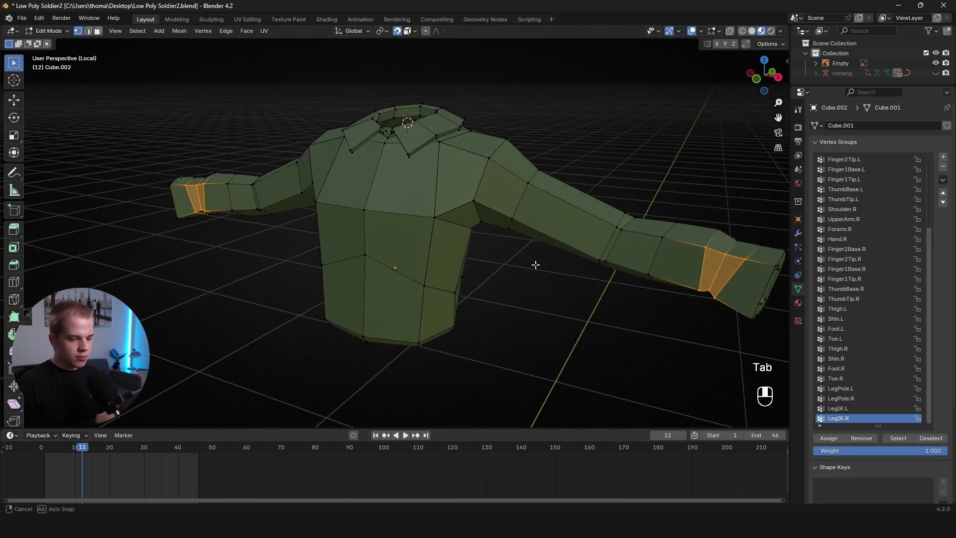
pyautogui.press('z')
pyautogui.click(433, 267)
pyautogui.scroll(-4, 488, 262)
pyautogui.scroll(3, 498, 253)
pyautogui.press('a')
pyautogui.hotkey('alt', 'a')
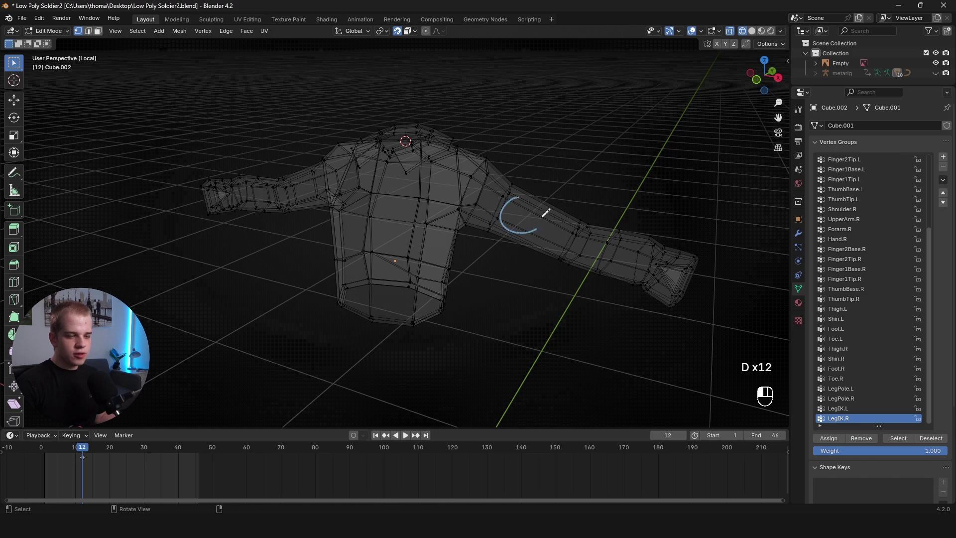
# Circle areas on the shirt's chest, side and left upper arm with annotation strokes.
pyautogui.moveTo(545, 213); pyautogui.dragTo(507, 224)
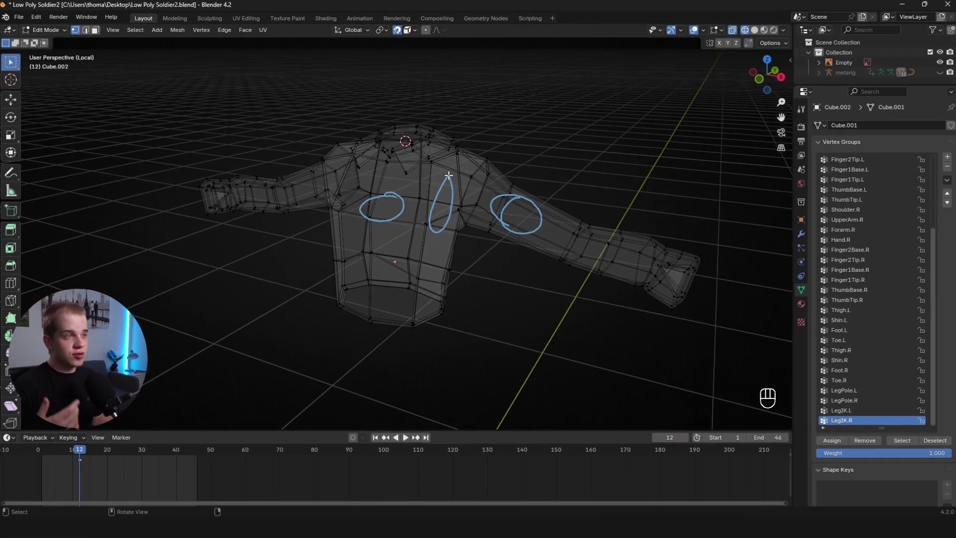
pyautogui.hotkey('ctrl', 'z')
pyautogui.hotkey('ctrl', 'z')
pyautogui.hotkey('ctrl', 'z')
pyautogui.hotkey('ctrl', 'z')
pyautogui.hotkey('ctrl', 'z')
# Select all of the shirt's vertices and merge them by distance.
pyautogui.press('z')
pyautogui.press('z')
pyautogui.press('a')
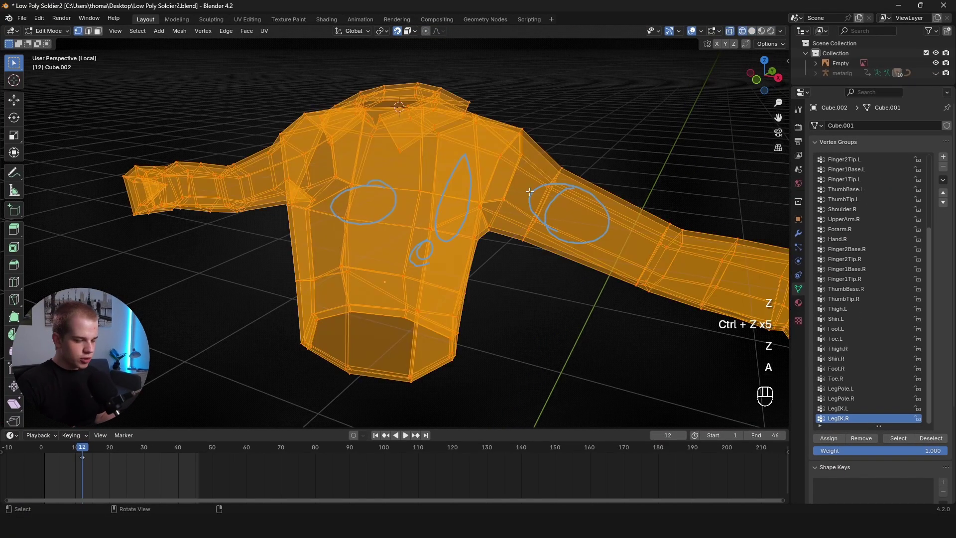
pyautogui.press('m')
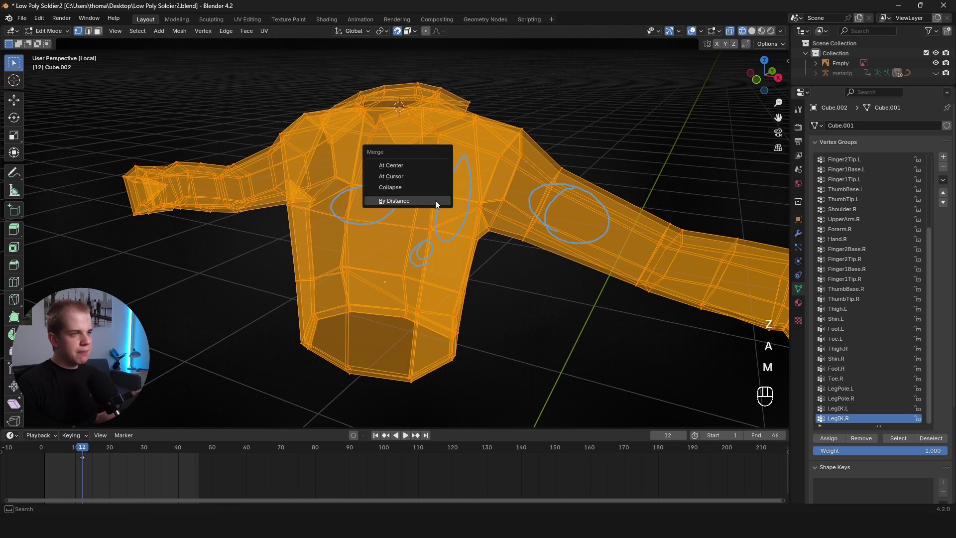
pyautogui.click(415, 203)
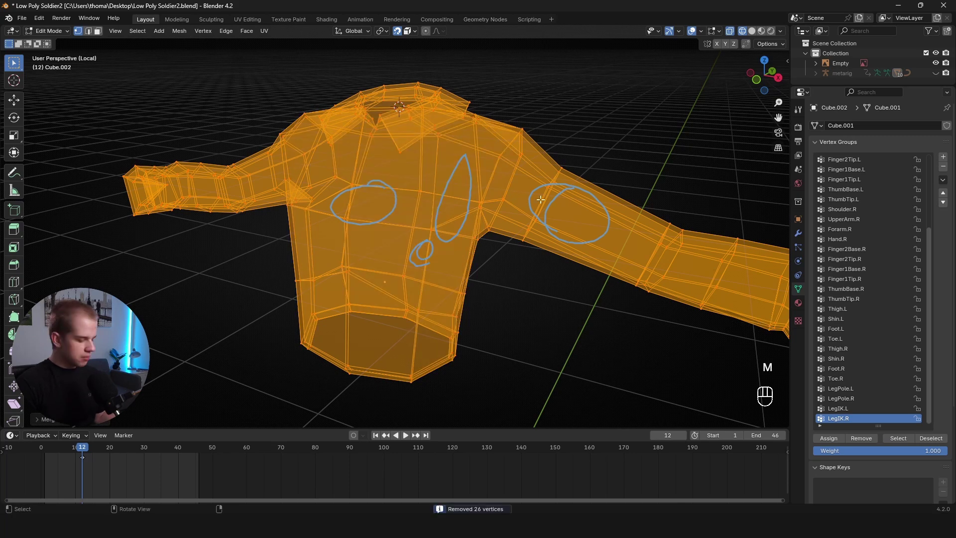
# Delete the annotation strokes drawn over the shirt.
pyautogui.press('n')
pyautogui.press('n')
pyautogui.press('n')
pyautogui.press('n')
pyautogui.scroll(-3, 464, 235)
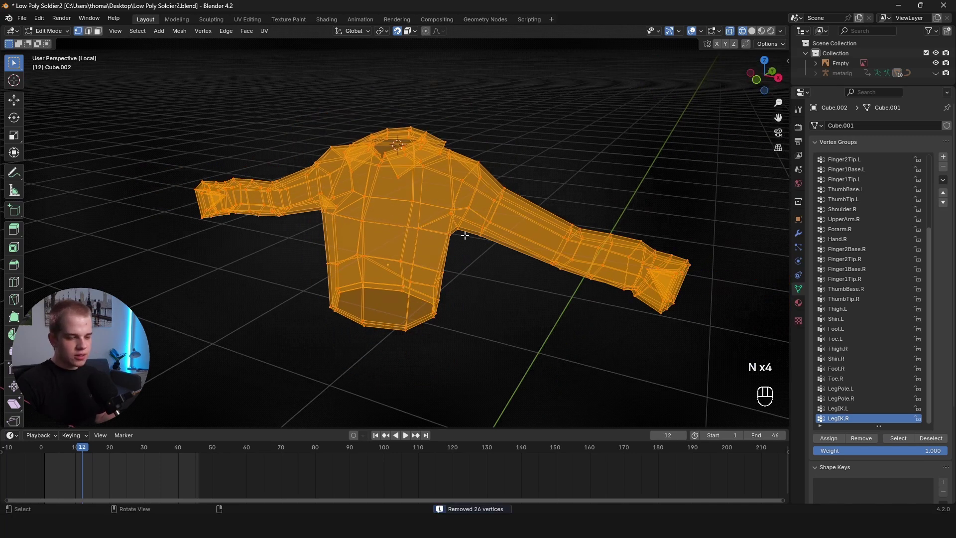
# Deselect the vertices, check the shirt's wireframe and return to Object Mode in solid shading.
pyautogui.hotkey('alt', 'a')
pyautogui.press('z')
pyautogui.press('z')
pyautogui.scroll(3, 421, 220)
pyautogui.moveTo(421, 220)
pyautogui.mouseDown(button='middle')
pyautogui.moveTo(434, 205)
pyautogui.moveTo(431, 218)
pyautogui.mouseUp(button='middle')
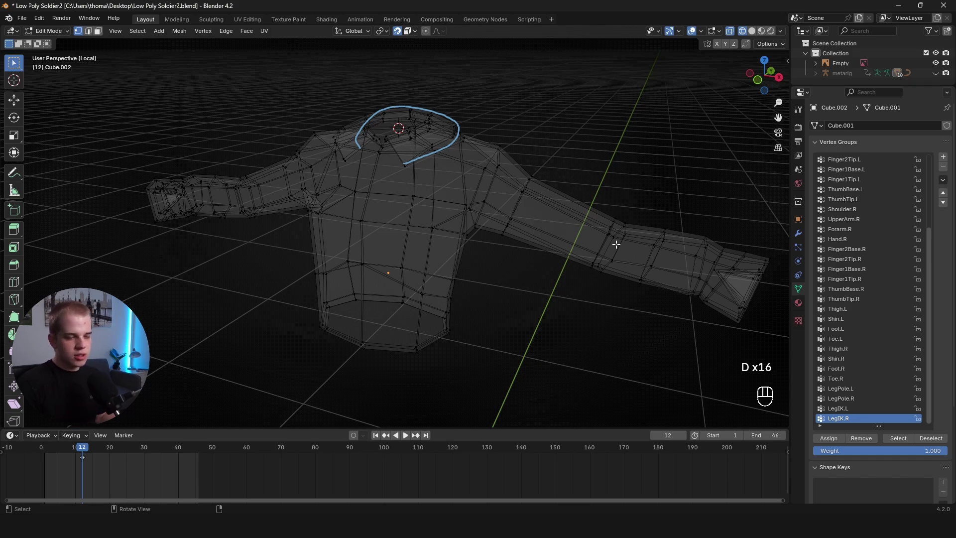
pyautogui.press('z')
pyautogui.press('Tab')
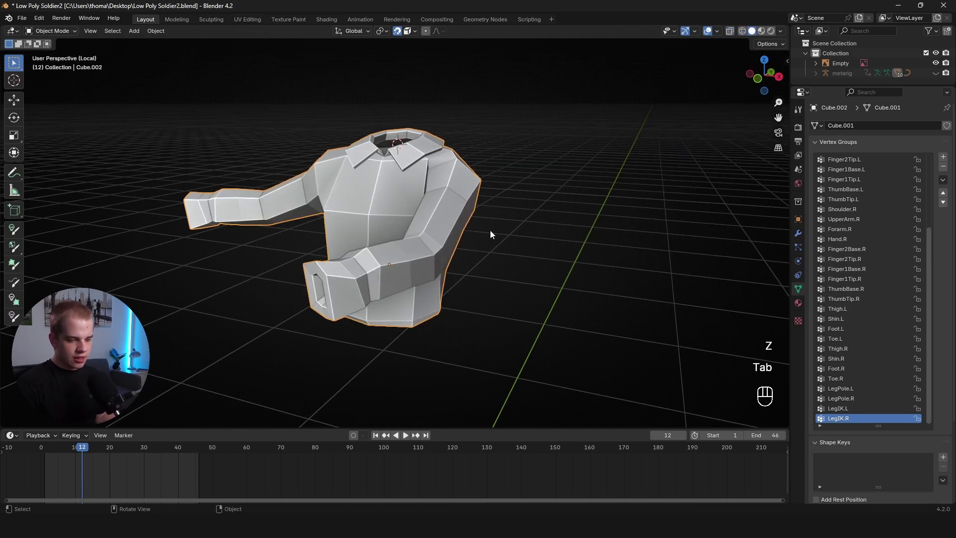
# Deselect the shirt, leave local view and show the whole character in material preview.
pyautogui.hotkey('alt', 'a')
pyautogui.hotkey('alt', 'a')
pyautogui.moveTo(512, 202); pyautogui.dragTo(344, 211, button='middle')
pyautogui.press('/')
pyautogui.scroll(4, 439, 296)
pyautogui.press('z')
pyautogui.moveTo(439, 296)
pyautogui.mouseDown(button='middle')
pyautogui.moveTo(390, 258)
pyautogui.moveTo(396, 224)
pyautogui.mouseUp(button='middle')
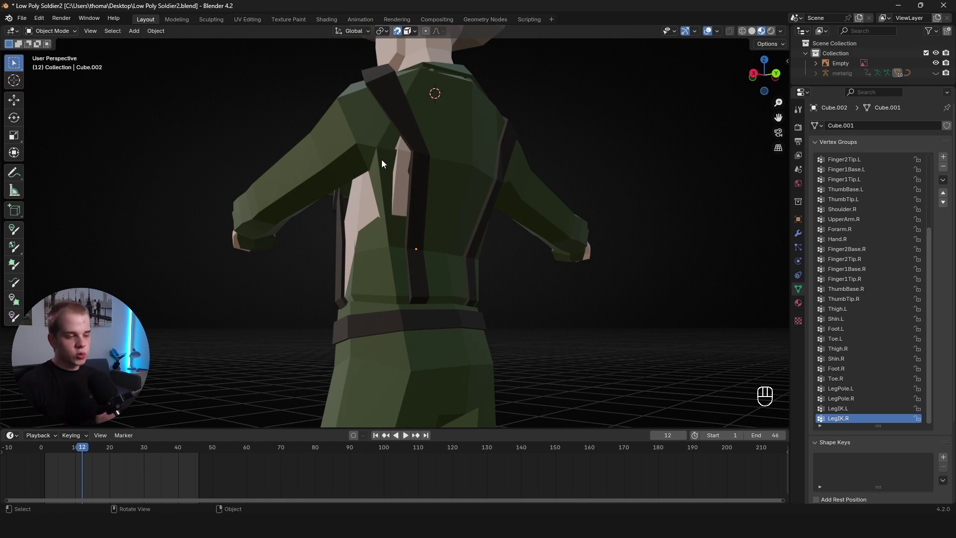
# Select the shirt, enter Weight Paint mode and set the viewport to solid shading.
pyautogui.click(354, 132)
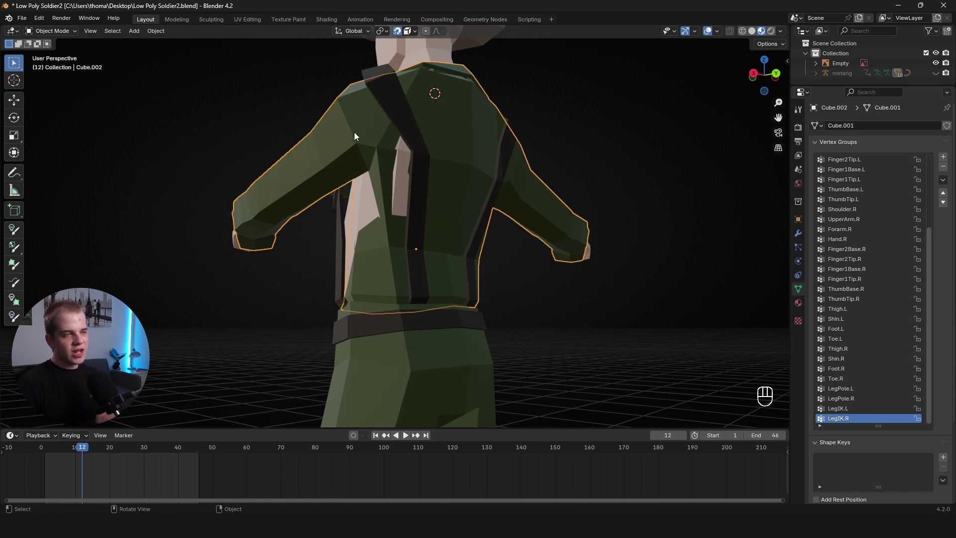
pyautogui.moveTo(345, 128); pyautogui.dragTo(525, 192, button='middle')
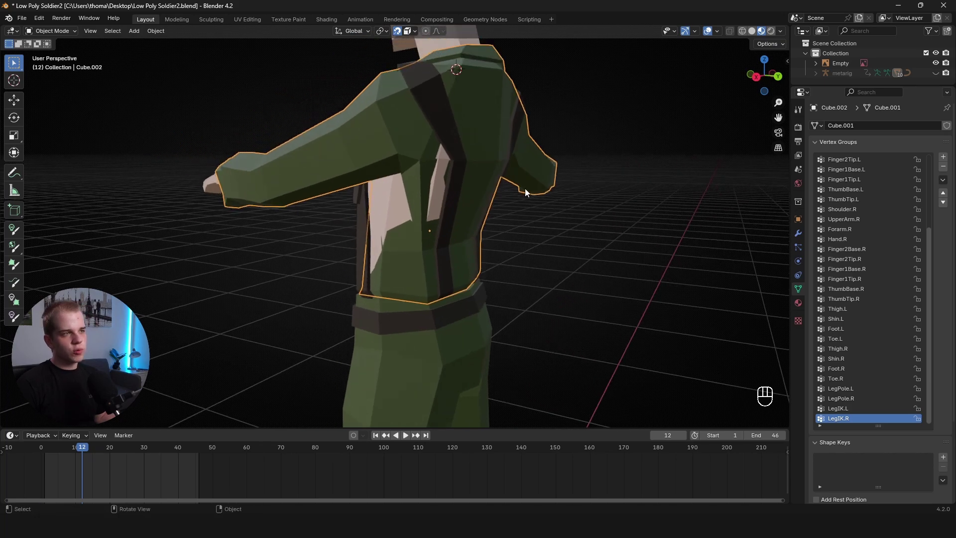
pyautogui.hotkey('ctrl', 'Tab')
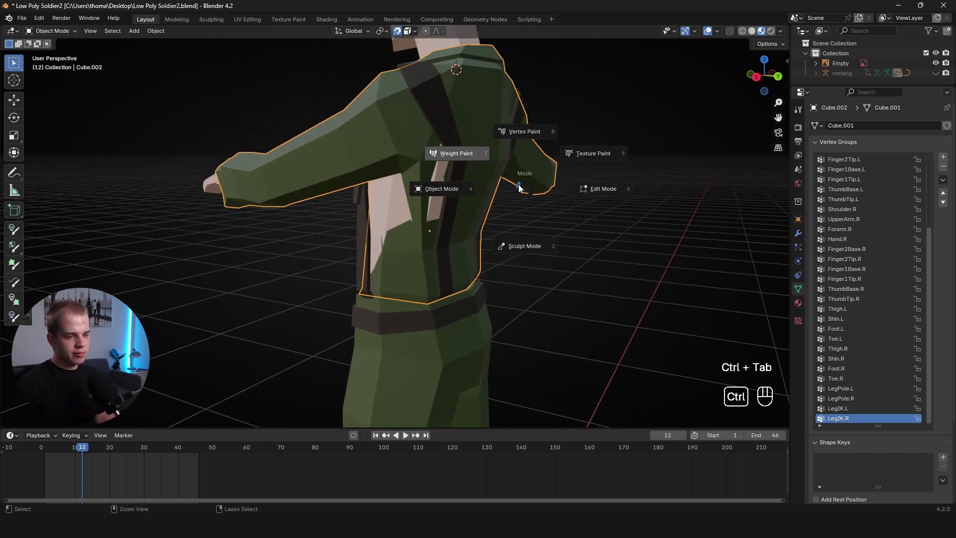
pyautogui.click(468, 134)
pyautogui.keyDown('shift'); pyautogui.moveTo(468, 136); pyautogui.dragTo(467, 161, button='middle'); pyautogui.keyUp('shift')
pyautogui.press('z')
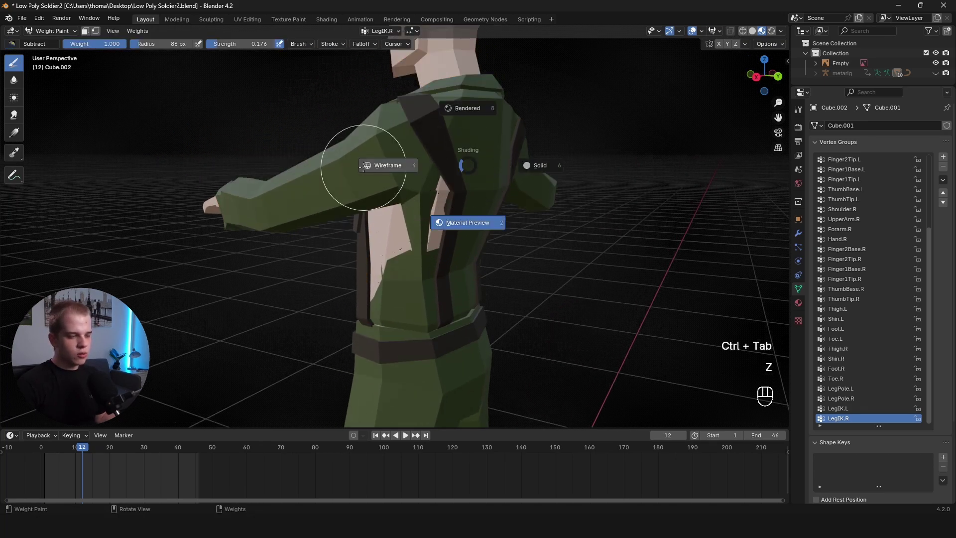
pyautogui.click(363, 167)
pyautogui.moveTo(249, 167); pyautogui.dragTo(348, 172, button='middle')
pyautogui.scroll(-3, 354, 171)
pyautogui.moveTo(431, 189); pyautogui.dragTo(294, 211, button='middle')
pyautogui.press('z')
pyautogui.press('z')
pyautogui.press('z')
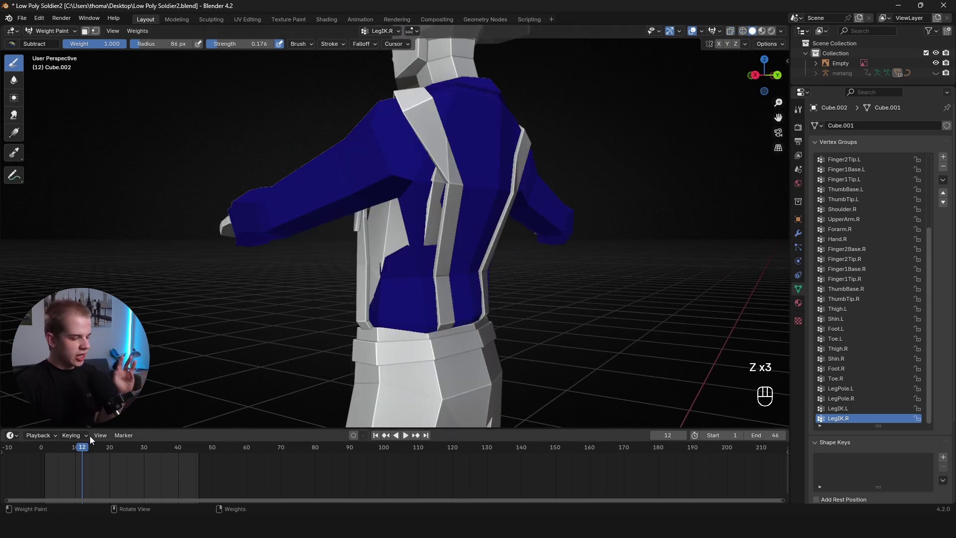
# Scrub and play the animation to examine the shirt's deformation around the left arm, and return to frame 0.
pyautogui.moveTo(79, 451); pyautogui.dragTo(47, 450)
pyautogui.press('space')
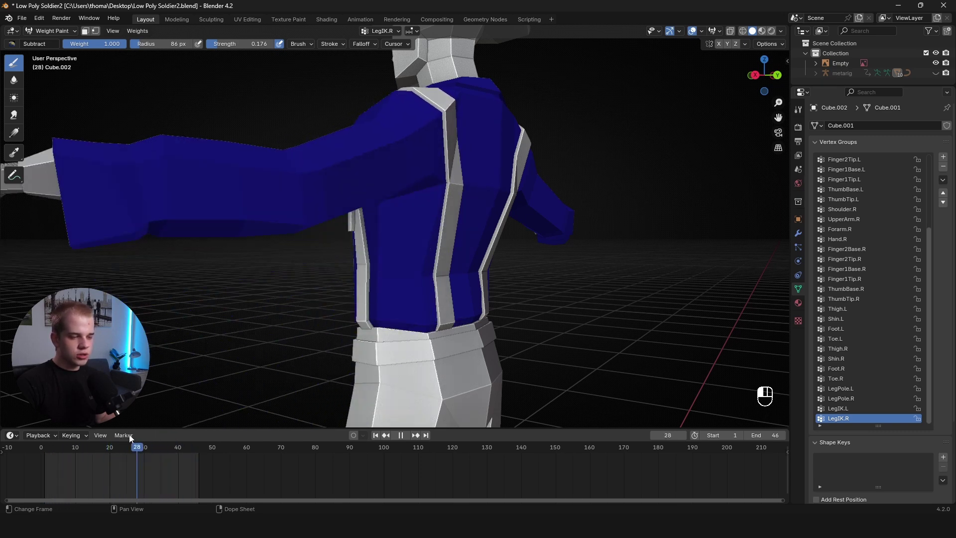
pyautogui.moveTo(45, 433); pyautogui.dragTo(8, 435)
pyautogui.rightClick(227, 369)
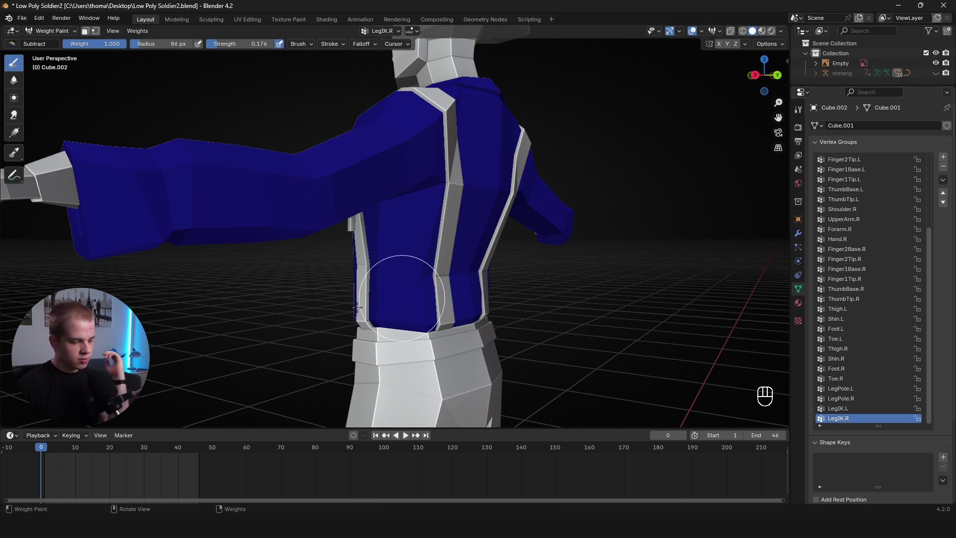
pyautogui.moveTo(46, 446); pyautogui.dragTo(46, 447)
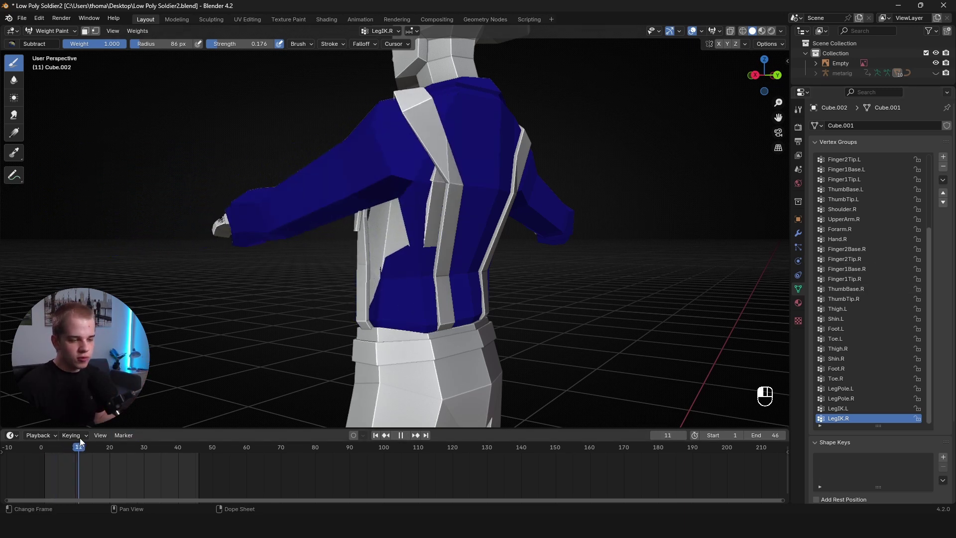
pyautogui.press('Escape')
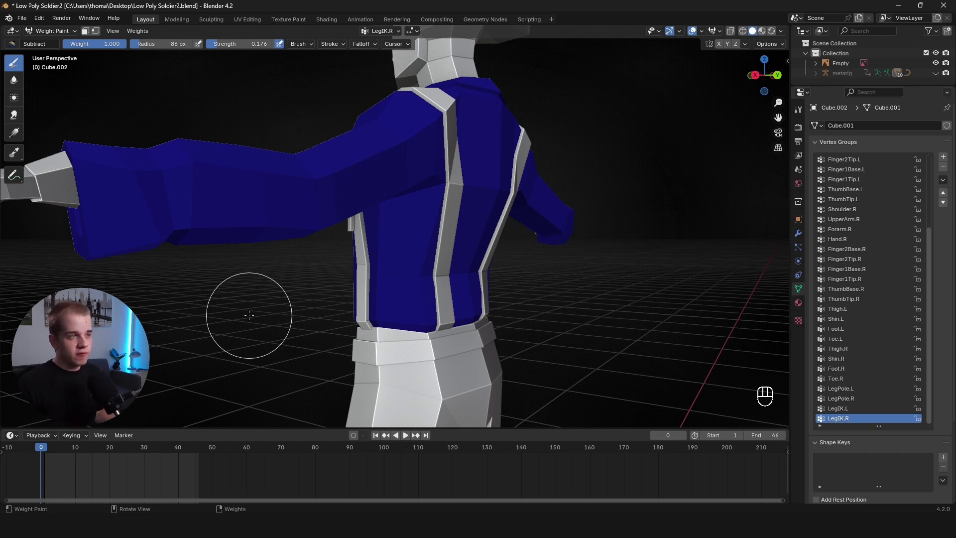
# Select the UpperArm.L vertex group and view its weights on the shirt's back in wireframe shading.
pyautogui.scroll(1, 885, 278)
pyautogui.scroll(9, 885, 277)
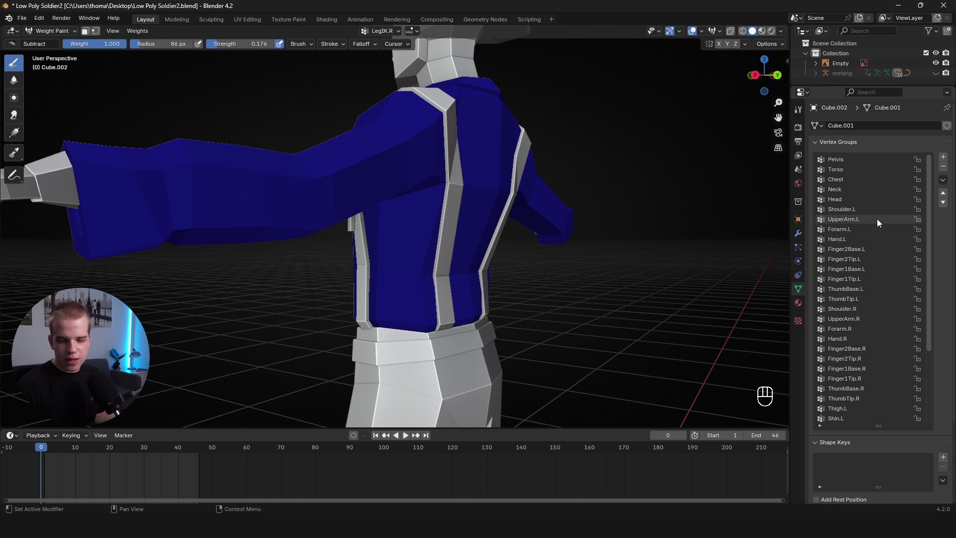
pyautogui.click(877, 219)
pyautogui.moveTo(536, 226); pyautogui.dragTo(424, 185, button='middle')
pyautogui.scroll(-2, 423, 184)
pyautogui.press('z')
pyautogui.moveTo(471, 211); pyautogui.dragTo(437, 212, button='middle')
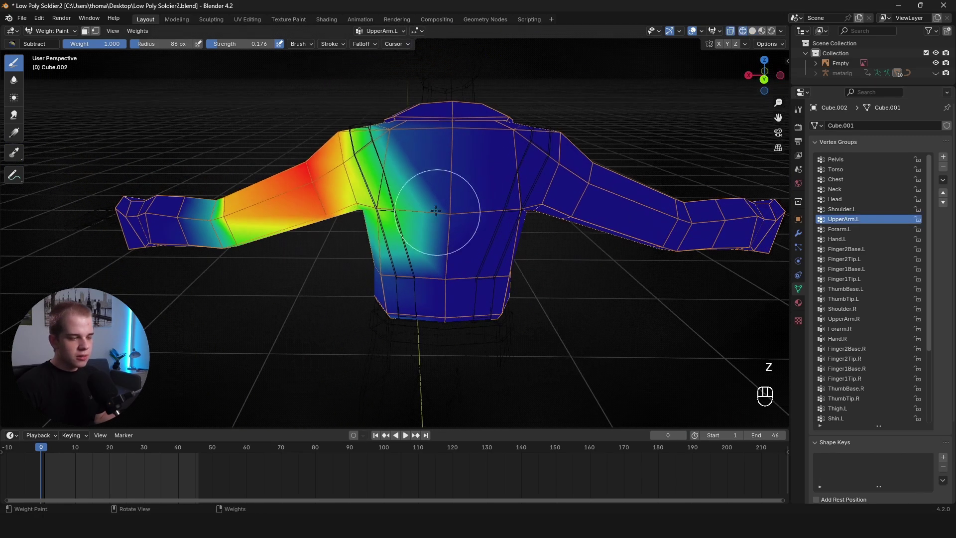
# Circle the stray UpperArm.L weights on the side of the torso with an annotation, and delete the annotation.
pyautogui.moveTo(333, 223); pyautogui.dragTo(351, 226, button='middle')
pyautogui.press('d')
pyautogui.moveTo(399, 185)
pyautogui.mouseDown()
pyautogui.moveTo(361, 217)
pyautogui.moveTo(474, 229)
pyautogui.moveTo(391, 192)
pyautogui.mouseUp()
pyautogui.press('n')
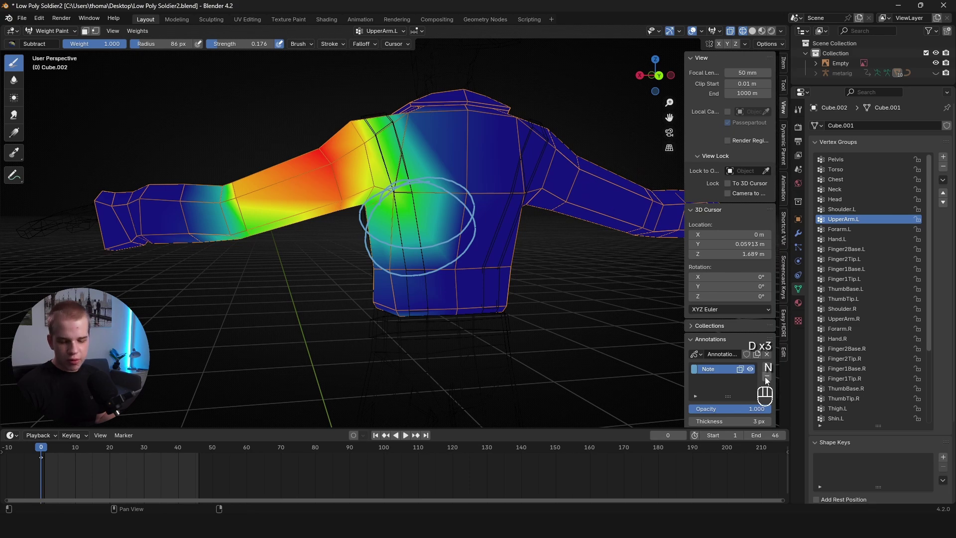
pyautogui.click(767, 376)
pyautogui.press('n')
pyautogui.scroll(3, 519, 258)
pyautogui.moveTo(520, 258)
pyautogui.mouseDown(button='middle')
pyautogui.moveTo(477, 197)
pyautogui.moveTo(616, 194)
pyautogui.moveTo(490, 224)
pyautogui.mouseUp(button='middle')
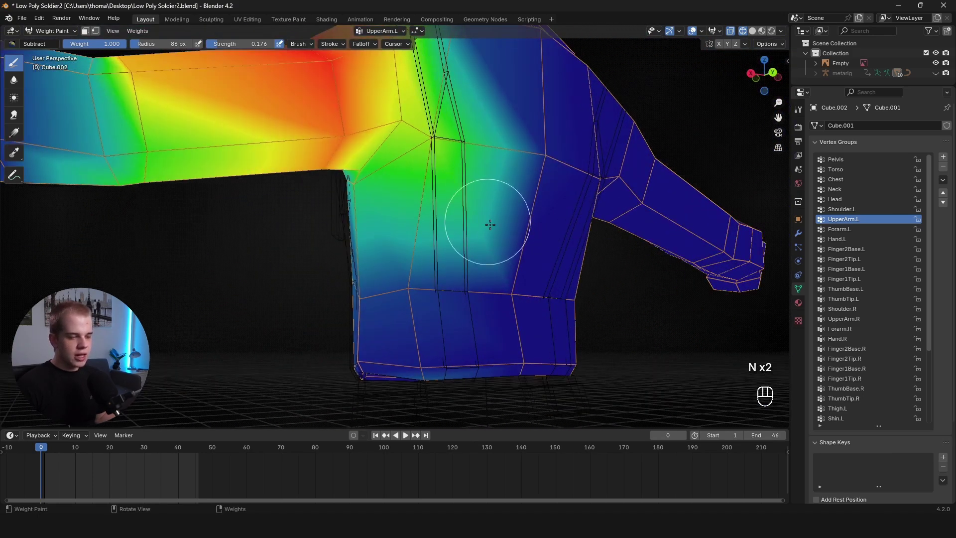
# Scrub and play the left arm animation, and set the current frame to 2.
pyautogui.moveTo(41, 446); pyautogui.dragTo(67, 443)
pyautogui.press('Escape')
pyautogui.press('space')
pyautogui.click(49, 447)
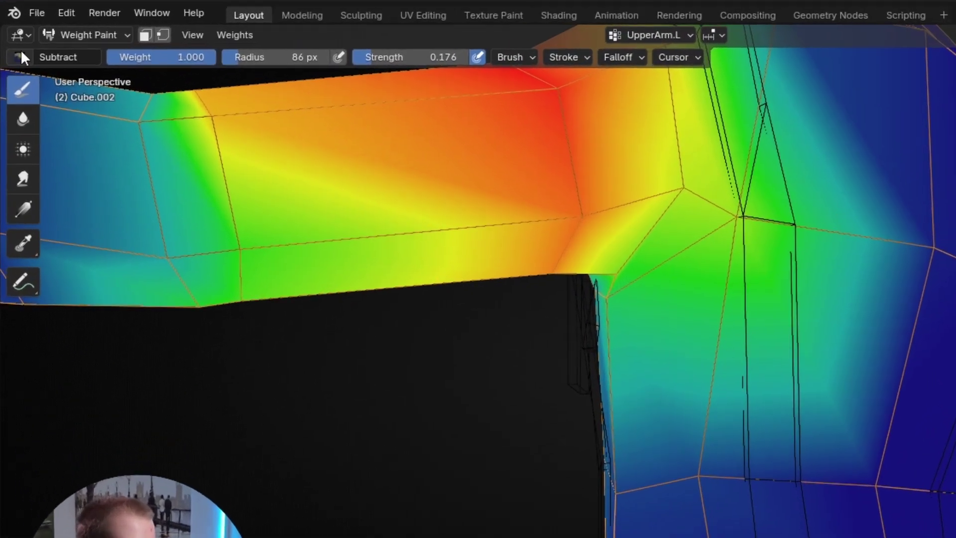
# Pick the Draw weight brush, and switch back to the Subtract brush.
pyautogui.click(11, 44)
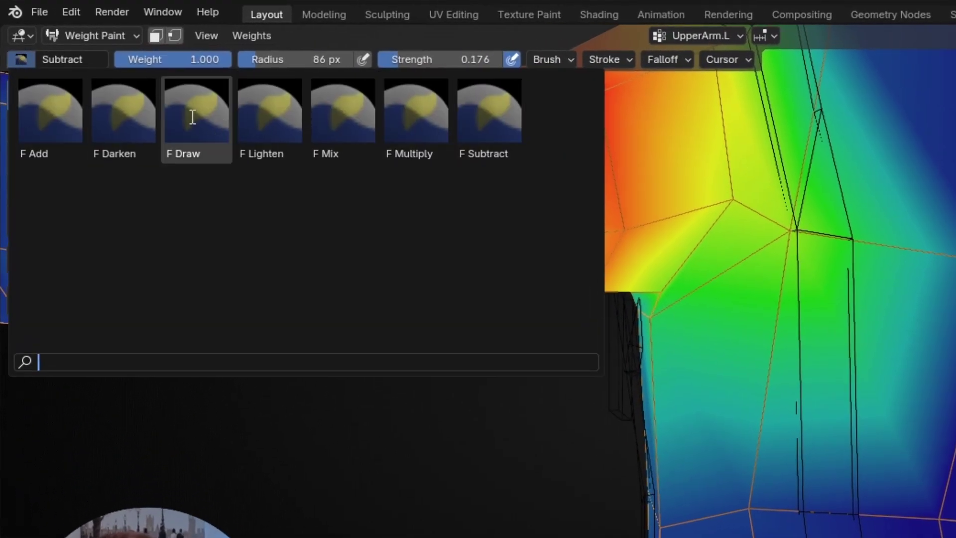
pyautogui.click(194, 112)
pyautogui.click(44, 61)
pyautogui.click(468, 136)
pyautogui.scroll(-5, 725, 314)
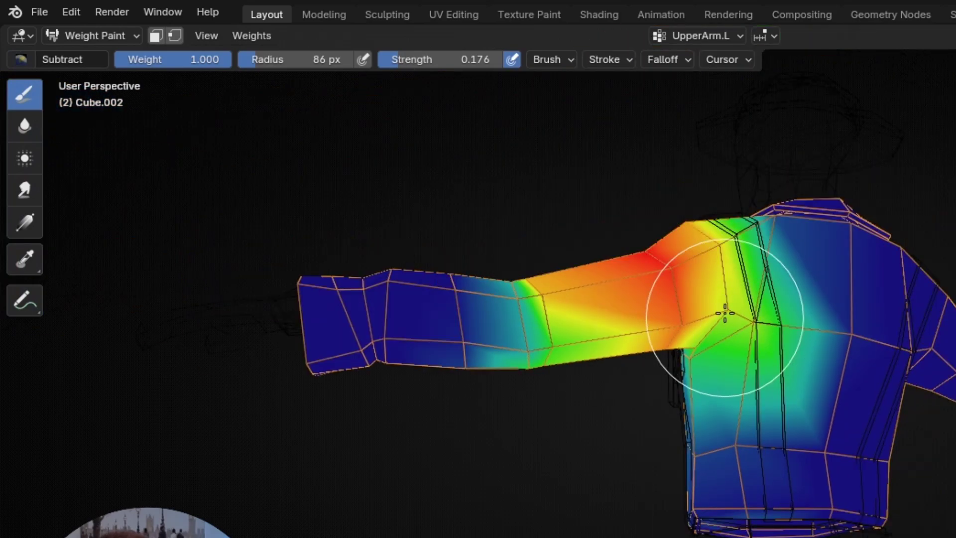
pyautogui.scroll(2, 768, 382)
pyautogui.moveTo(431, 57); pyautogui.dragTo(502, 57)
pyautogui.rightClick(502, 57)
pyautogui.moveTo(342, 59); pyautogui.dragTo(326, 60)
pyautogui.rightClick(342, 59)
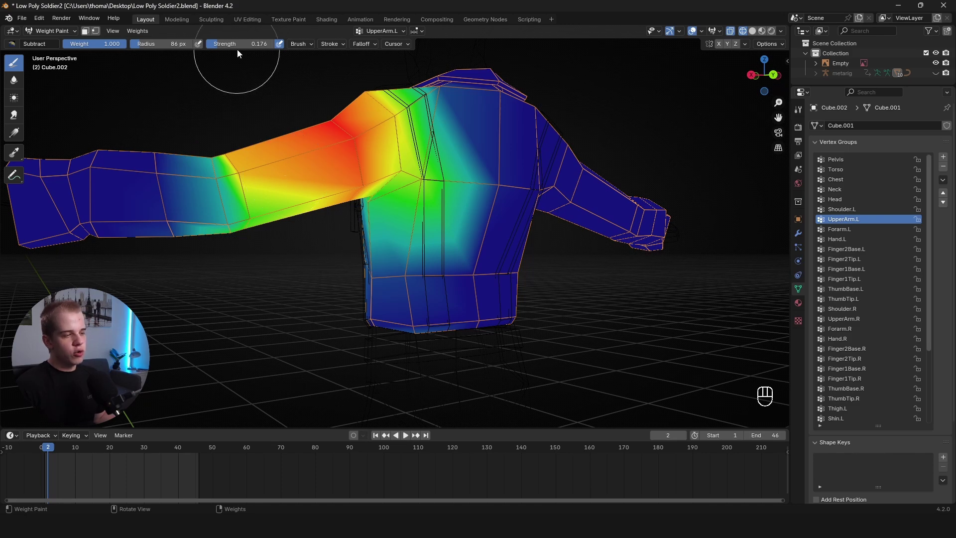
pyautogui.rightClick(655, 141)
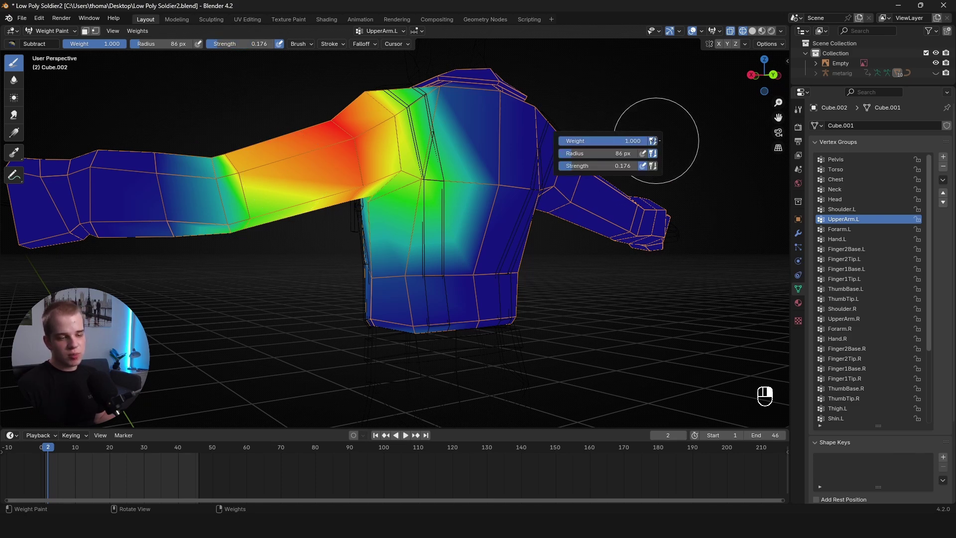
# Enlarge the Subtract brush radius to 117 px and remove the UpperArm.L weights from the shirt's back.
pyautogui.keyDown('shift'); pyautogui.moveTo(487, 173); pyautogui.dragTo(469, 172, button='middle'); pyautogui.keyUp('shift')
pyautogui.press('f')
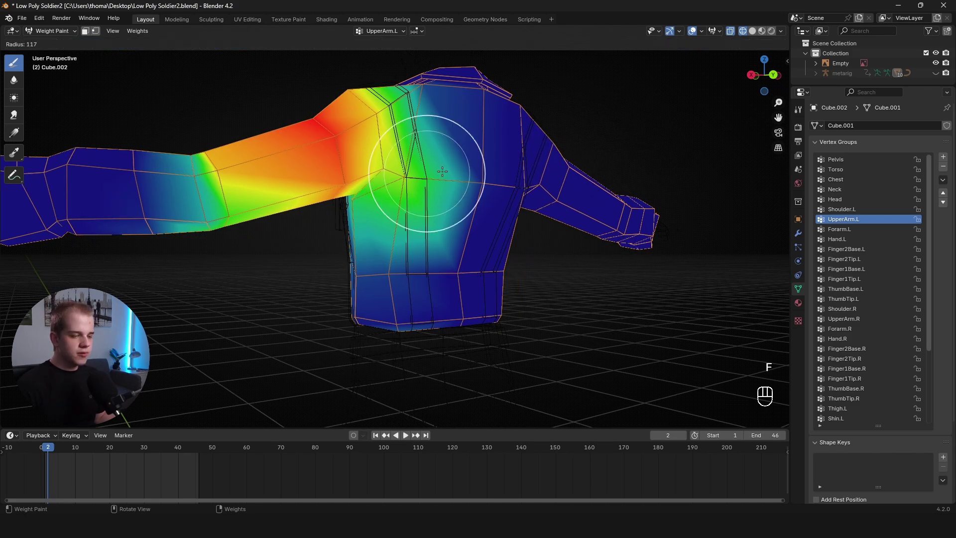
pyautogui.click(442, 172)
pyautogui.moveTo(416, 177)
pyautogui.mouseDown()
pyautogui.moveTo(407, 191)
pyautogui.moveTo(477, 188)
pyautogui.moveTo(480, 93)
pyautogui.moveTo(465, 106)
pyautogui.mouseUp()
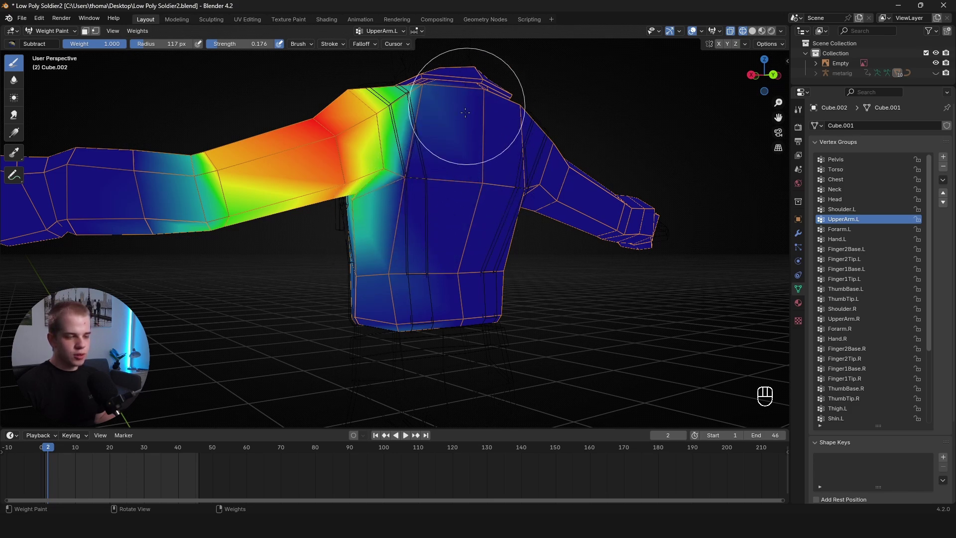
# Circle the stray weights along the shirt's bottom hem with an annotation, and remove the annotation.
pyautogui.scroll(5, 466, 299)
pyautogui.keyDown('shift'); pyautogui.moveTo(466, 306); pyautogui.dragTo(473, 224, button='middle'); pyautogui.keyUp('shift')
pyautogui.scroll(-6, 473, 224)
pyautogui.moveTo(473, 224)
pyautogui.mouseDown(button='middle')
pyautogui.moveTo(481, 212)
pyautogui.moveTo(501, 252)
pyautogui.moveTo(478, 214)
pyautogui.mouseUp(button='middle')
pyautogui.scroll(4, 503, 256)
pyautogui.scroll(2, 505, 260)
pyautogui.moveTo(438, 257); pyautogui.dragTo(416, 246, button='middle')
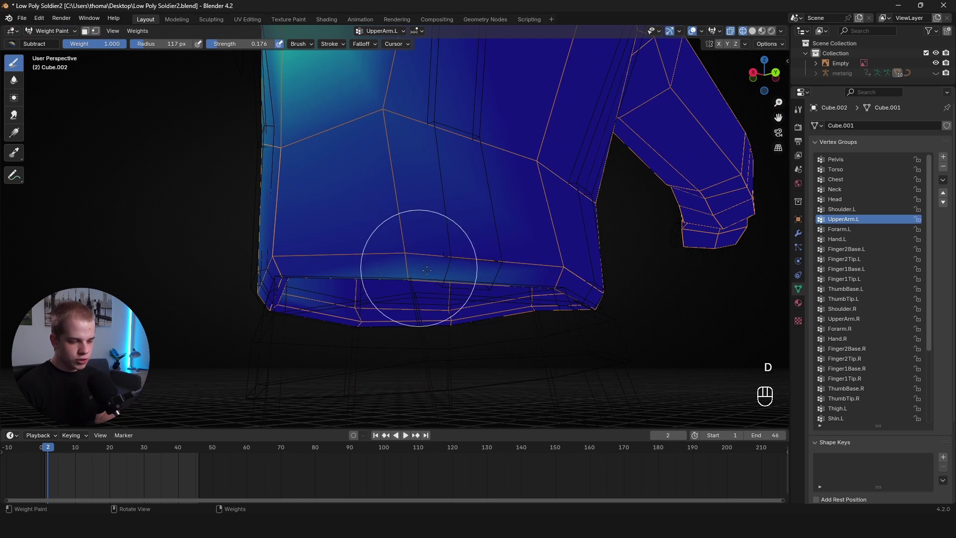
pyautogui.moveTo(440, 260)
pyautogui.mouseDown()
pyautogui.moveTo(459, 253)
pyautogui.moveTo(363, 272)
pyautogui.mouseUp()
pyautogui.press('n')
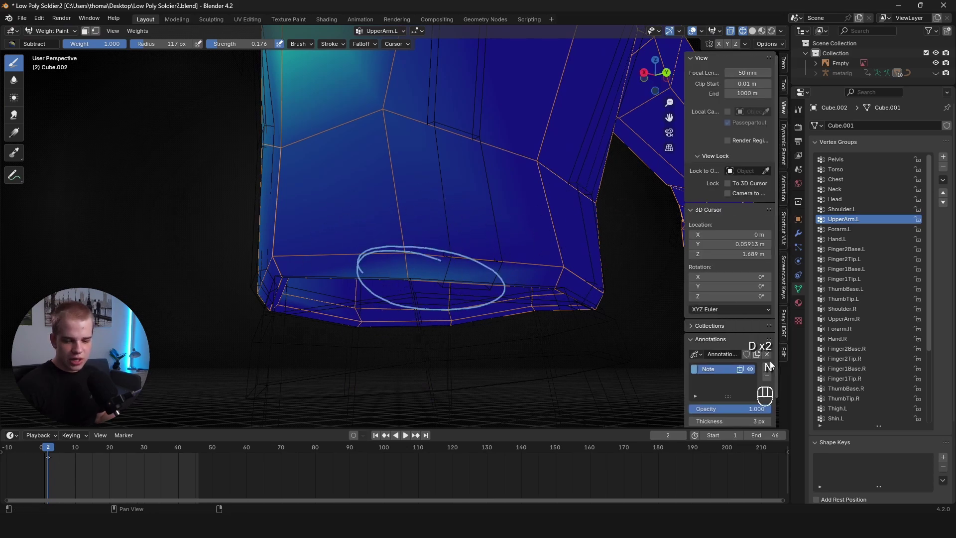
pyautogui.press('n')
# Subtract the stray UpperArm.L weights from the shirt's bottom hem and lower torso.
pyautogui.moveTo(265, 275)
pyautogui.mouseDown(button='middle')
pyautogui.moveTo(433, 276)
pyautogui.moveTo(479, 248)
pyautogui.mouseUp(button='middle')
pyautogui.moveTo(479, 247); pyautogui.dragTo(394, 233)
pyautogui.moveTo(304, 235); pyautogui.dragTo(424, 243, button='middle')
pyautogui.moveTo(339, 196); pyautogui.dragTo(503, 224)
pyautogui.moveTo(399, 209); pyautogui.dragTo(452, 208, button='middle')
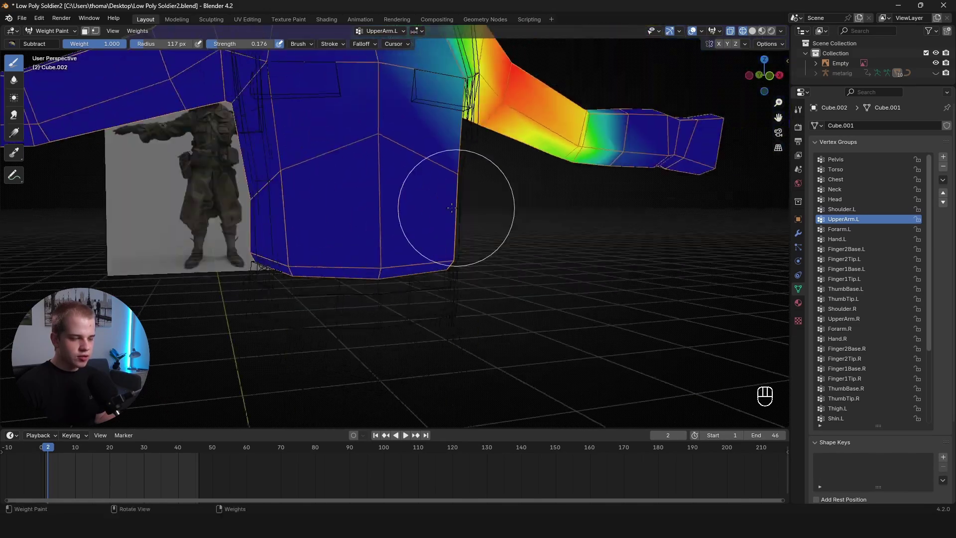
# Subtract the UpperArm.L weights from the front of the chest beside the left shoulder.
pyautogui.moveTo(385, 244); pyautogui.dragTo(345, 177, button='middle')
pyautogui.moveTo(509, 177); pyautogui.dragTo(408, 190, button='middle')
pyautogui.keyDown('shift'); pyautogui.moveTo(438, 184); pyautogui.dragTo(518, 225, button='middle'); pyautogui.keyUp('shift')
pyautogui.scroll(-2, 503, 190)
pyautogui.moveTo(493, 120); pyautogui.dragTo(489, 160, button='middle')
pyautogui.scroll(-1, 488, 160)
pyautogui.keyDown('shift'); pyautogui.moveTo(429, 162); pyautogui.dragTo(433, 209, button='middle'); pyautogui.keyUp('shift')
pyautogui.moveTo(415, 178); pyautogui.dragTo(520, 211, button='middle')
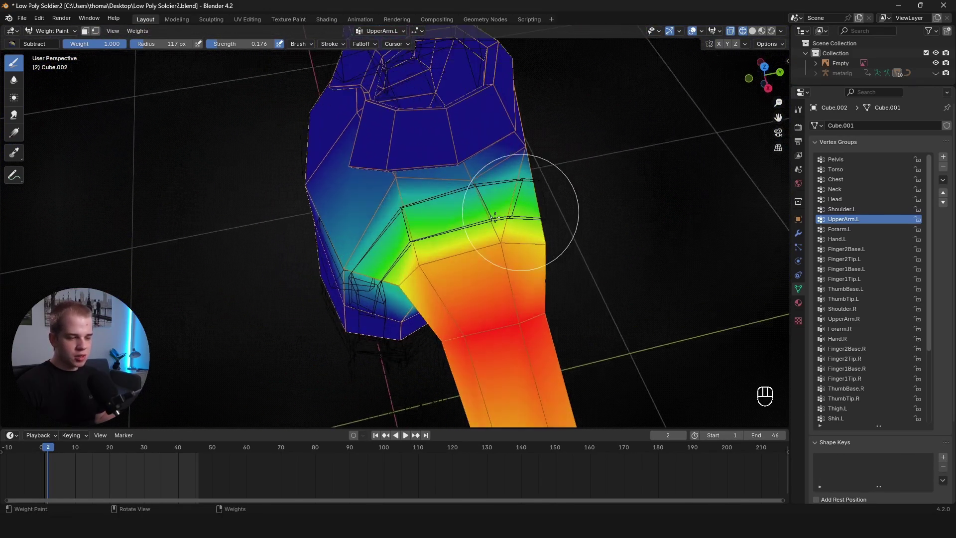
pyautogui.scroll(1, 521, 211)
pyautogui.moveTo(319, 192); pyautogui.dragTo(381, 186, button='middle')
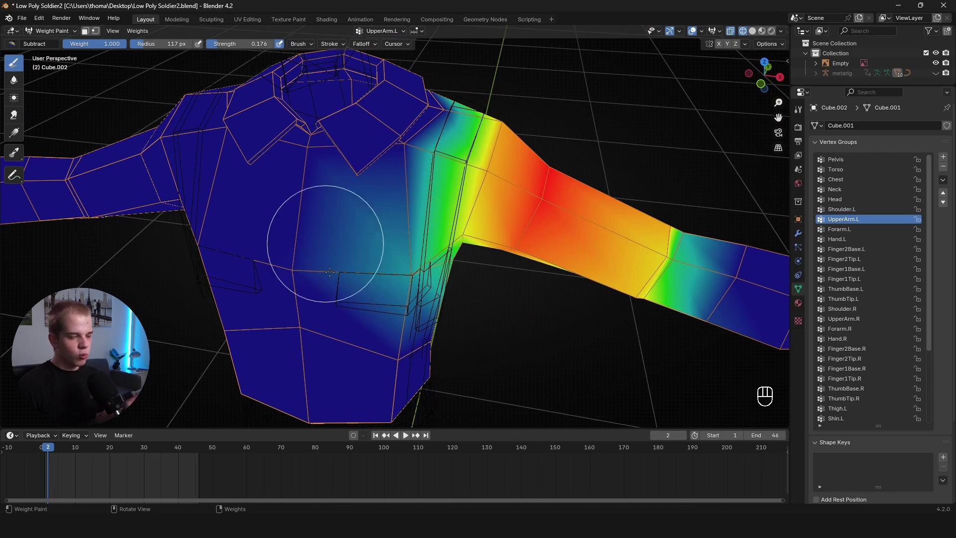
pyautogui.moveTo(330, 272); pyautogui.dragTo(393, 267)
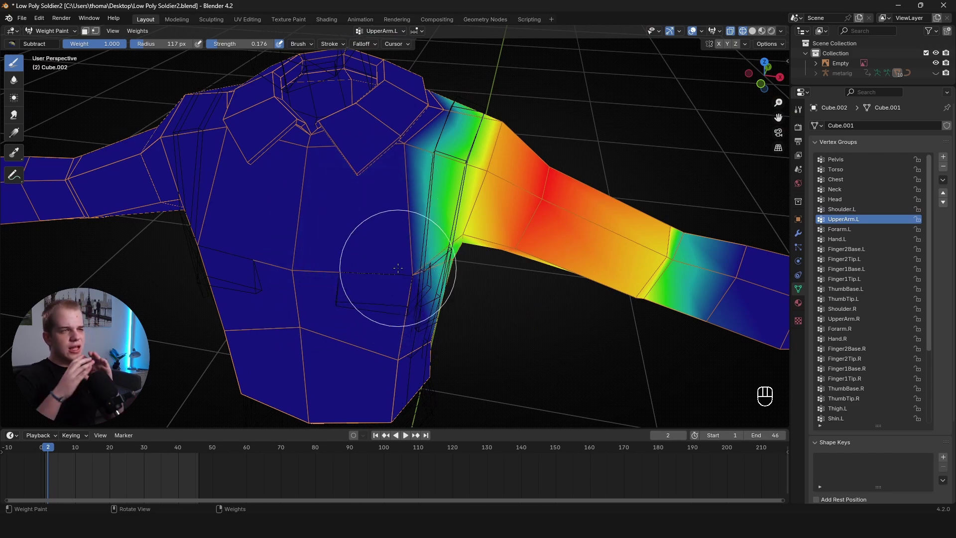
# Compare solid and wireframe shading, and scrub the animation to frame 12 to examine the shirt around the left armpit.
pyautogui.moveTo(389, 259)
pyautogui.mouseDown(button='middle')
pyautogui.moveTo(367, 160)
pyautogui.moveTo(452, 293)
pyautogui.moveTo(539, 216)
pyautogui.moveTo(414, 265)
pyautogui.mouseUp(button='middle')
pyautogui.press('z')
pyautogui.moveTo(472, 264); pyautogui.dragTo(498, 280, button='middle')
pyautogui.press('z')
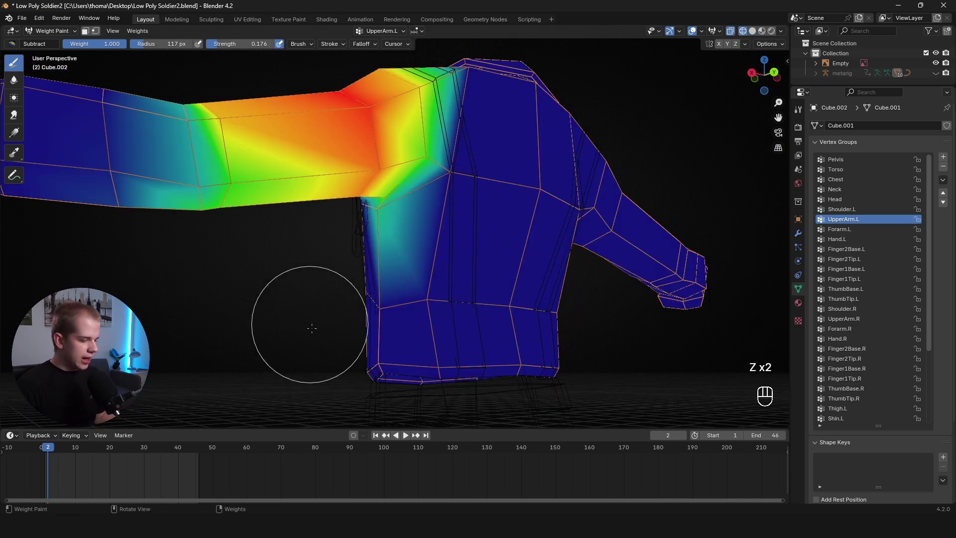
pyautogui.scroll(2, 312, 328)
pyautogui.moveTo(47, 447); pyautogui.dragTo(76, 447)
pyautogui.press('z')
pyautogui.scroll(-3, 397, 317)
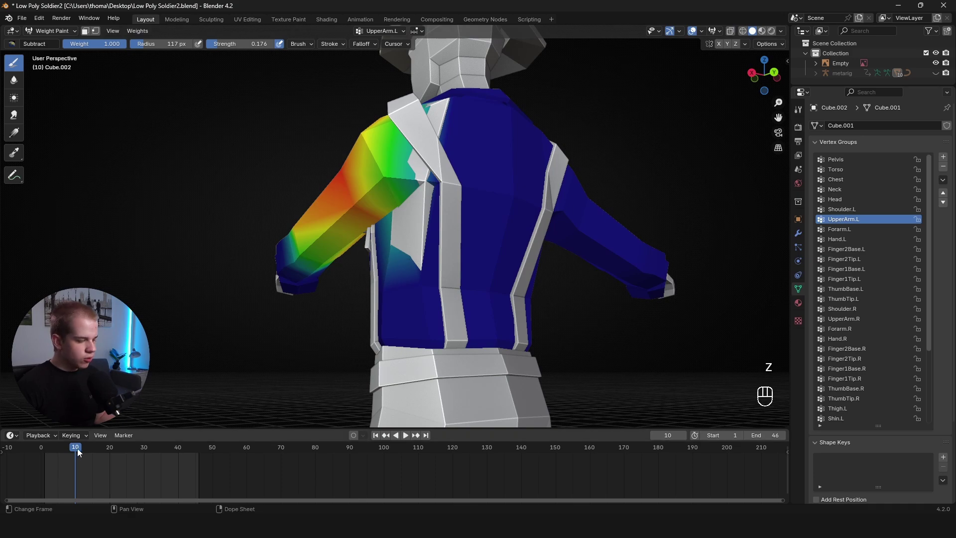
pyautogui.press('space')
pyautogui.click(44, 448)
pyautogui.moveTo(48, 446); pyautogui.dragTo(83, 440)
pyautogui.scroll(5, 403, 204)
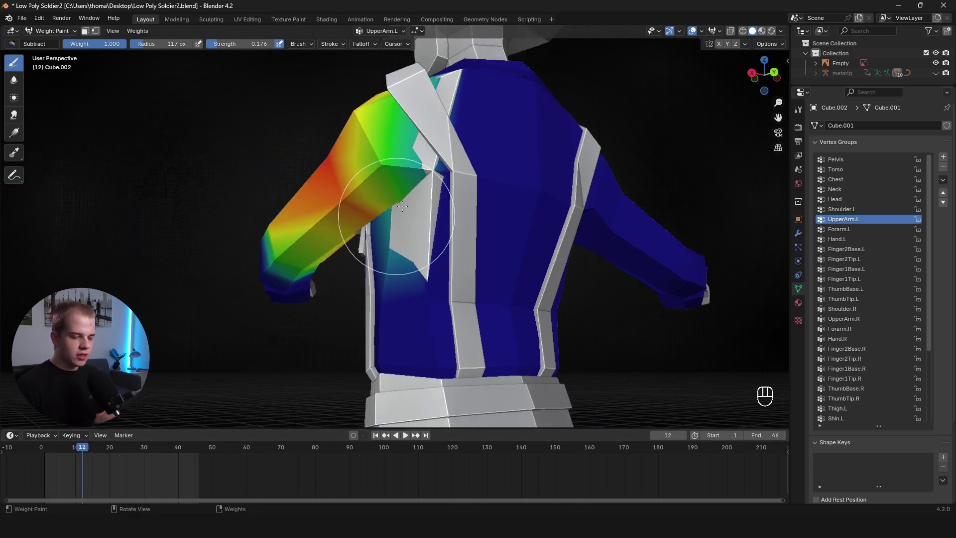
# Mark the gap between the shirt and the strap at the left armpit with an annotation, and remove it.
pyautogui.press('d')
pyautogui.moveTo(468, 197)
pyautogui.mouseDown()
pyautogui.moveTo(458, 191)
pyautogui.moveTo(432, 202)
pyautogui.moveTo(431, 186)
pyautogui.mouseUp()
pyautogui.press('n')
pyautogui.press('n')
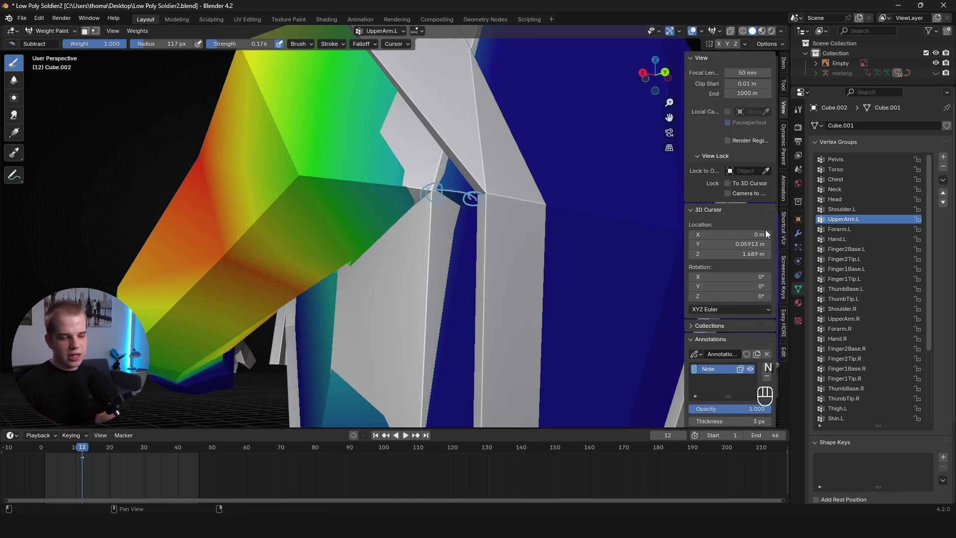
pyautogui.press('n')
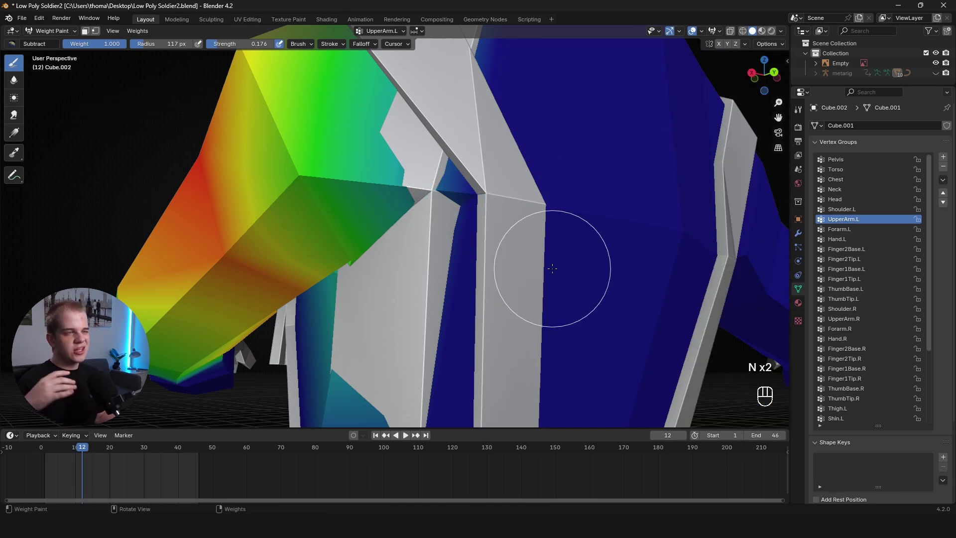
# In wireframe shading, use the Draw brush at 80 px radius to add UpperArm.L weight to the back vertex beside the armpit.
pyautogui.hotkey('alt', 'z')
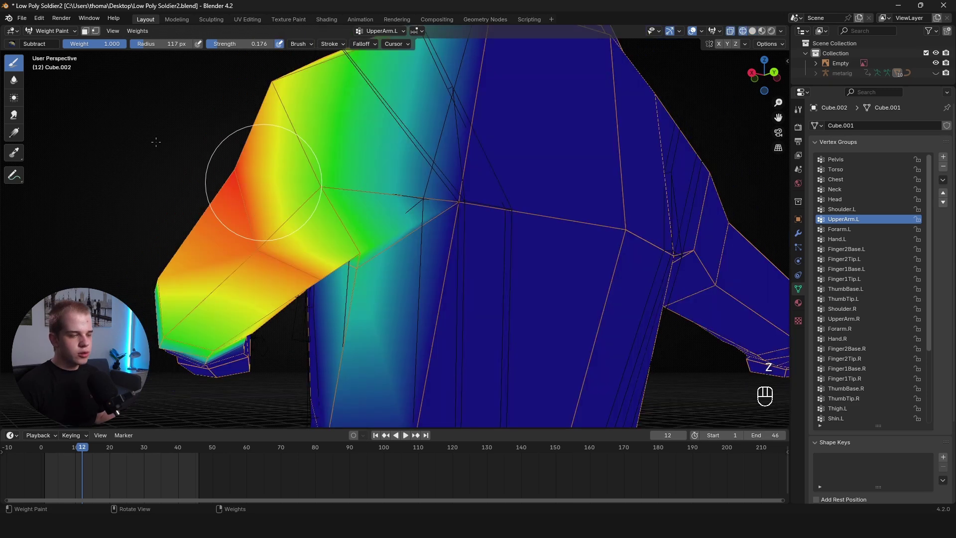
pyautogui.click(11, 44)
pyautogui.click(108, 77)
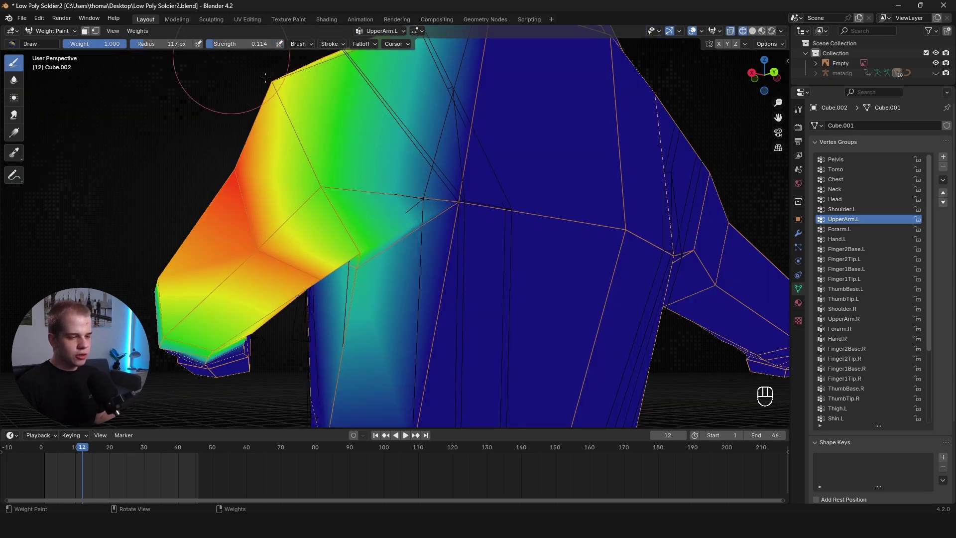
pyautogui.press('f')
pyautogui.click(455, 206)
pyautogui.click(460, 199)
pyautogui.scroll(-4, 411, 213)
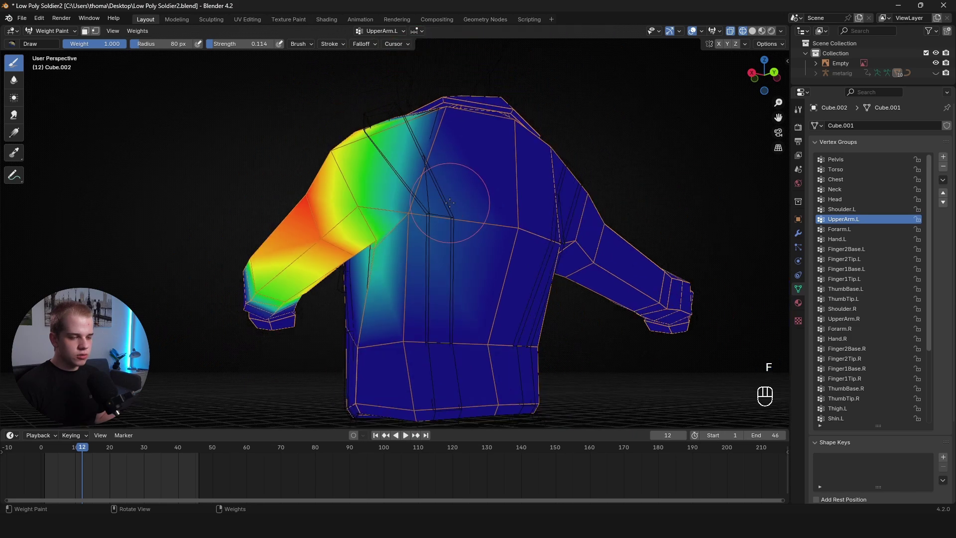
# Undo the last brush dab and check the back of the left shoulder in solid and wireframe shading.
pyautogui.hotkey('ctrl', 'z')
pyautogui.scroll(4, 448, 207)
pyautogui.moveTo(448, 207)
pyautogui.mouseDown(button='middle')
pyautogui.moveTo(438, 226)
pyautogui.moveTo(404, 241)
pyautogui.mouseUp(button='middle')
pyautogui.press('z')
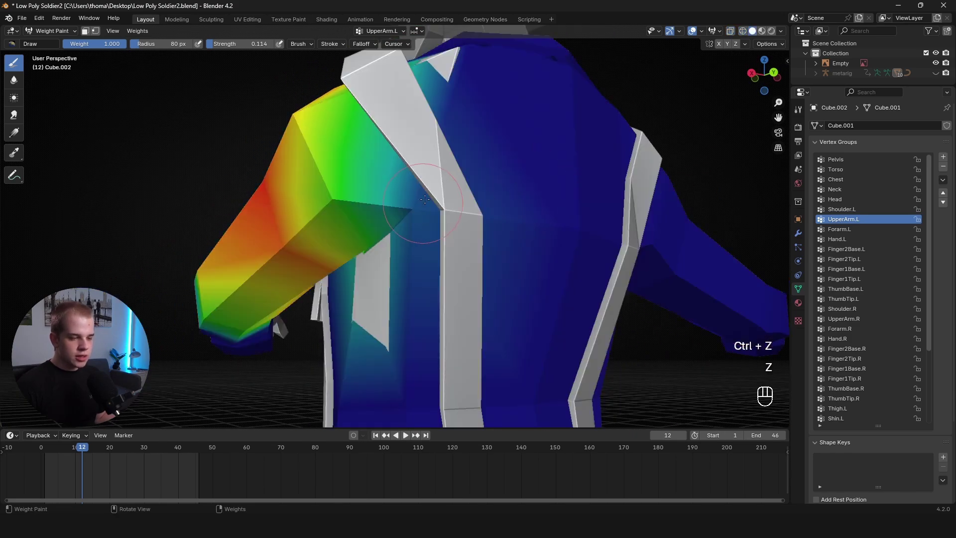
pyautogui.press('z')
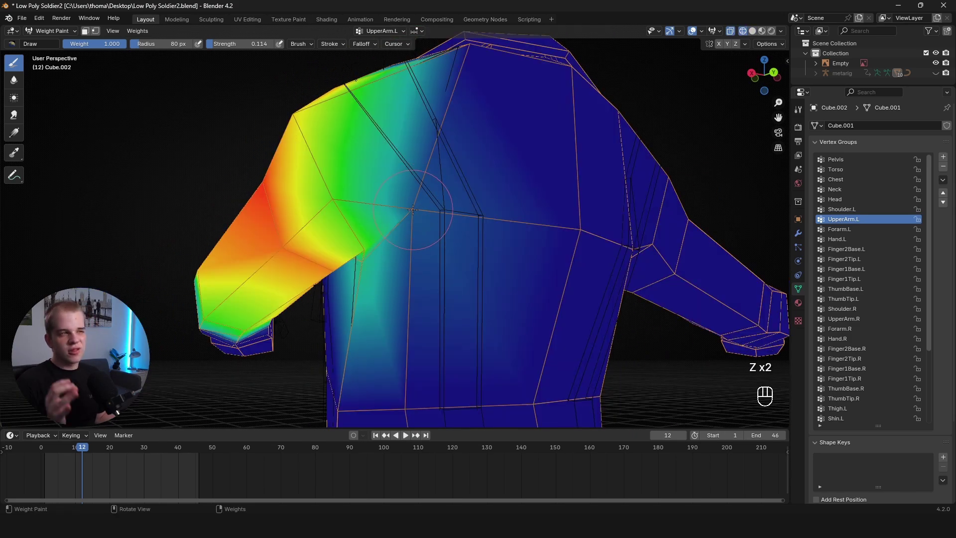
# Add UpperArm.L weight to the upper back vertex just below the collar near the left shoulder.
pyautogui.moveTo(516, 88); pyautogui.dragTo(474, 175, button='middle')
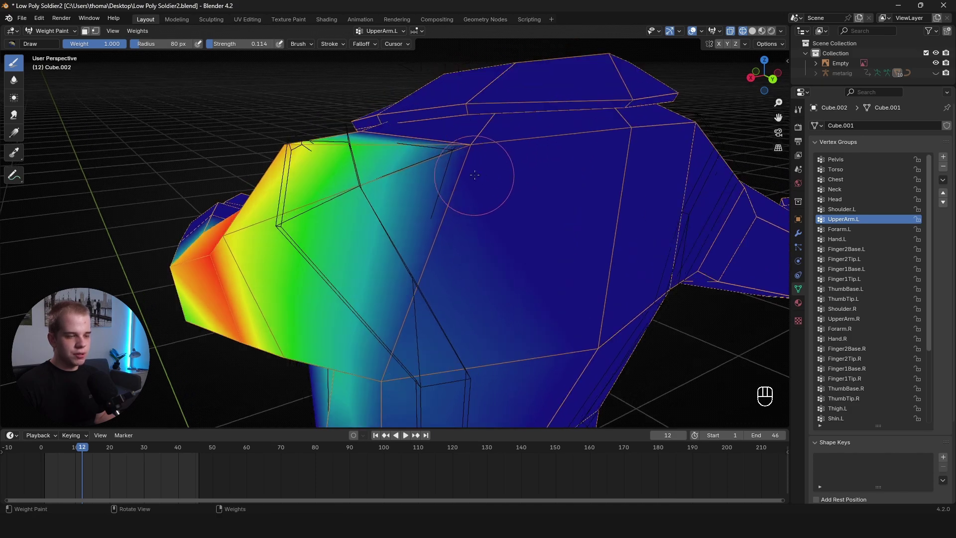
pyautogui.click(470, 145)
pyautogui.scroll(-2, 417, 157)
pyautogui.moveTo(376, 179); pyautogui.dragTo(461, 155, button='middle')
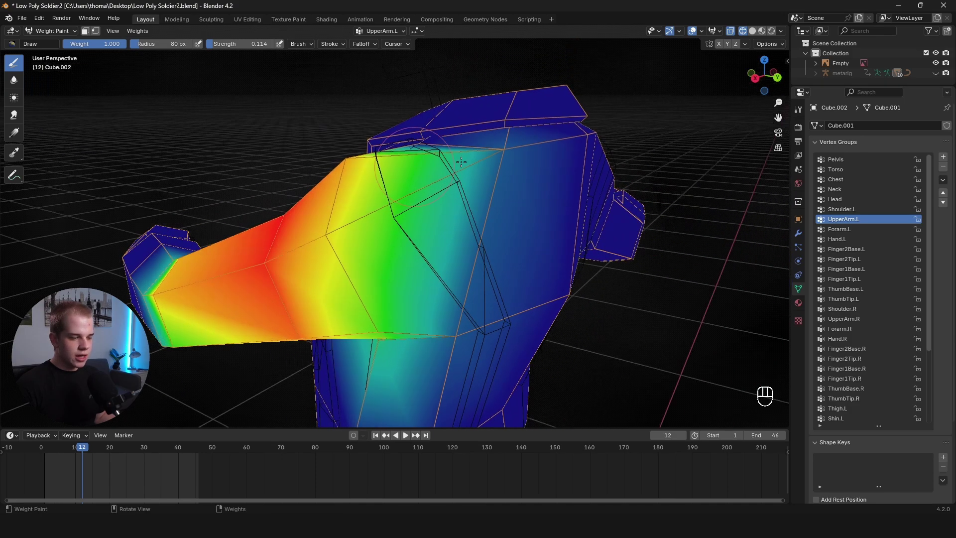
pyautogui.press('z')
pyautogui.scroll(-1, 543, 176)
# Add UpperArm.L weight to the vertex under the left armpit and check it in solid shading.
pyautogui.moveTo(543, 176); pyautogui.dragTo(464, 185, button='middle')
pyautogui.press('z')
pyautogui.press('z')
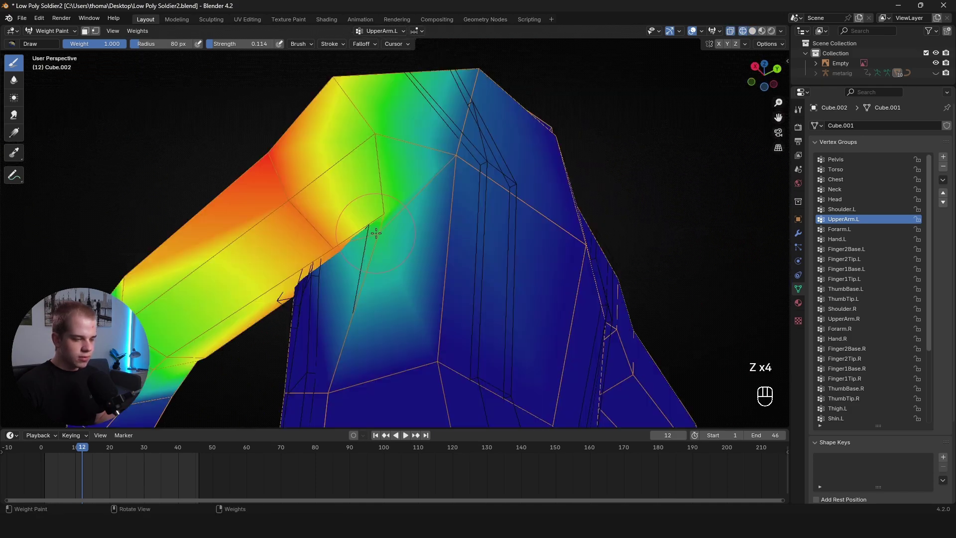
pyautogui.click(378, 238)
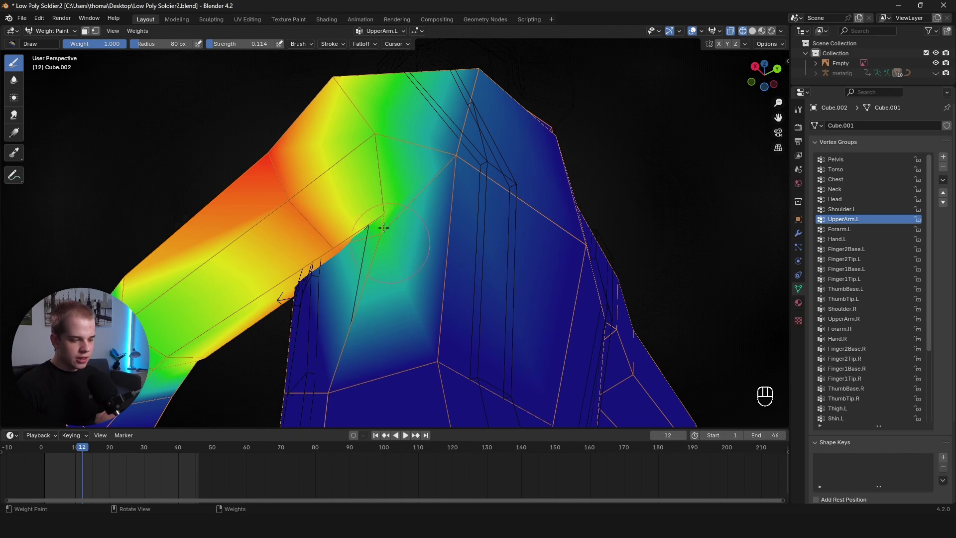
pyautogui.moveTo(384, 228); pyautogui.dragTo(363, 245, button='middle')
pyautogui.press('z')
pyautogui.press('z')
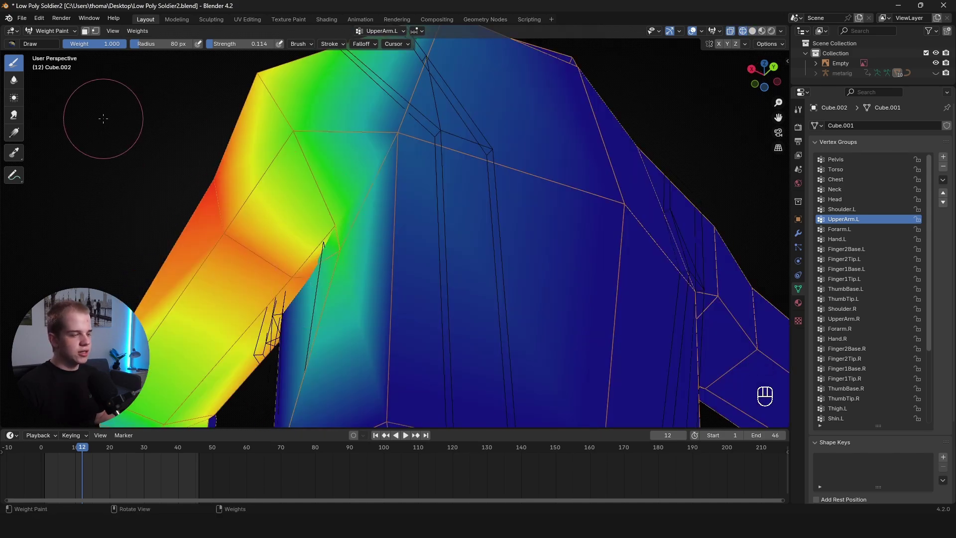
# Use the Subtract brush at 40 px radius to reduce the UpperArm.L weight on the side of the torso under the armpit.
pyautogui.click(12, 44)
pyautogui.click(266, 74)
pyautogui.moveTo(278, 99); pyautogui.dragTo(357, 196, button='middle')
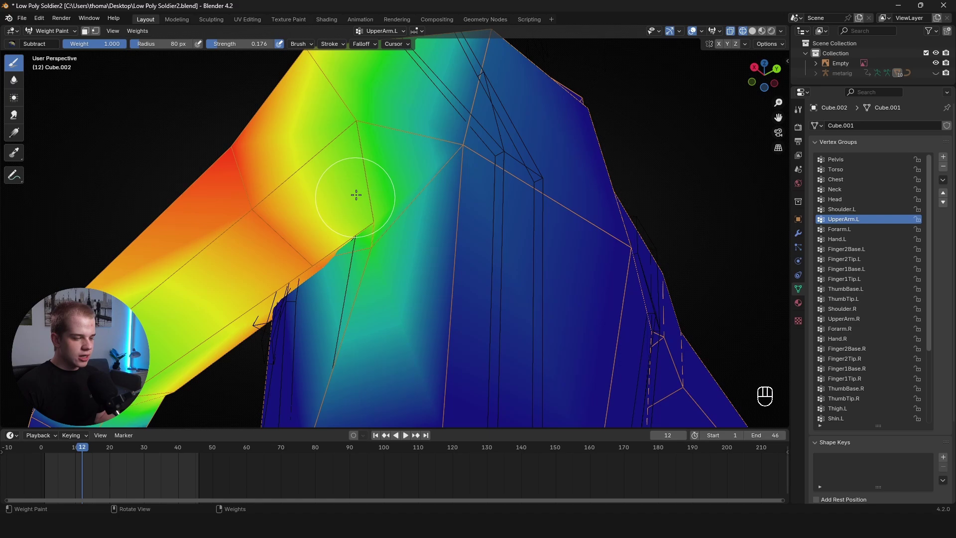
pyautogui.press('f')
pyautogui.click(365, 256)
pyautogui.click(361, 250)
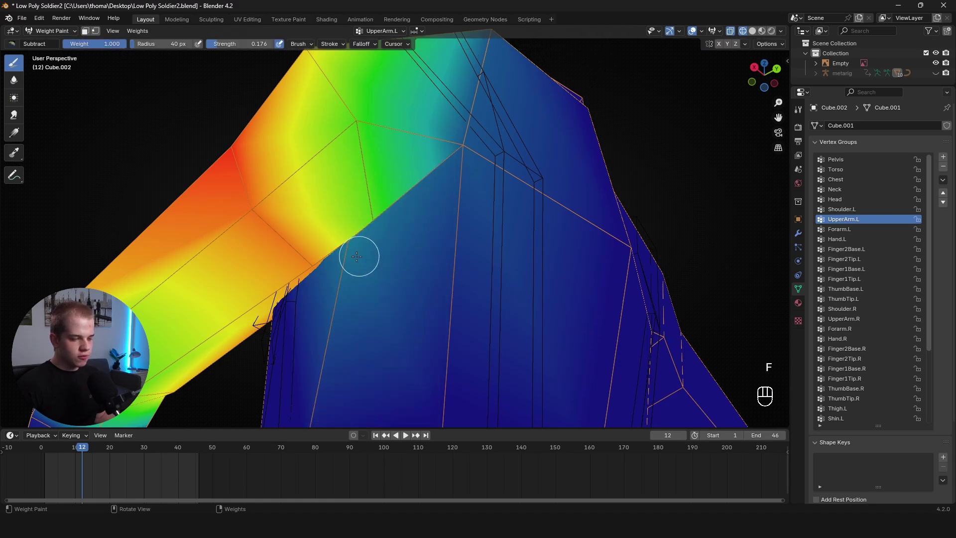
# Check the armpit in solid shading and subtract more UpperArm.L weight there in wireframe shading.
pyautogui.moveTo(359, 255); pyautogui.dragTo(391, 255, button='middle')
pyautogui.press('z')
pyautogui.scroll(-4, 471, 257)
pyautogui.keyDown('shift'); pyautogui.moveTo(472, 257); pyautogui.dragTo(448, 196, button='middle'); pyautogui.keyUp('shift')
pyautogui.scroll(3, 463, 219)
pyautogui.press('z')
pyautogui.click(363, 188)
pyautogui.moveTo(363, 188)
pyautogui.mouseDown(button='middle')
pyautogui.moveTo(480, 156)
pyautogui.moveTo(535, 210)
pyautogui.moveTo(432, 193)
pyautogui.mouseUp(button='middle')
# Scrub the animation back to frame 6 and examine the UpperArm.L weights from the front of the shirt.
pyautogui.scroll(-2, 432, 193)
pyautogui.moveTo(80, 450)
pyautogui.mouseDown()
pyautogui.moveTo(38, 453)
pyautogui.moveTo(64, 451)
pyautogui.mouseUp()
pyautogui.moveTo(259, 333); pyautogui.dragTo(328, 364, button='middle')
pyautogui.scroll(-2, 186, 333)
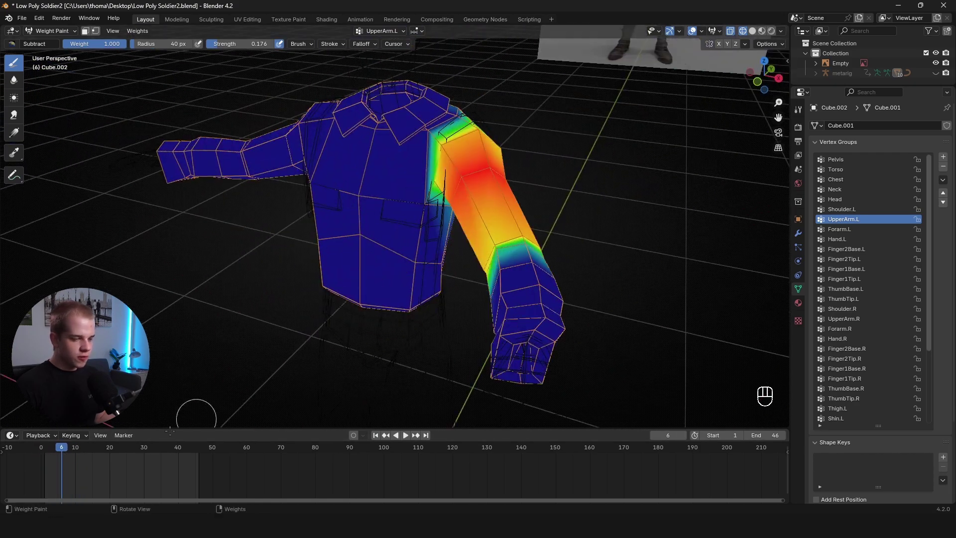
# Go to frame 9, hide the overlays and examine how the shirt deforms around the left shoulder.
pyautogui.click(72, 449)
pyautogui.hotkey('alt', 'z')
pyautogui.hotkey('shift', 'alt', 'z')
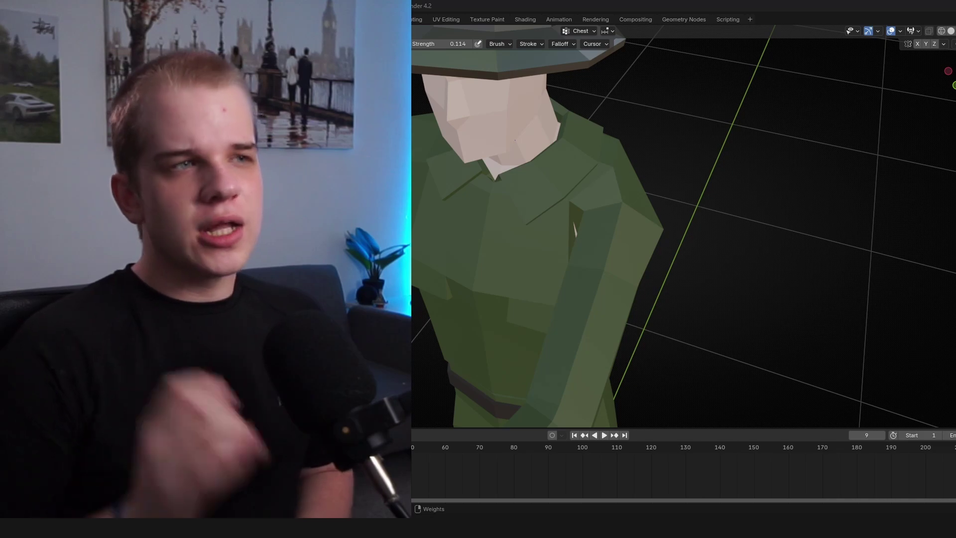
pyautogui.keyDown('shift'); pyautogui.moveTo(616, 142); pyautogui.dragTo(775, 135, button='middle'); pyautogui.keyUp('shift')
pyautogui.moveTo(781, 220); pyautogui.dragTo(429, 378, button='middle')
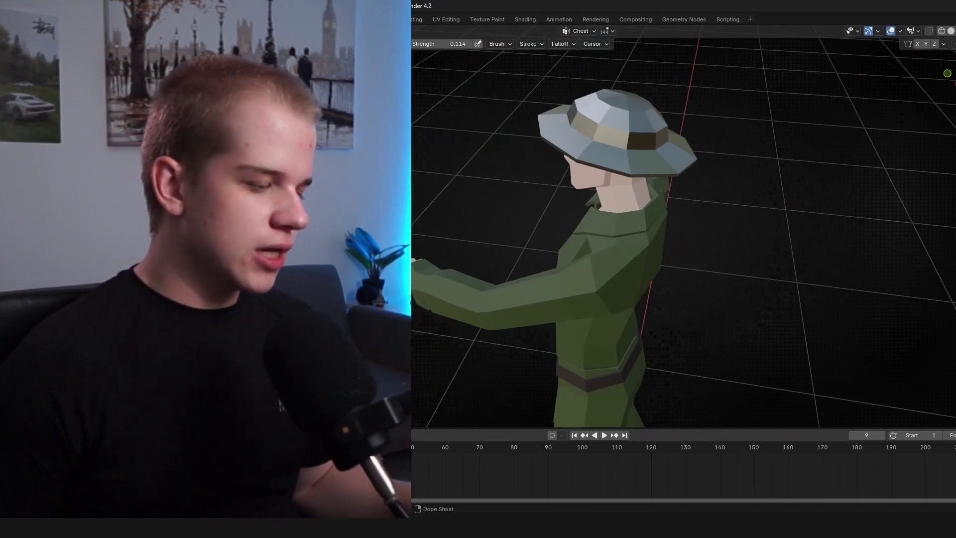
# Play the arm test animation and examine where skin pokes through the shirt at the left armpit.
pyautogui.press('space')
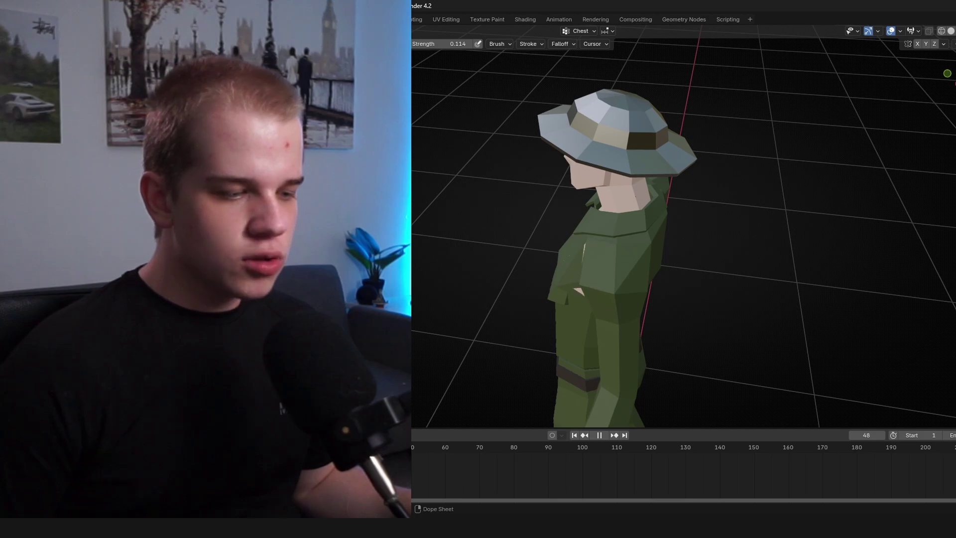
pyautogui.press('space')
pyautogui.moveTo(418, 279); pyautogui.dragTo(440, 226, button='middle')
pyautogui.keyDown('shift'); pyautogui.moveTo(493, 289); pyautogui.dragTo(608, 250, button='middle'); pyautogui.keyUp('shift')
pyautogui.scroll(3, 608, 249)
pyautogui.moveTo(656, 166); pyautogui.dragTo(587, 219, button='middle')
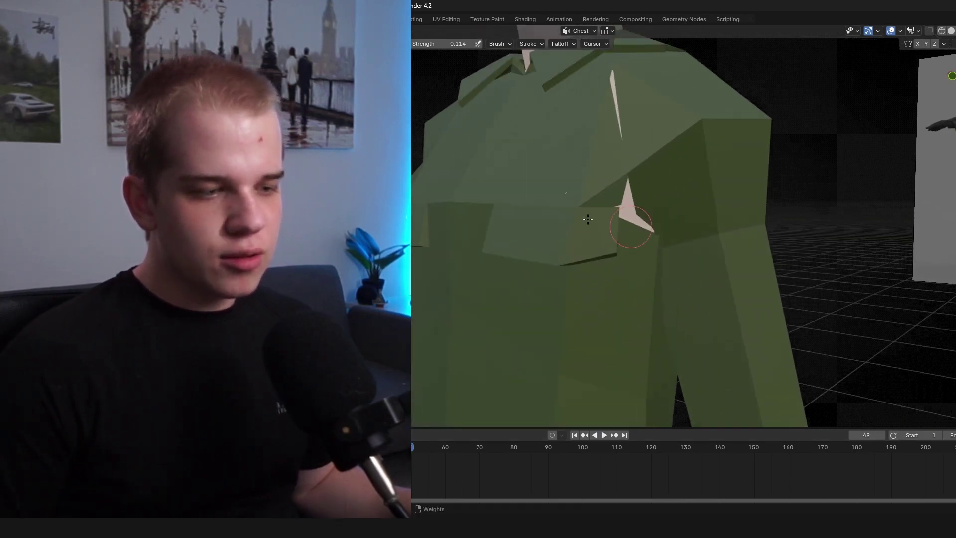
# Switch to solid shading and leave Weight Paint mode.
pyautogui.press('z')
pyautogui.press('z')
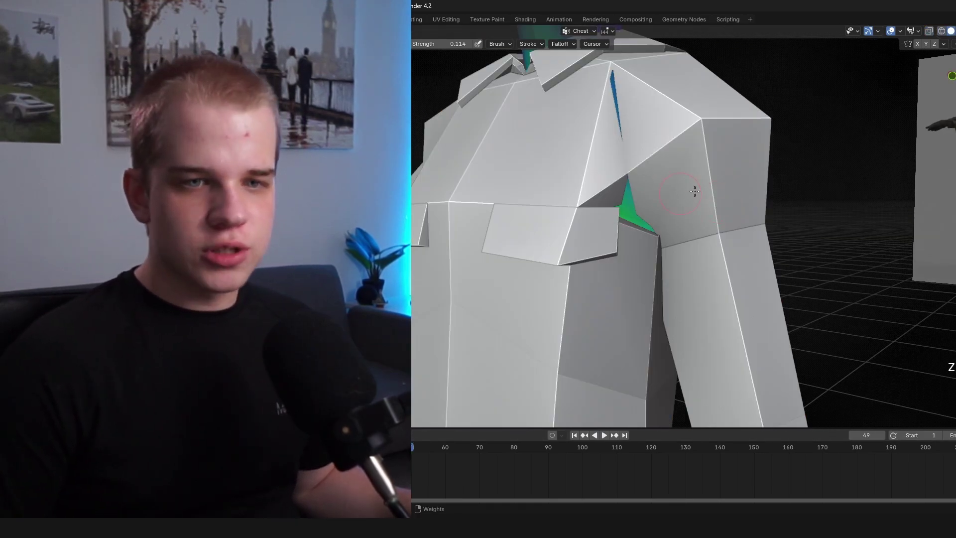
pyautogui.hotkey('ctrl', 'Tab')
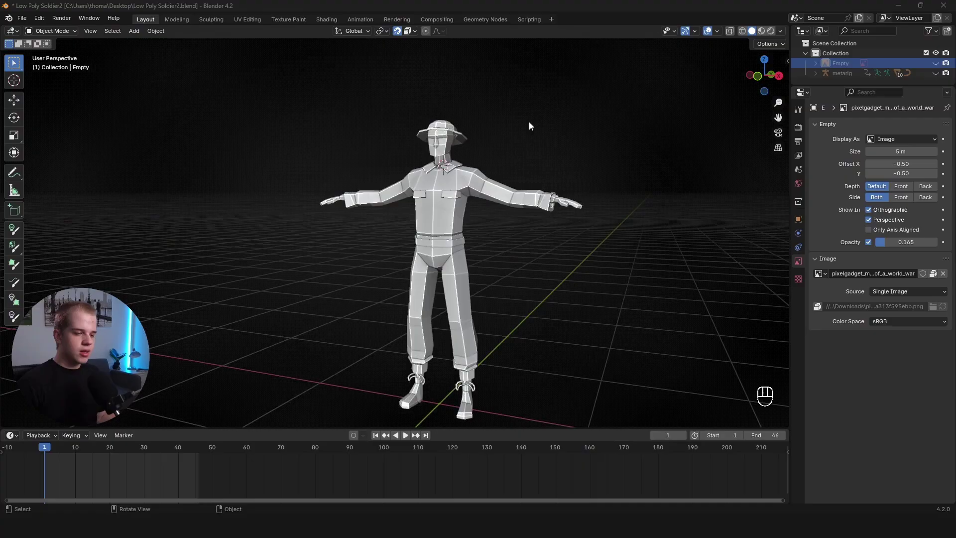
# Select all of the soldier's body, clothing and accessory objects in Object Mode and duplicate them in place.
pyautogui.moveTo(529, 126); pyautogui.dragTo(512, 191, button='middle')
pyautogui.keyDown('shift'); pyautogui.moveTo(513, 192); pyautogui.dragTo(506, 125, button='middle'); pyautogui.keyUp('shift')
pyautogui.scroll(3, 507, 125)
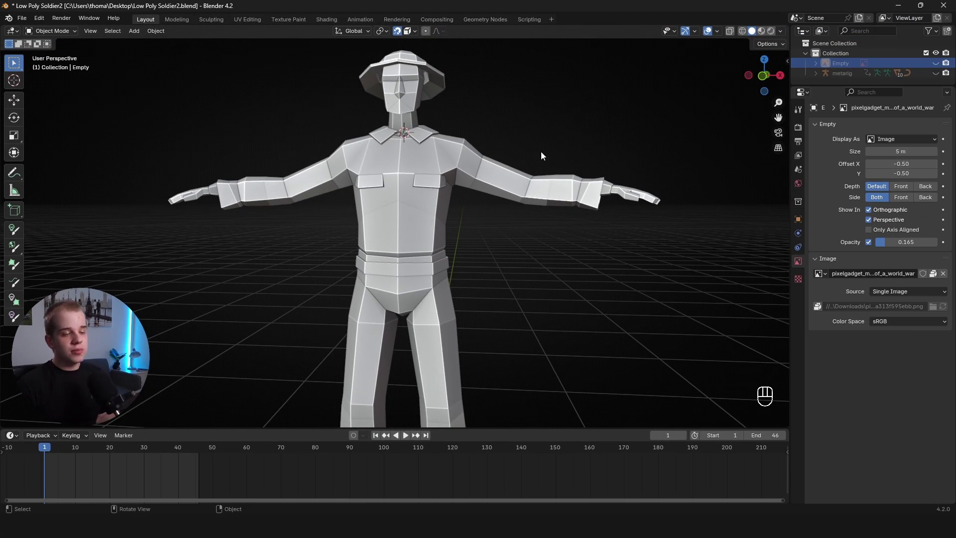
pyautogui.hotkey('ctrl', 'Tab')
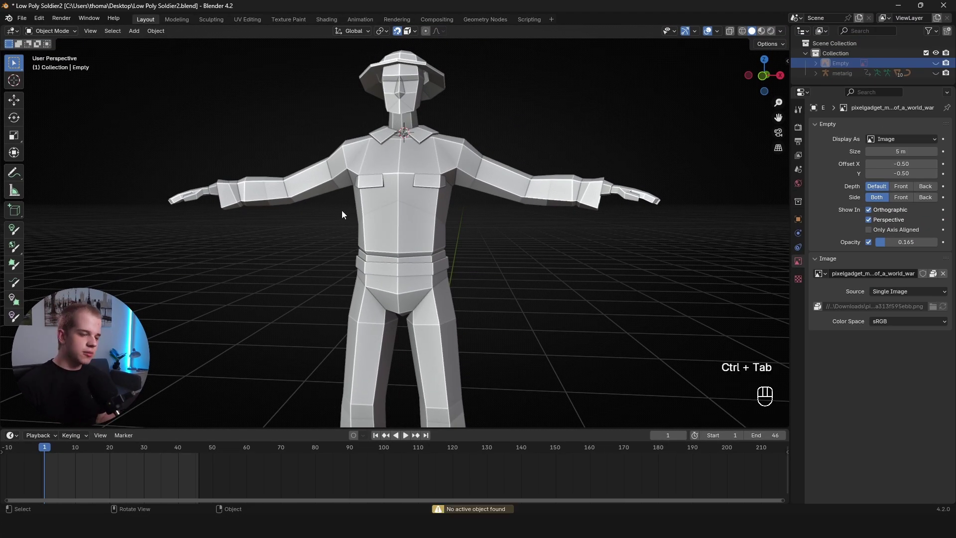
pyautogui.scroll(-3, 341, 210)
pyautogui.moveTo(321, 157); pyautogui.dragTo(515, 345)
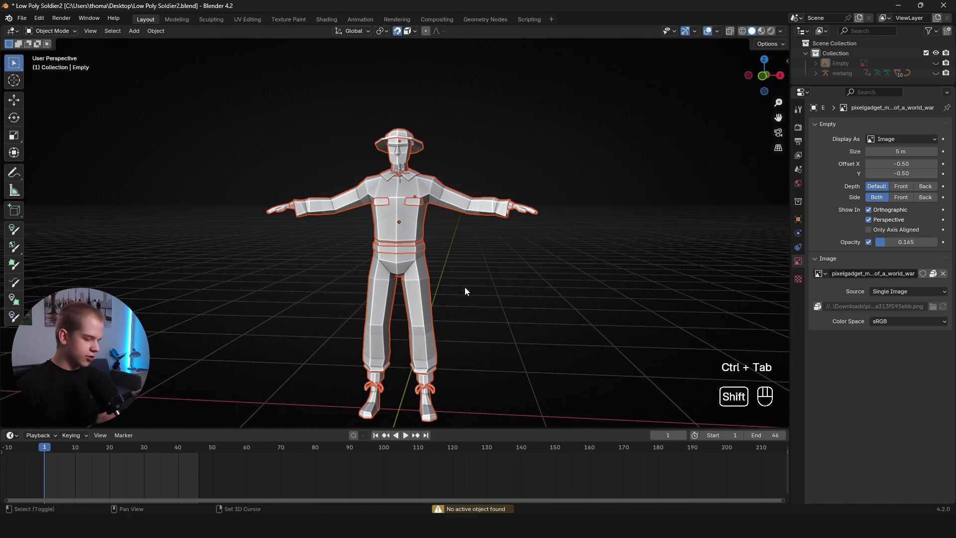
pyautogui.hotkey('shift', 'd')
pyautogui.rightClick(558, 266)
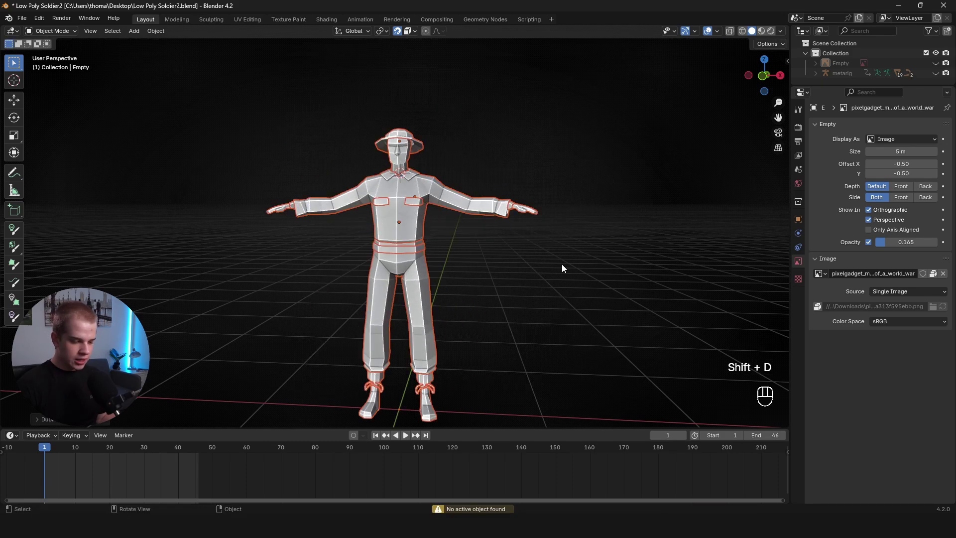
# Move the duplicated objects into a new collection named Backup and exclude that collection from the view layer.
pyautogui.press('m')
pyautogui.click(532, 263)
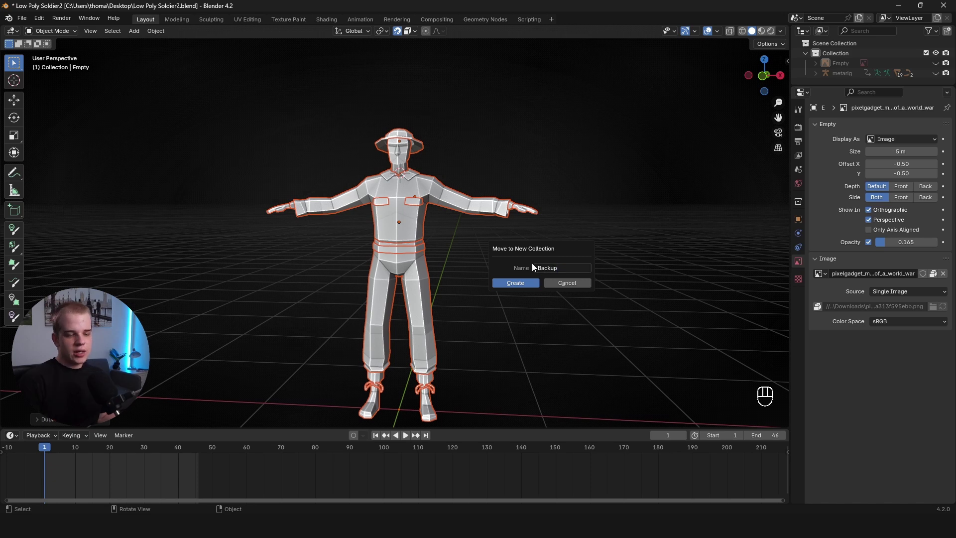
pyautogui.click(515, 283)
pyautogui.moveTo(829, 85); pyautogui.dragTo(856, 186)
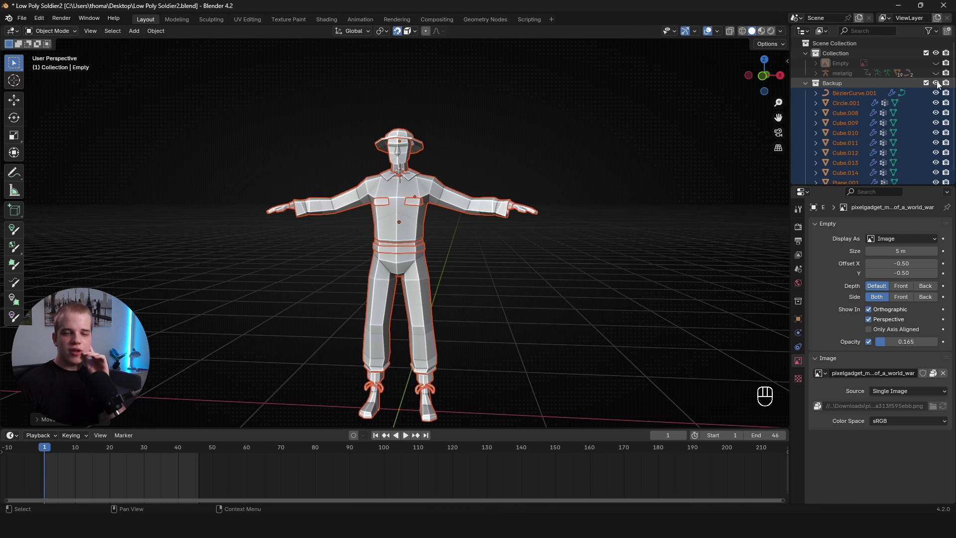
pyautogui.click(926, 82)
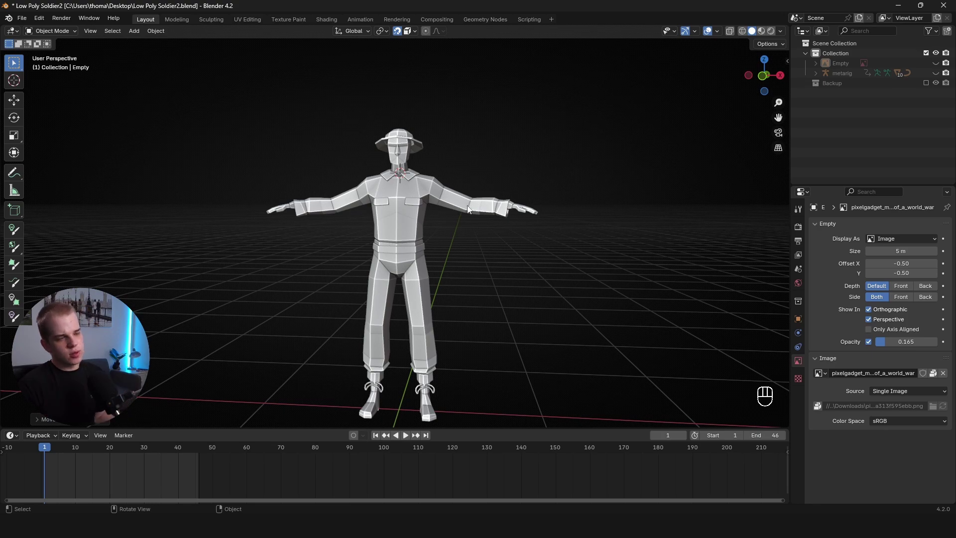
# Save the project as a new file named Low Poly Soldier2 Backup.blend on the Desktop.
pyautogui.moveTo(569, 163); pyautogui.dragTo(566, 195, button='middle')
pyautogui.click(22, 18)
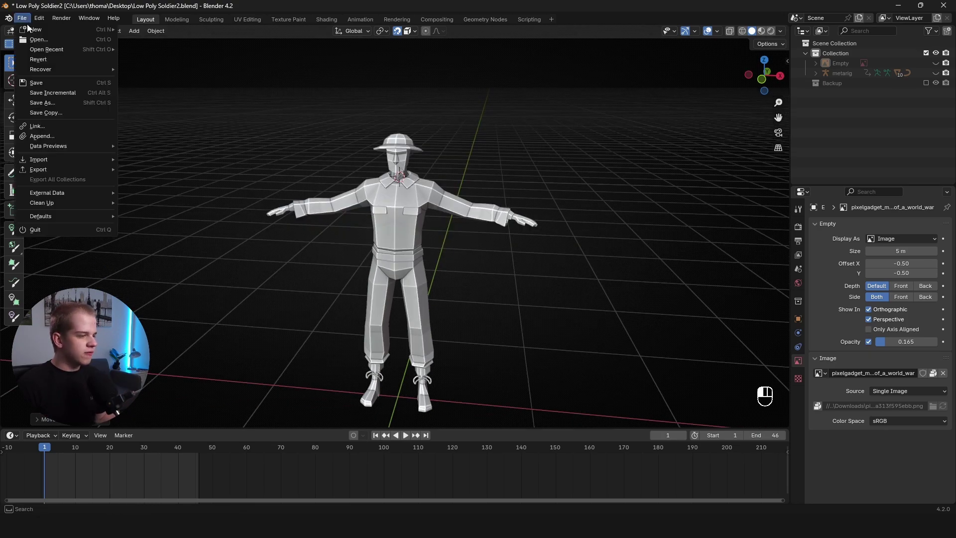
pyautogui.click(55, 101)
pyautogui.click(450, 476)
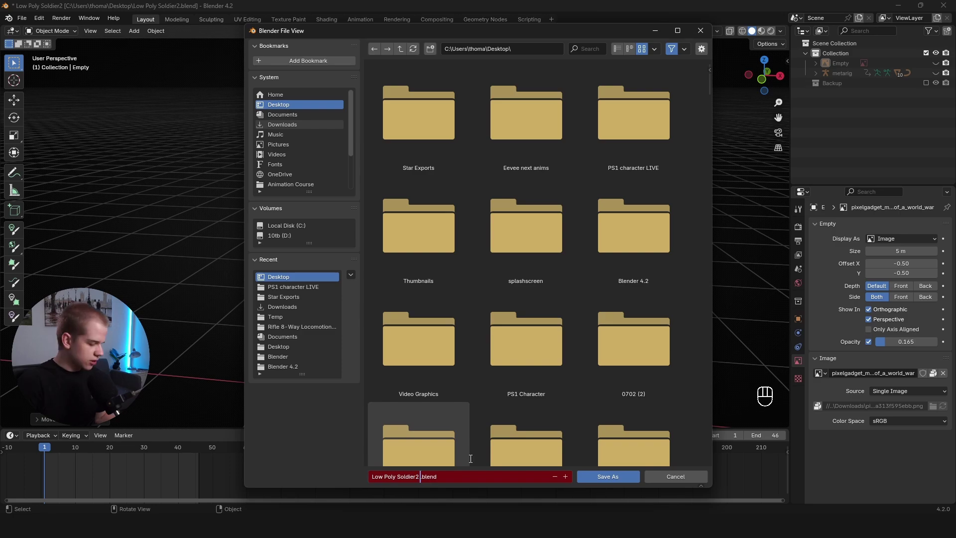
pyautogui.write('B')
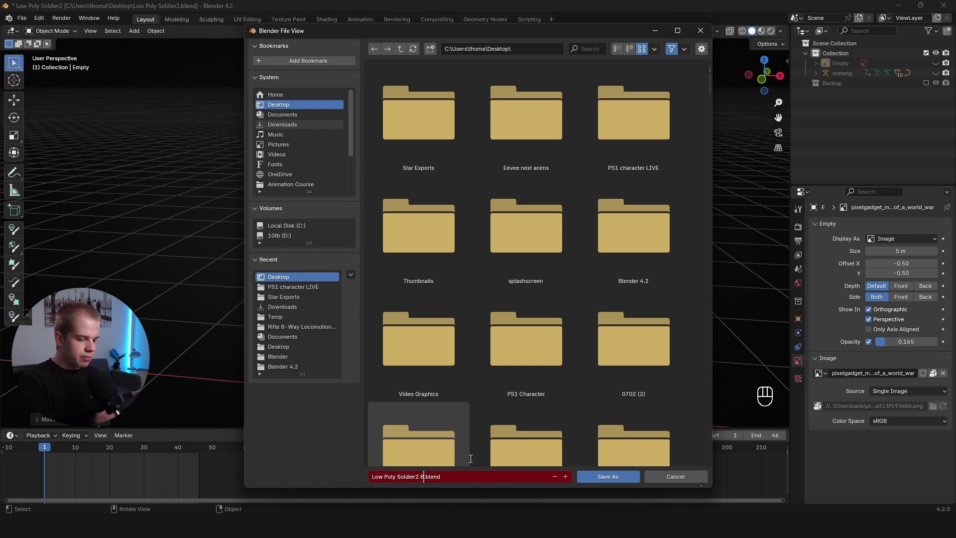
pyautogui.write('ackup')
pyautogui.press('Return')
# Select the soldier's body mesh and check how it sits under the clothing in wireframe shading.
pyautogui.scroll(2, 455, 178)
pyautogui.keyDown('shift'); pyautogui.moveTo(455, 177); pyautogui.dragTo(452, 213, button='middle'); pyautogui.keyUp('shift')
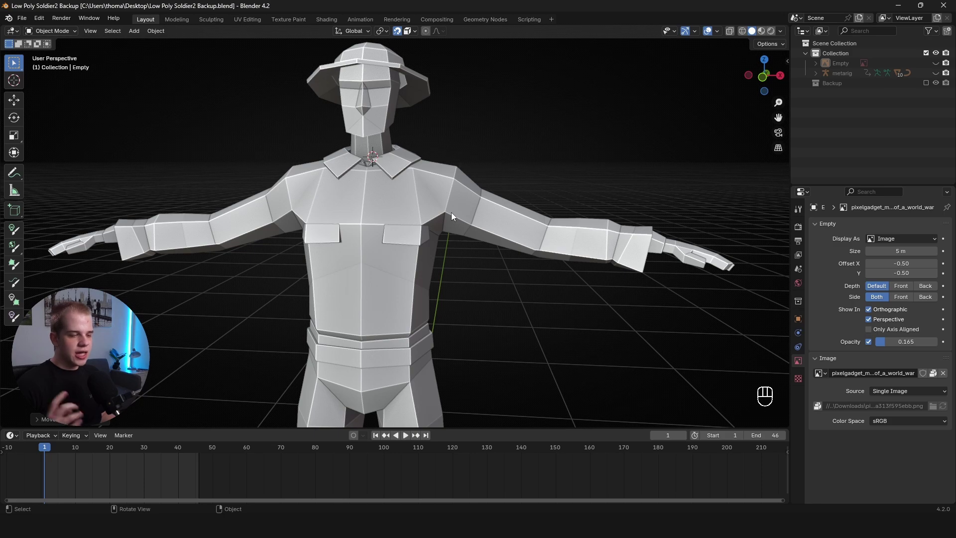
pyautogui.moveTo(419, 192)
pyautogui.mouseDown(button='middle')
pyautogui.moveTo(470, 205)
pyautogui.moveTo(432, 185)
pyautogui.mouseUp(button='middle')
pyautogui.click(432, 185)
pyautogui.moveTo(487, 220); pyautogui.dragTo(451, 84, button='middle')
pyautogui.press('z')
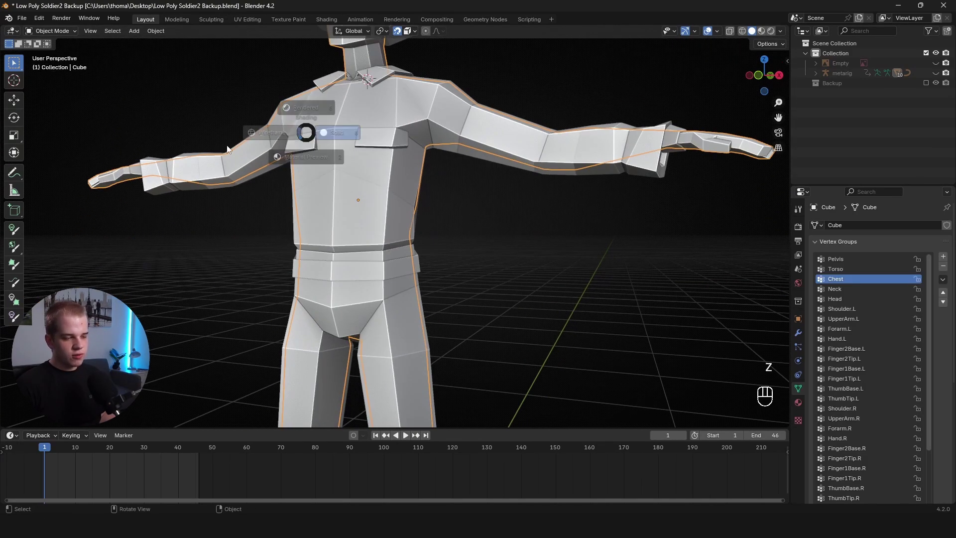
pyautogui.press('z')
# Circle the soldier's legs with a freehand annotation in the front view.
pyautogui.scroll(-2, 597, 209)
pyautogui.moveTo(597, 213); pyautogui.dragTo(452, 179, button='middle')
pyautogui.scroll(-3, 452, 180)
pyautogui.keyDown('shift'); pyautogui.moveTo(479, 95); pyautogui.dragTo(438, 88, button='middle'); pyautogui.keyUp('shift')
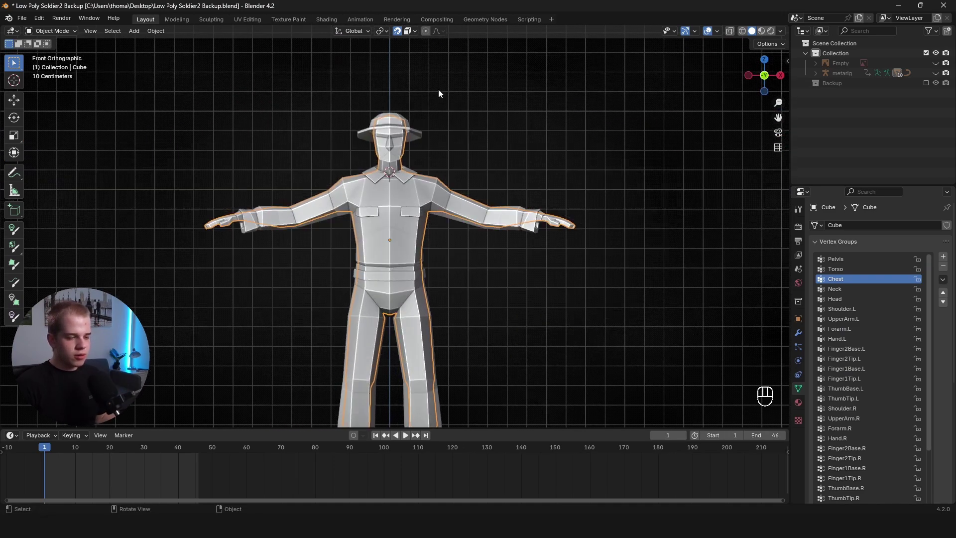
pyautogui.scroll(-3, 438, 88)
pyautogui.scroll(4, 551, 188)
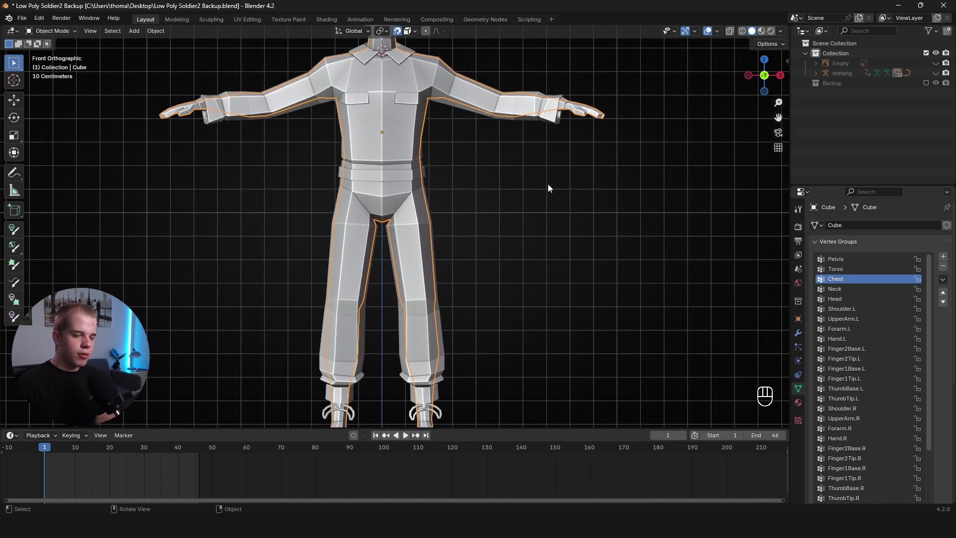
pyautogui.scroll(-1, 501, 239)
pyautogui.moveTo(493, 305)
pyautogui.keyDown('shift'); pyautogui.mouseDown(button='middle')
pyautogui.moveTo(465, 201)
pyautogui.moveTo(482, 226)
pyautogui.moveTo(483, 283)
pyautogui.mouseUp(button='middle'); pyautogui.keyUp('shift')
pyautogui.press('d')
pyautogui.moveTo(407, 165)
pyautogui.mouseDown()
pyautogui.moveTo(285, 251)
pyautogui.moveTo(324, 214)
pyautogui.mouseUp()
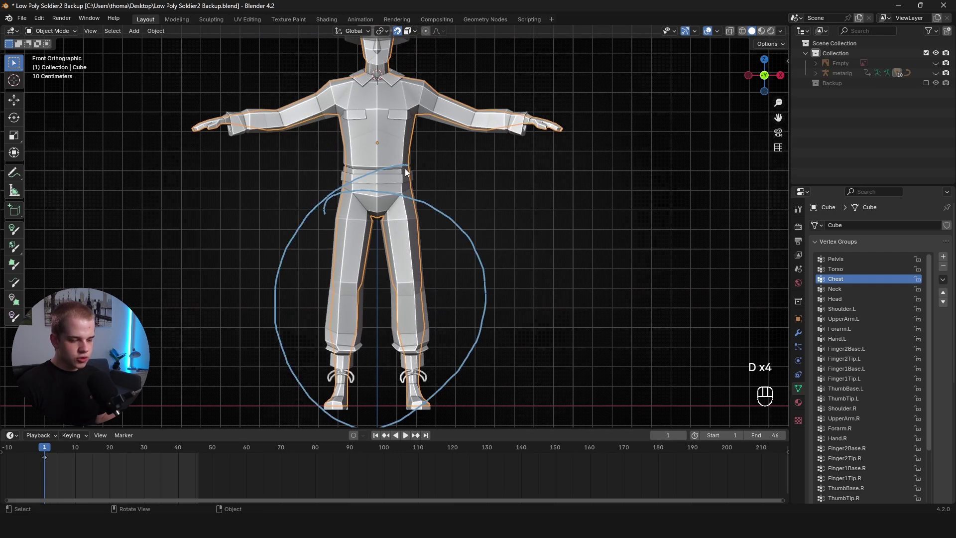
# Circle the torso, left arm, head and left hand with freehand annotations, and clear all annotations.
pyautogui.moveTo(405, 173)
pyautogui.keyDown('shift'); pyautogui.mouseDown(button='middle')
pyautogui.moveTo(416, 231)
pyautogui.moveTo(404, 329)
pyautogui.mouseUp(button='middle'); pyautogui.keyUp('shift')
pyautogui.scroll(2, 405, 330)
pyautogui.press('d')
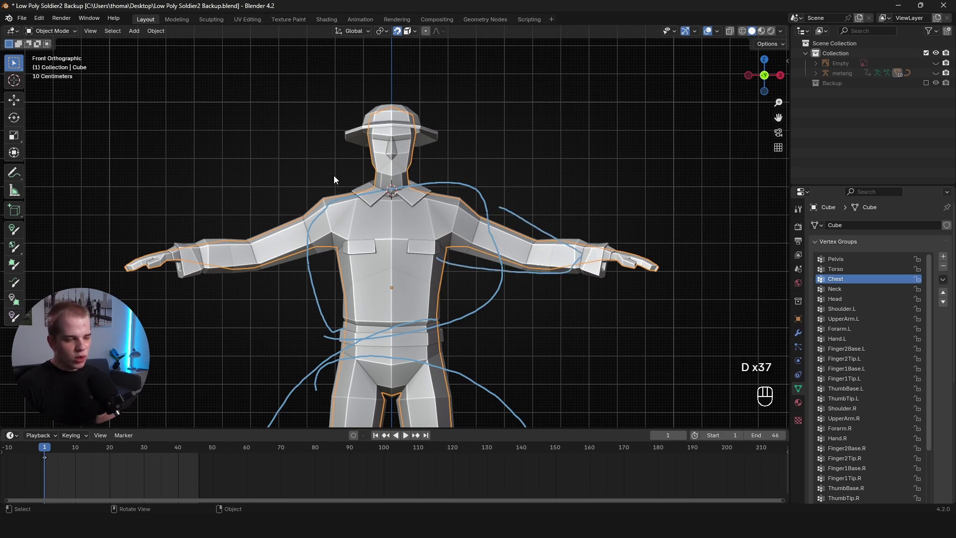
pyautogui.moveTo(343, 107); pyautogui.dragTo(381, 81)
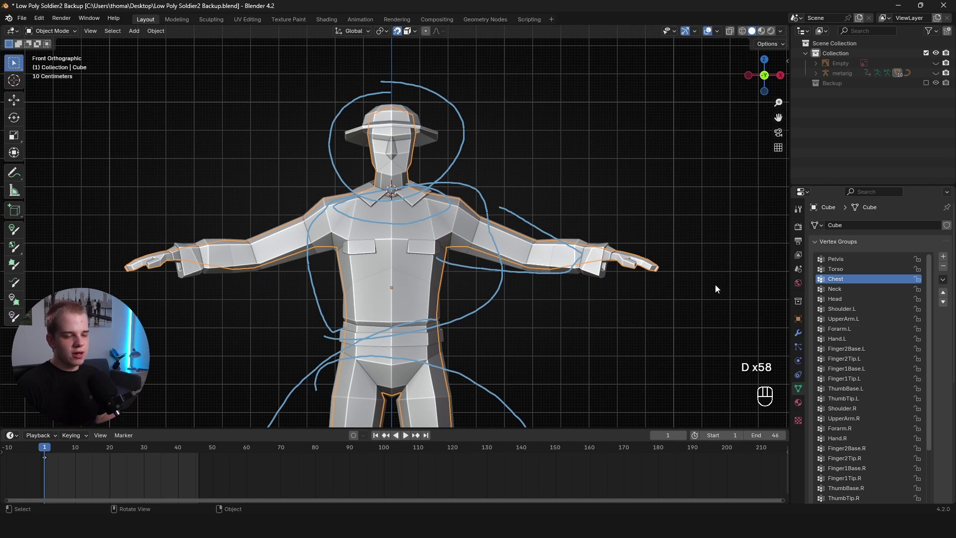
pyautogui.press('n')
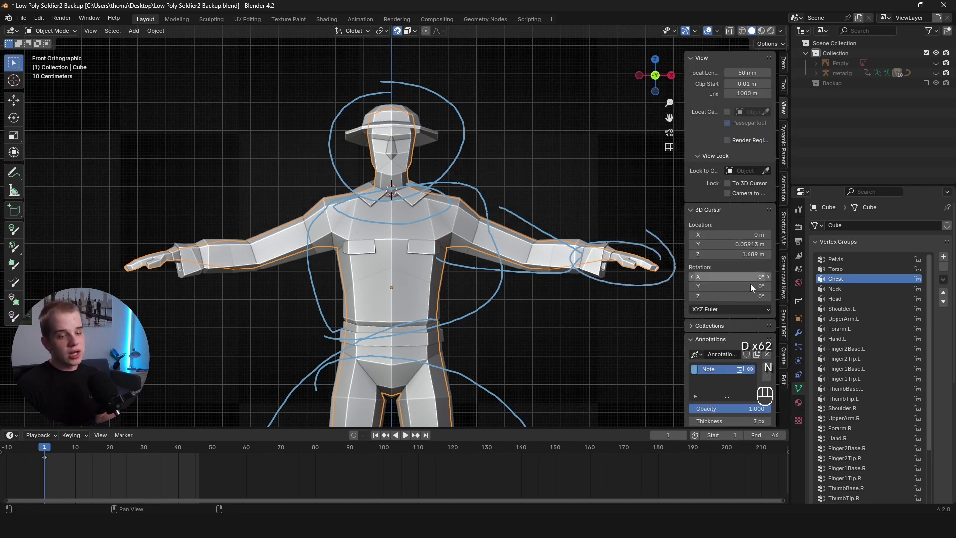
pyautogui.hotkey('alt', 'a')
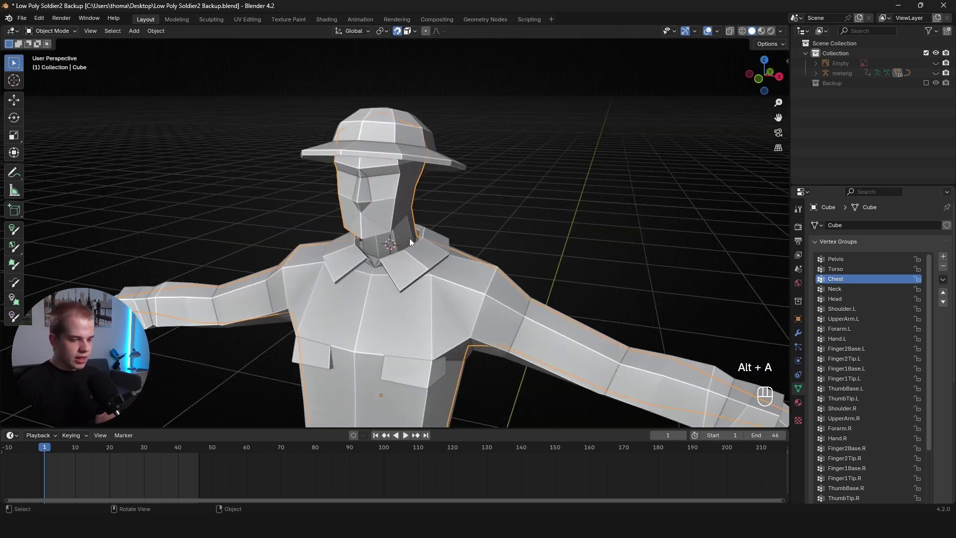
# In Edit Mode with wireframe shading, box-select the body's torso and leg vertices below the chest from the front.
pyautogui.scroll(-3, 449, 207)
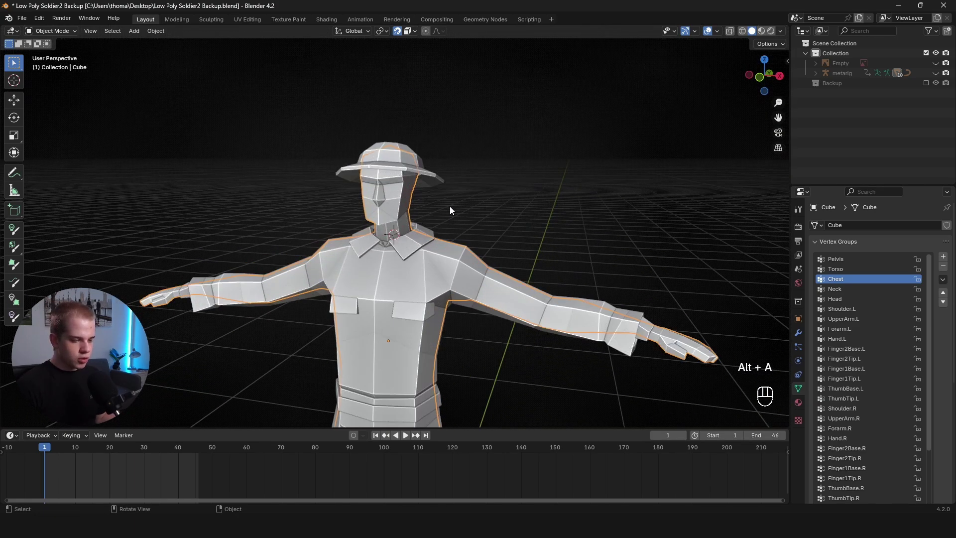
pyautogui.press('Tab')
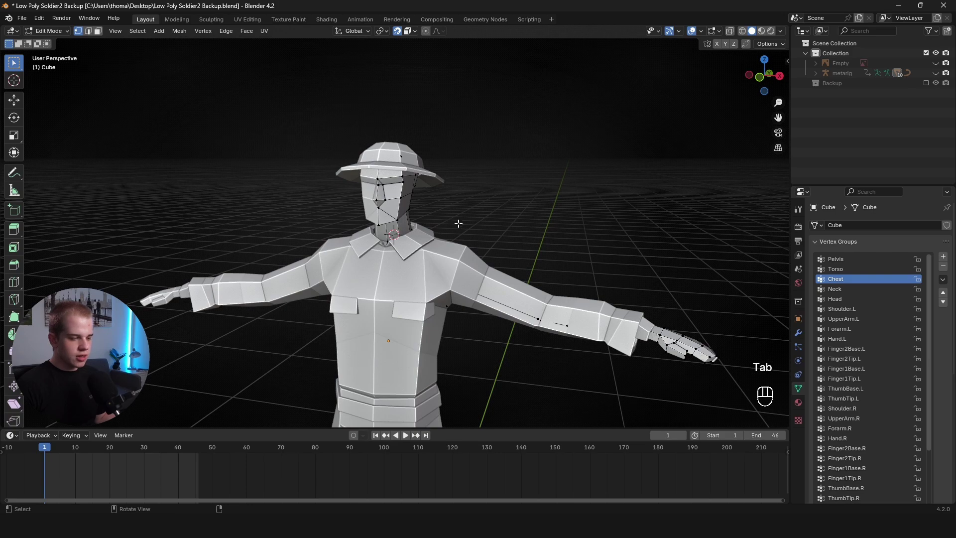
pyautogui.press('z')
pyautogui.click(390, 219)
pyautogui.press('KP_1')
pyautogui.moveTo(290, 398)
pyautogui.mouseDown()
pyautogui.moveTo(431, 253)
pyautogui.moveTo(442, 145)
pyautogui.moveTo(438, 153)
pyautogui.mouseUp()
pyautogui.scroll(5, 438, 153)
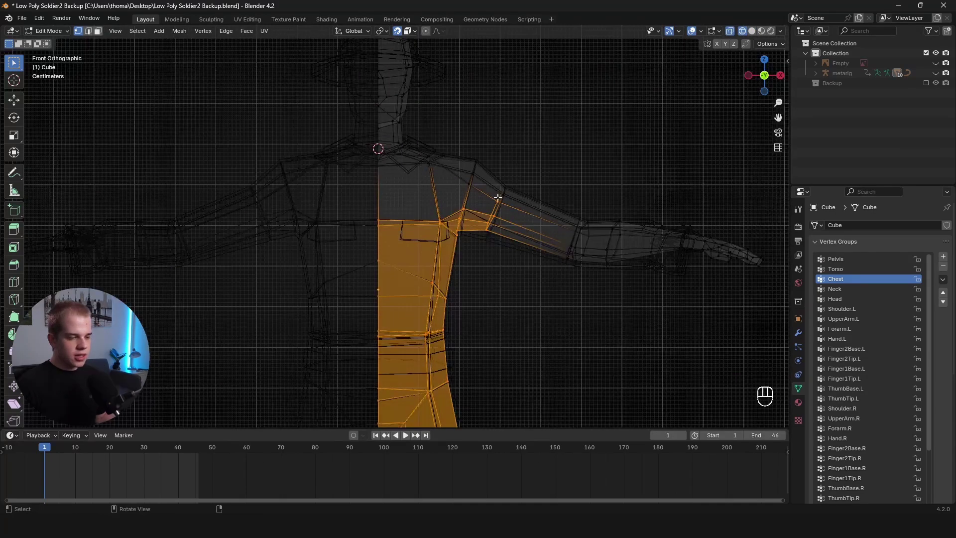
# Add the vertices around the left shoulder and start of the upper arm to the selection with an enlarged Circle Select.
pyautogui.scroll(2, 418, 156)
pyautogui.press('c')
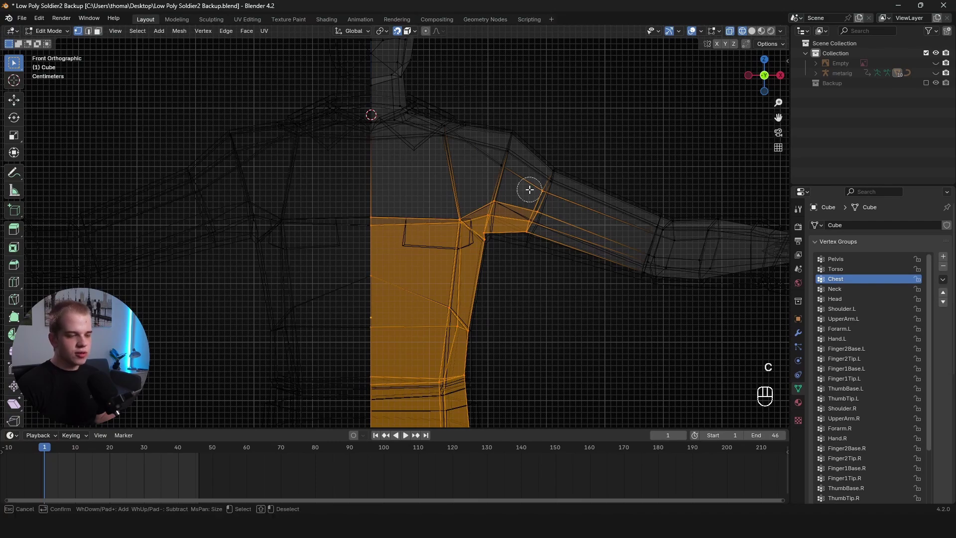
pyautogui.scroll(-5, 546, 186)
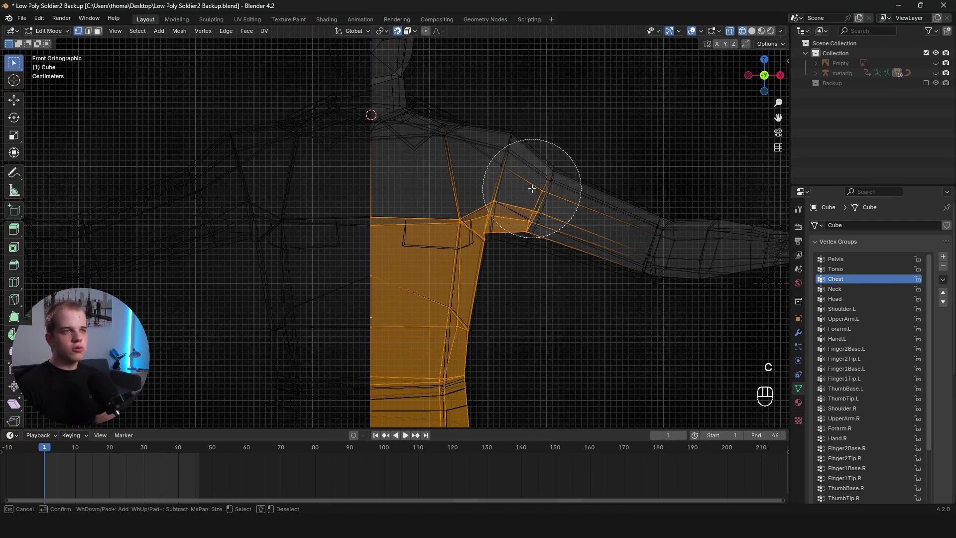
pyautogui.moveTo(532, 147)
pyautogui.mouseDown()
pyautogui.moveTo(504, 258)
pyautogui.moveTo(521, 203)
pyautogui.mouseUp()
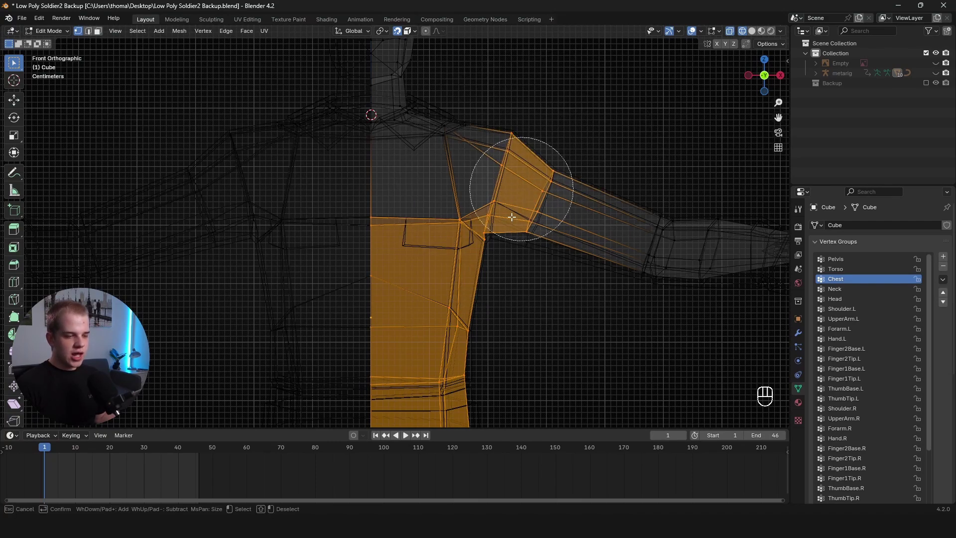
pyautogui.rightClick(520, 202)
# Mark the collar line around the base of the neck with an annotation and remove it.
pyautogui.moveTo(521, 202)
pyautogui.mouseDown(button='middle')
pyautogui.moveTo(502, 241)
pyautogui.moveTo(509, 204)
pyautogui.moveTo(461, 207)
pyautogui.moveTo(295, 182)
pyautogui.mouseUp(button='middle')
pyautogui.press('d')
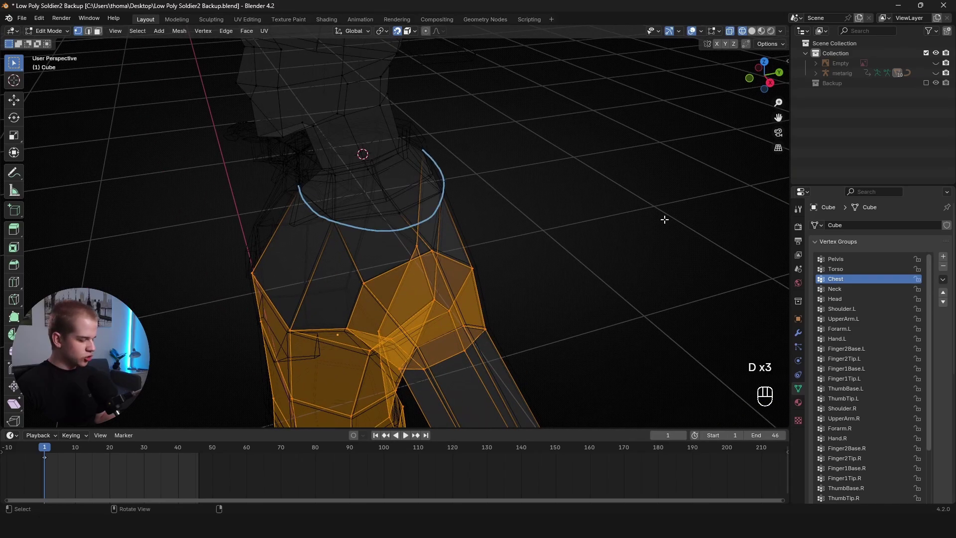
pyautogui.press('n')
pyautogui.press('n')
pyautogui.moveTo(531, 228); pyautogui.dragTo(554, 188, button='middle')
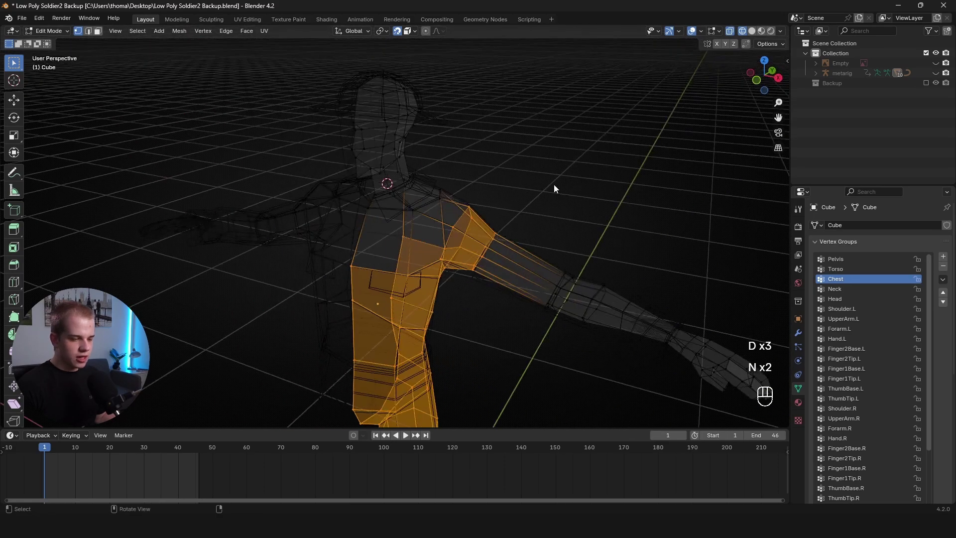
# Add the vertices along the left upper arm, elbow and forearm to the selection from the front with Circle Select.
pyautogui.press('c')
pyautogui.moveTo(503, 222)
pyautogui.mouseDown()
pyautogui.moveTo(508, 252)
pyautogui.moveTo(563, 224)
pyautogui.mouseUp()
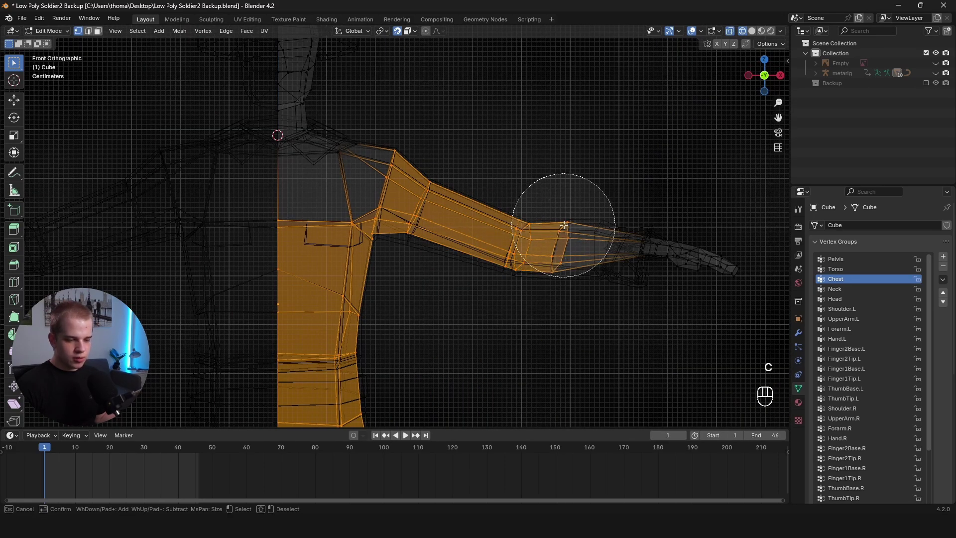
pyautogui.rightClick(572, 222)
pyautogui.moveTo(571, 222)
pyautogui.mouseDown(button='middle')
pyautogui.moveTo(606, 239)
pyautogui.moveTo(523, 185)
pyautogui.mouseUp(button='middle')
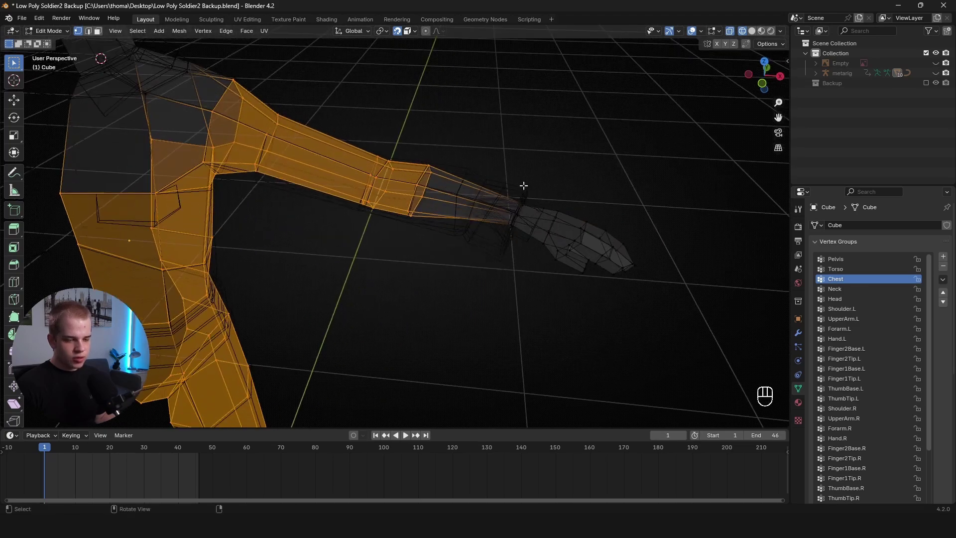
# Compare the selection with the clothed model, and delete the selected body vertices hidden under the clothing.
pyautogui.press('z')
pyautogui.click(567, 213)
pyautogui.scroll(-5, 401, 180)
pyautogui.keyDown('shift'); pyautogui.moveTo(401, 179); pyautogui.dragTo(473, 214, button='middle'); pyautogui.keyUp('shift')
pyautogui.press('z')
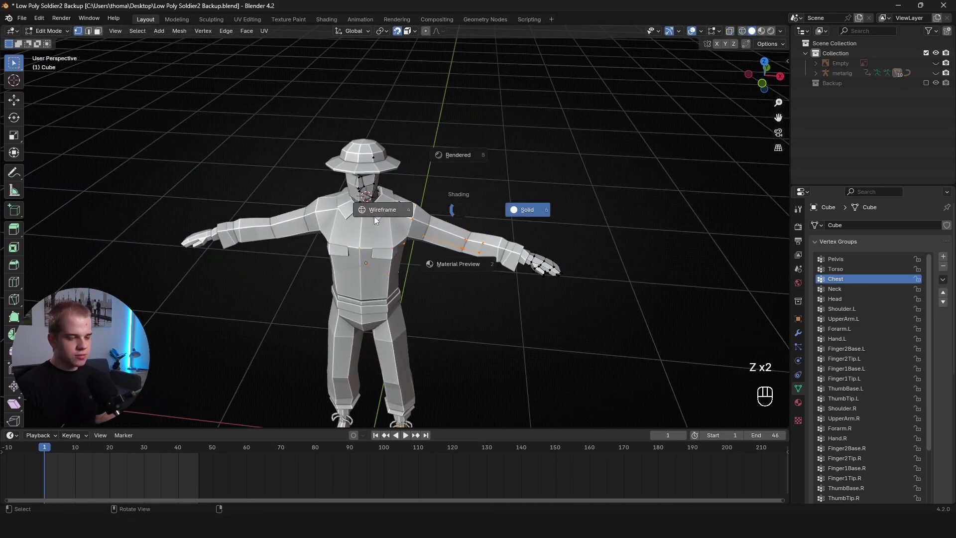
pyautogui.click(388, 205)
pyautogui.press('x')
pyautogui.click(391, 204)
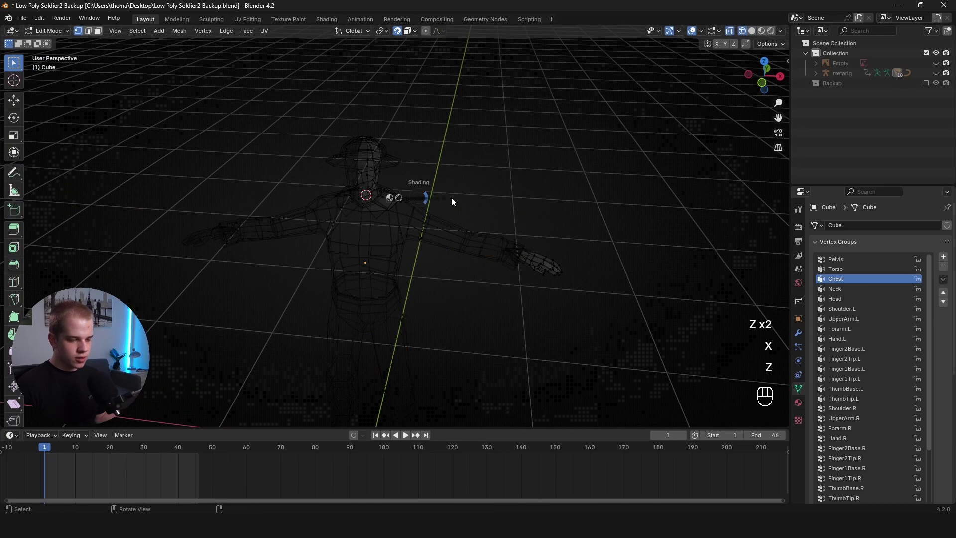
# Examine the remaining head, neck and left hand geometry against the clothing in different shading modes.
pyautogui.press('z')
pyautogui.press('a')
pyautogui.press('z')
pyautogui.moveTo(374, 217); pyautogui.dragTo(448, 217, button='middle')
pyautogui.press('z')
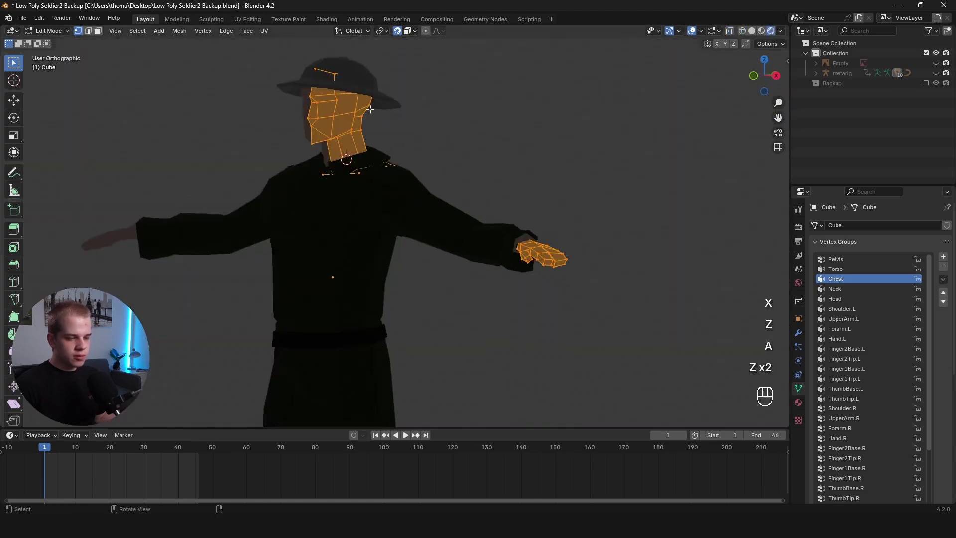
pyautogui.press('z')
pyautogui.moveTo(506, 215); pyautogui.dragTo(504, 254, button='middle')
pyautogui.scroll(4, 504, 254)
pyautogui.press('Tab')
pyautogui.hotkey('alt', 'a')
pyautogui.click(557, 242)
pyautogui.scroll(4, 481, 277)
pyautogui.press('Tab')
pyautogui.moveTo(612, 249)
pyautogui.keyDown('shift'); pyautogui.mouseDown(button='middle')
pyautogui.moveTo(481, 276)
pyautogui.moveTo(536, 264)
pyautogui.mouseUp(button='middle'); pyautogui.keyUp('shift')
pyautogui.press('z')
pyautogui.scroll(-3, 543, 262)
pyautogui.press('Tab')
pyautogui.press('z')
pyautogui.press('h')
pyautogui.click(545, 287)
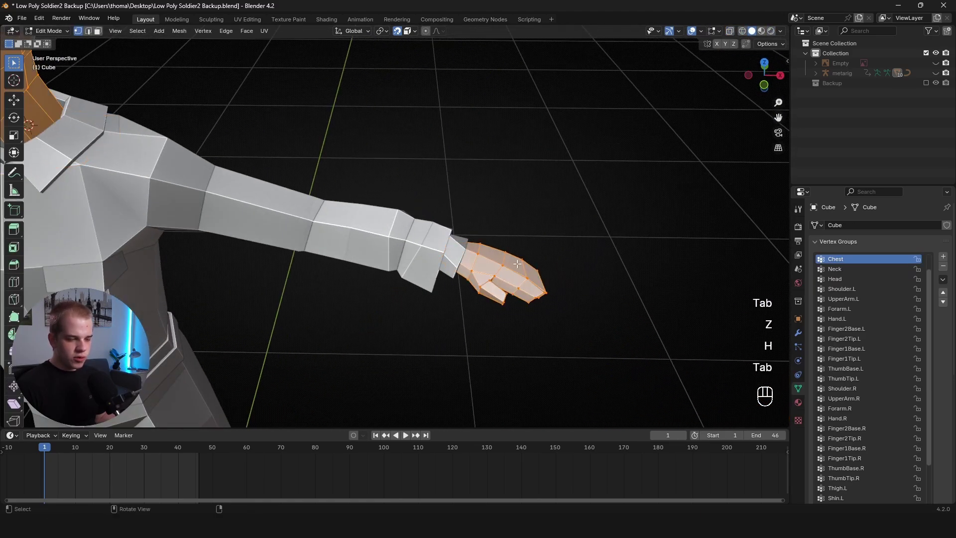
# Select the open edge loop at the left hand's wrist in vertex mode and check its position inside the sleeve.
pyautogui.press('Tab')
pyautogui.press('z')
pyautogui.hotkey('alt', 'a')
pyautogui.press('1')
pyautogui.keyDown('alt'); pyautogui.click(454, 282); pyautogui.keyUp('alt')
pyautogui.moveTo(565, 294); pyautogui.dragTo(401, 171, button='middle')
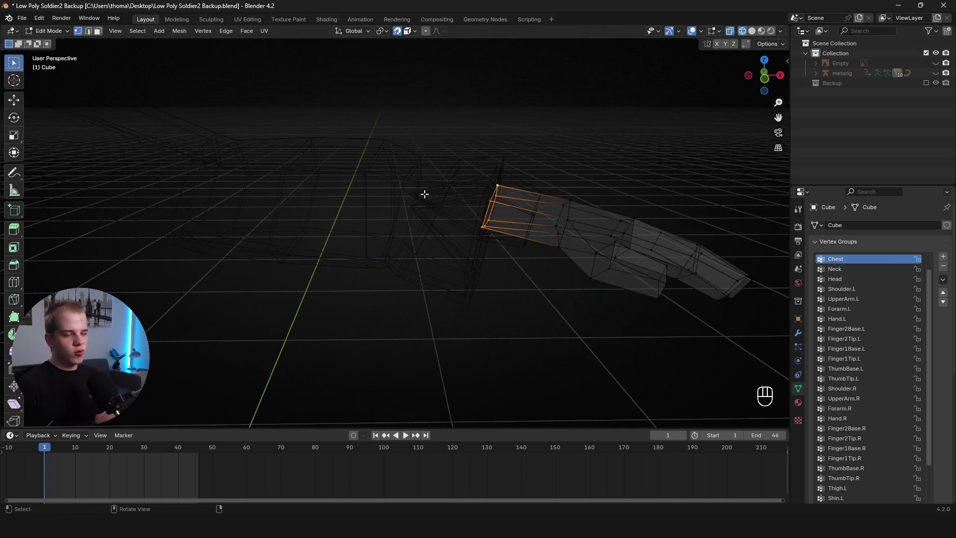
pyautogui.press('z')
pyautogui.press('z')
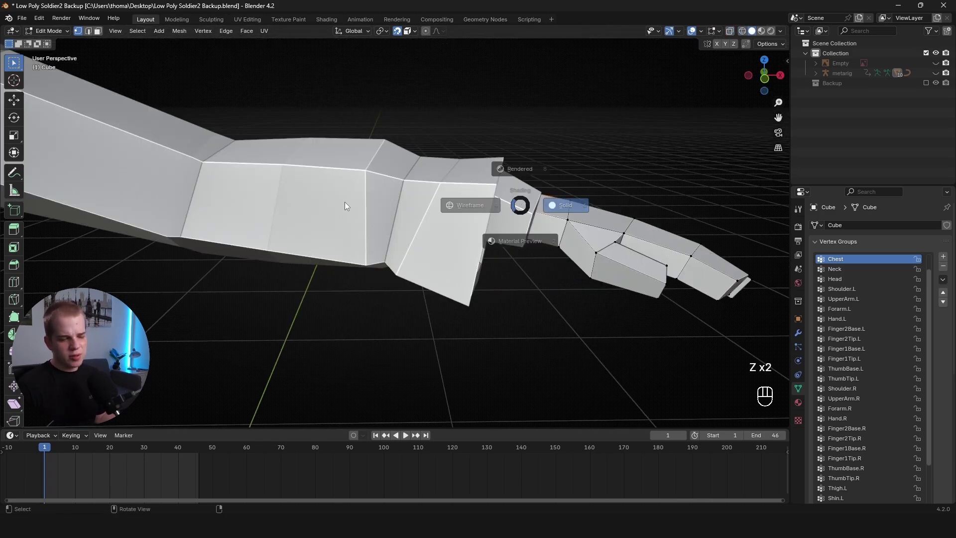
pyautogui.moveTo(515, 202)
pyautogui.keyDown('shift'); pyautogui.mouseDown(button='middle')
pyautogui.moveTo(519, 213)
pyautogui.moveTo(655, 251)
pyautogui.mouseUp(button='middle'); pyautogui.keyUp('shift')
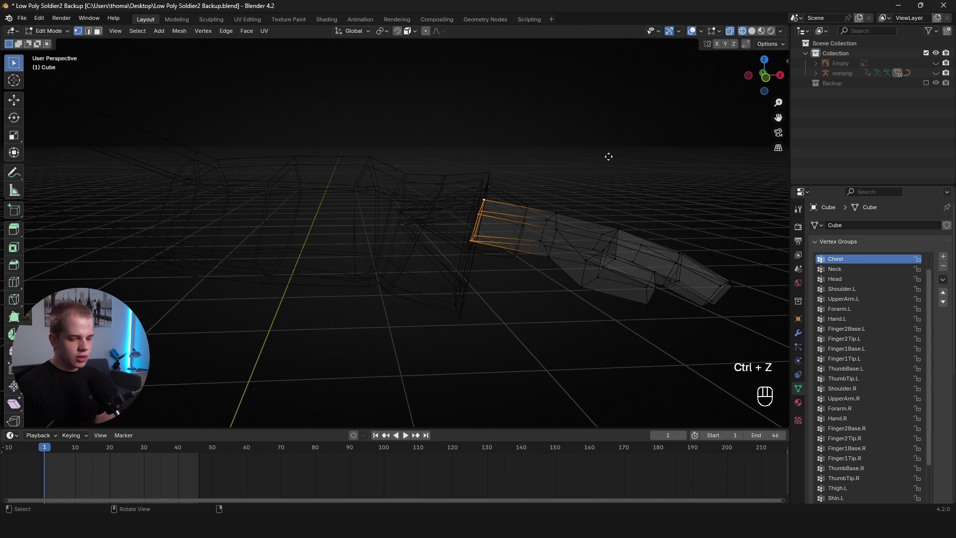
# Extrude the left wrist's edge loop into the sleeve, scale it to 0, and merge its vertices.
pyautogui.press('e')
pyautogui.click(521, 143)
pyautogui.press('s')
pyautogui.press('0')
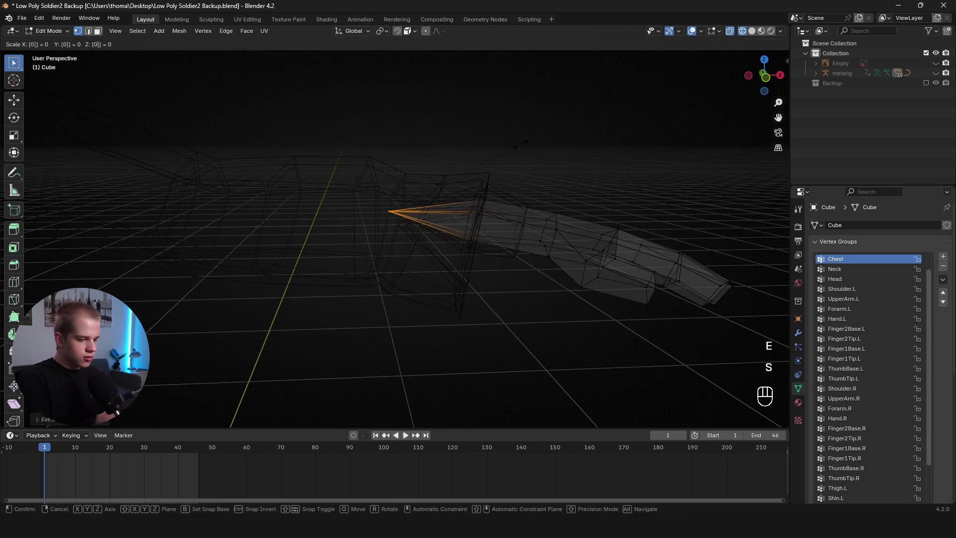
pyautogui.click(521, 144)
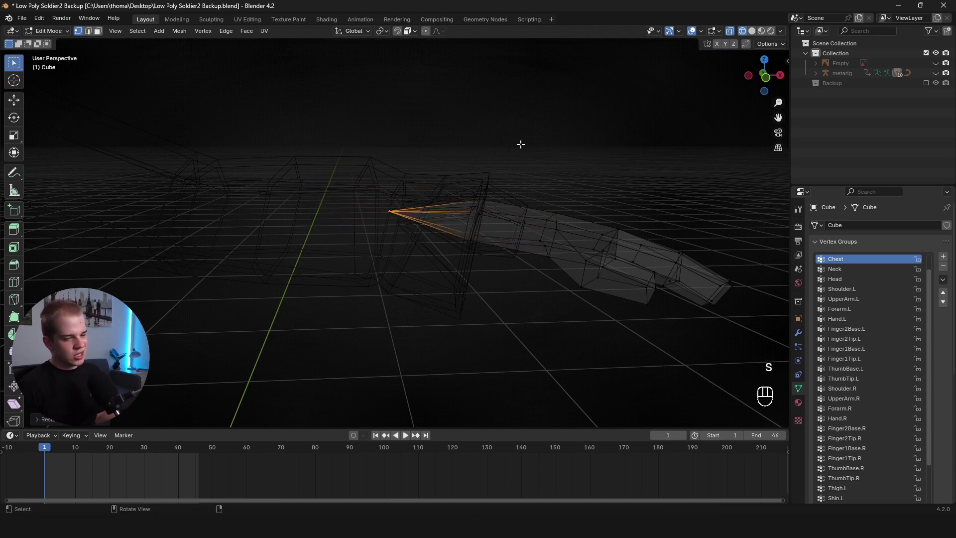
pyautogui.press('m')
pyautogui.click(522, 89)
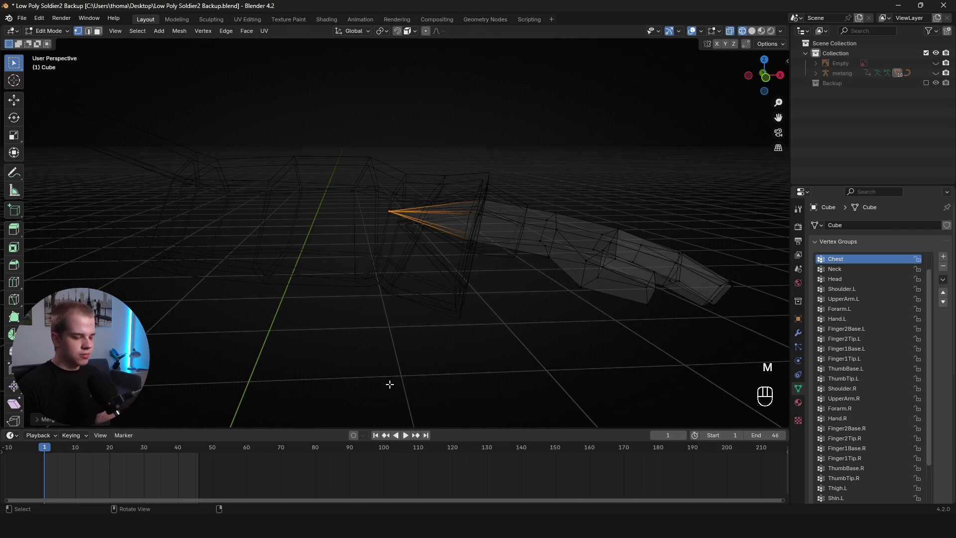
# Move the merged tip vertex of the left wrist so it sits inside the sleeve from both front and top.
pyautogui.moveTo(335, 174); pyautogui.dragTo(344, 198, button='middle')
pyautogui.scroll(2, 406, 230)
pyautogui.press('g')
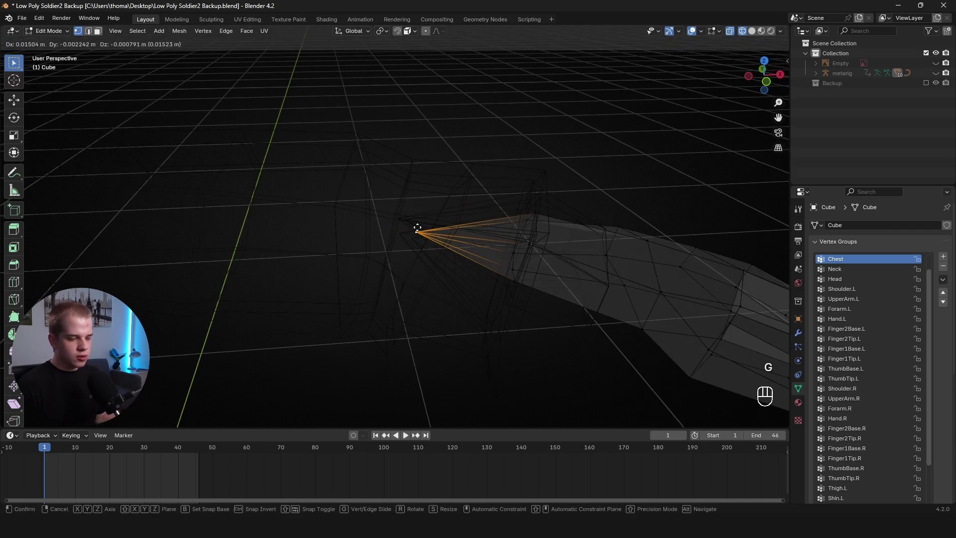
pyautogui.press('g')
pyautogui.click(451, 176)
pyautogui.press('Tab')
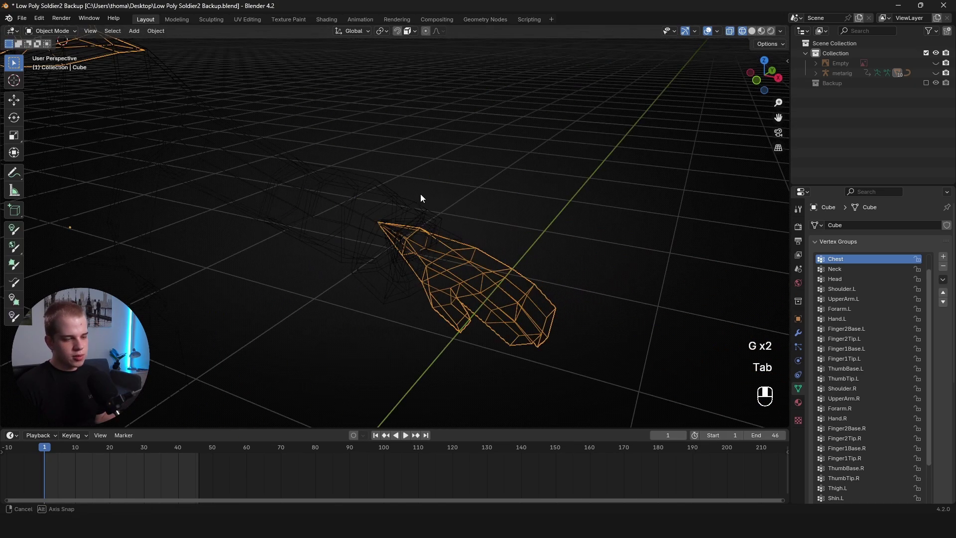
pyautogui.press('z')
pyautogui.press('z')
pyautogui.press('Tab')
pyautogui.press('g')
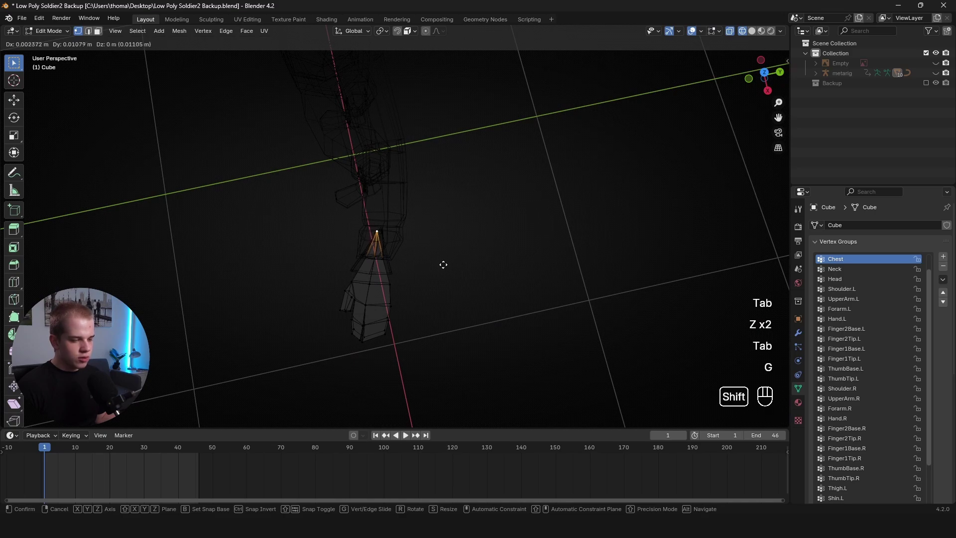
pyautogui.click(454, 264)
pyautogui.press('Tab')
# Examine the closed left wrist and the sleeve opening from several angles in solid and wireframe shading.
pyautogui.moveTo(457, 264)
pyautogui.mouseDown(button='middle')
pyautogui.moveTo(395, 169)
pyautogui.moveTo(403, 196)
pyautogui.moveTo(473, 174)
pyautogui.mouseUp(button='middle')
pyautogui.press('z')
pyautogui.scroll(-1, 363, 187)
pyautogui.press('z')
pyautogui.scroll(5, 443, 196)
pyautogui.press('g')
pyautogui.moveTo(448, 229)
pyautogui.mouseDown(button='middle')
pyautogui.moveTo(453, 239)
pyautogui.moveTo(560, 245)
pyautogui.moveTo(448, 254)
pyautogui.moveTo(503, 244)
pyautogui.moveTo(478, 269)
pyautogui.mouseUp(button='middle')
pyautogui.rightClick(449, 268)
pyautogui.scroll(-2, 449, 268)
pyautogui.scroll(-2, 448, 254)
pyautogui.hotkey('alt', 'a')
pyautogui.scroll(7, 517, 228)
pyautogui.scroll(-2, 522, 209)
pyautogui.moveTo(516, 229)
pyautogui.mouseDown(button='middle')
pyautogui.moveTo(522, 194)
pyautogui.moveTo(528, 273)
pyautogui.moveTo(516, 294)
pyautogui.moveTo(478, 194)
pyautogui.moveTo(399, 188)
pyautogui.moveTo(423, 214)
pyautogui.mouseUp(button='middle')
pyautogui.scroll(3, 529, 272)
pyautogui.press('z')
pyautogui.press('z')
pyautogui.scroll(-5, 400, 188)
pyautogui.scroll(5, 423, 214)
pyautogui.moveTo(424, 215)
pyautogui.mouseDown(button='middle')
pyautogui.moveTo(464, 219)
pyautogui.moveTo(458, 211)
pyautogui.moveTo(631, 186)
pyautogui.moveTo(402, 194)
pyautogui.mouseUp(button='middle')
pyautogui.scroll(-4, 631, 186)
pyautogui.scroll(-3, 402, 194)
# Select the shirt and show its modifier stack in an enlarged properties area.
pyautogui.press('z')
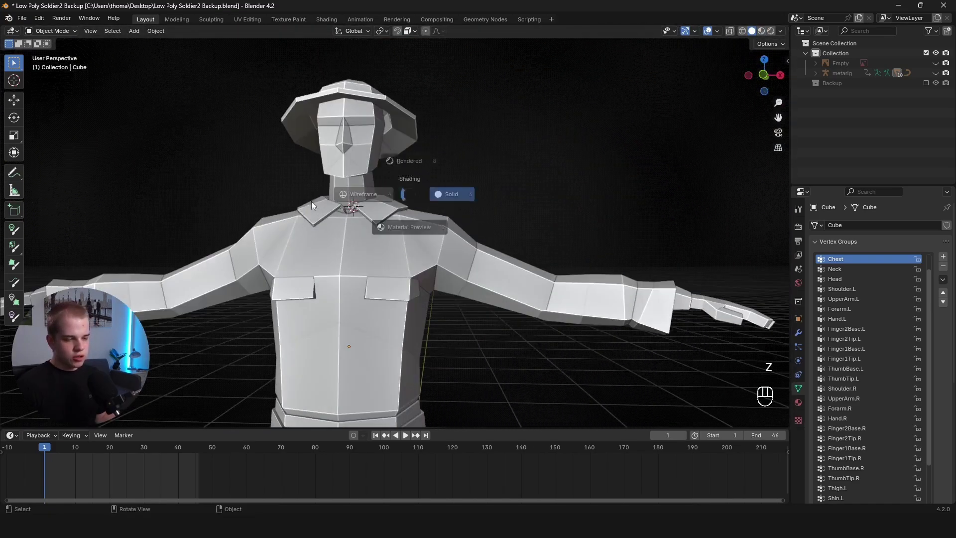
pyautogui.press('z')
pyautogui.scroll(-2, 496, 228)
pyautogui.keyDown('shift'); pyautogui.moveTo(496, 228); pyautogui.dragTo(566, 142, button='middle'); pyautogui.keyUp('shift')
pyautogui.scroll(3, 448, 225)
pyautogui.moveTo(448, 226)
pyautogui.keyDown('shift'); pyautogui.mouseDown(button='middle')
pyautogui.moveTo(488, 140)
pyautogui.moveTo(438, 198)
pyautogui.mouseUp(button='middle'); pyautogui.keyUp('shift')
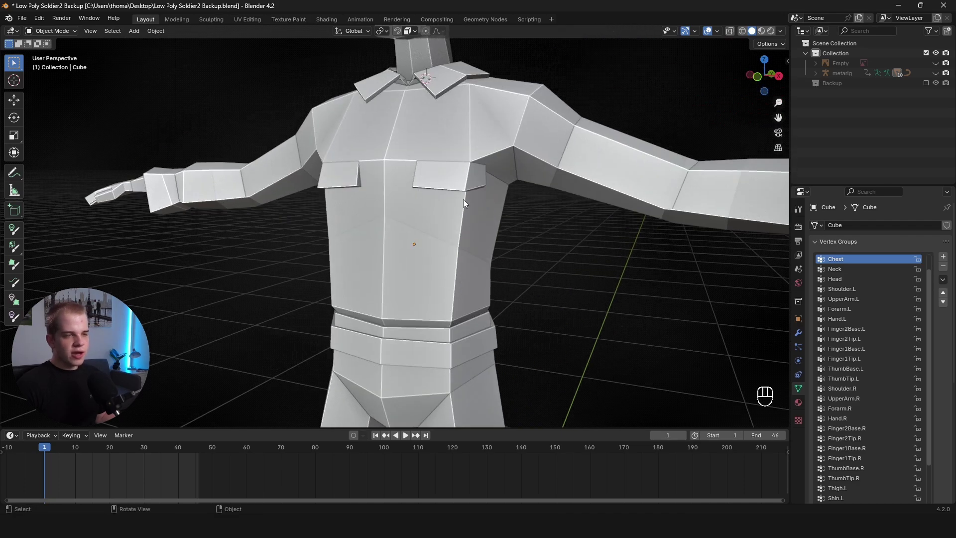
pyautogui.scroll(-2, 473, 197)
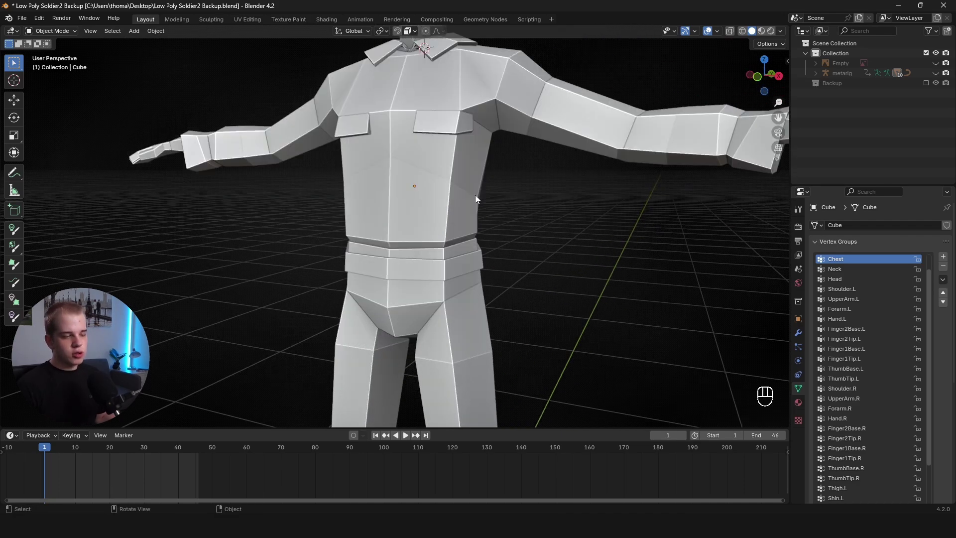
pyautogui.click(450, 184)
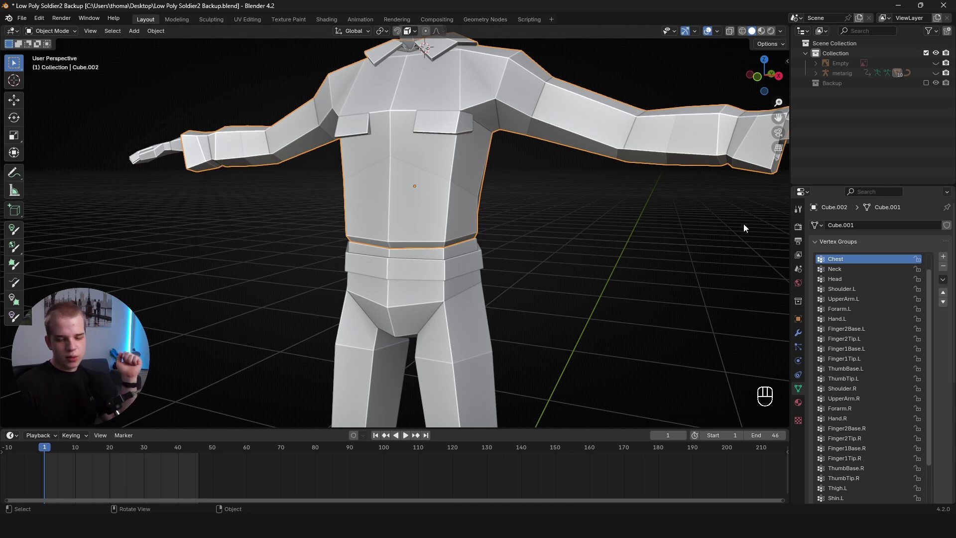
pyautogui.click(797, 332)
pyautogui.moveTo(837, 185); pyautogui.dragTo(851, 88)
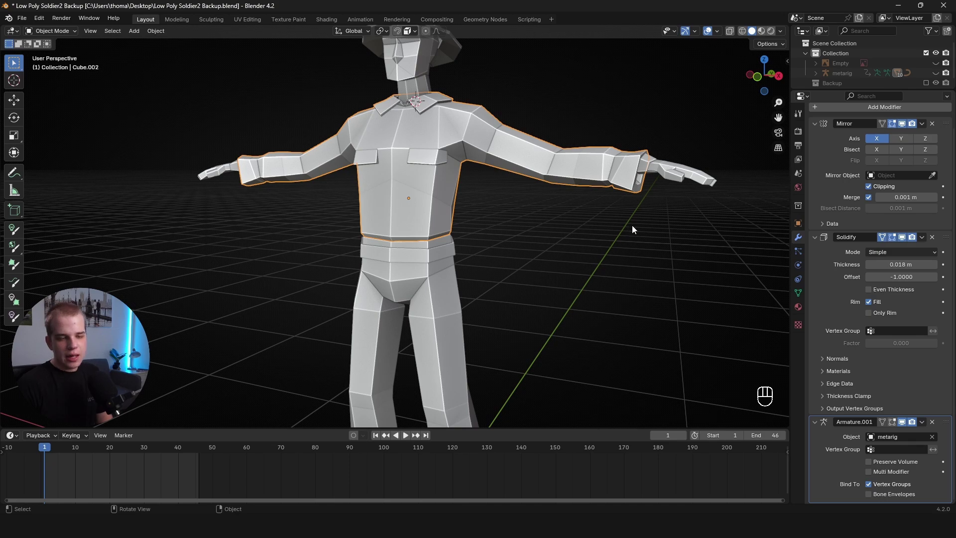
# Apply the shirt's Solidify modifier while its Mirror modifier is still unapplied.
pyautogui.moveTo(474, 281); pyautogui.dragTo(492, 274, button='middle')
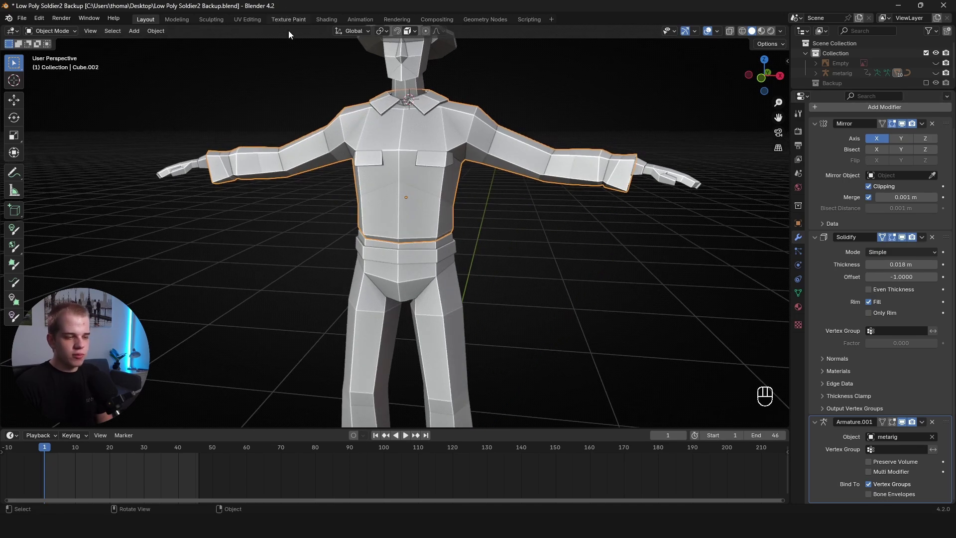
pyautogui.press('KP_1')
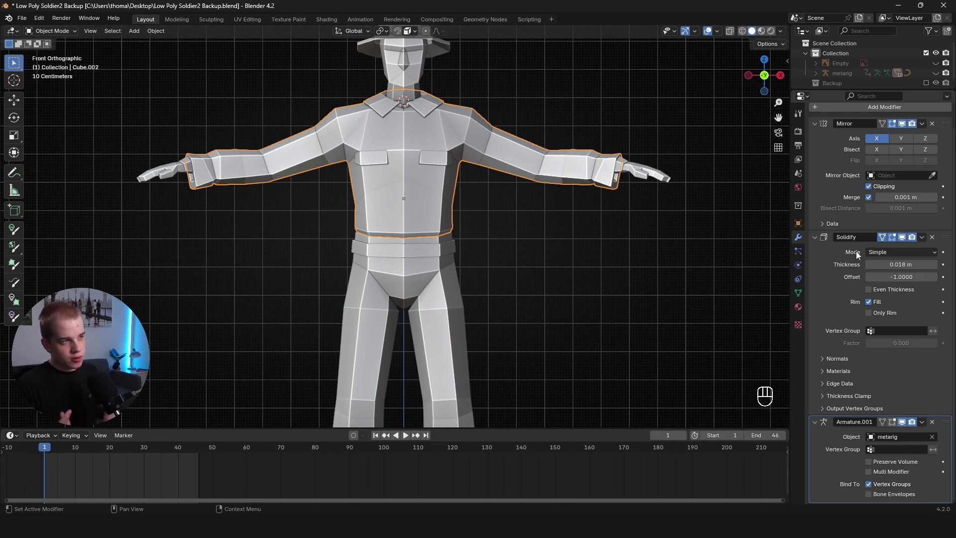
pyautogui.scroll(-3, 441, 234)
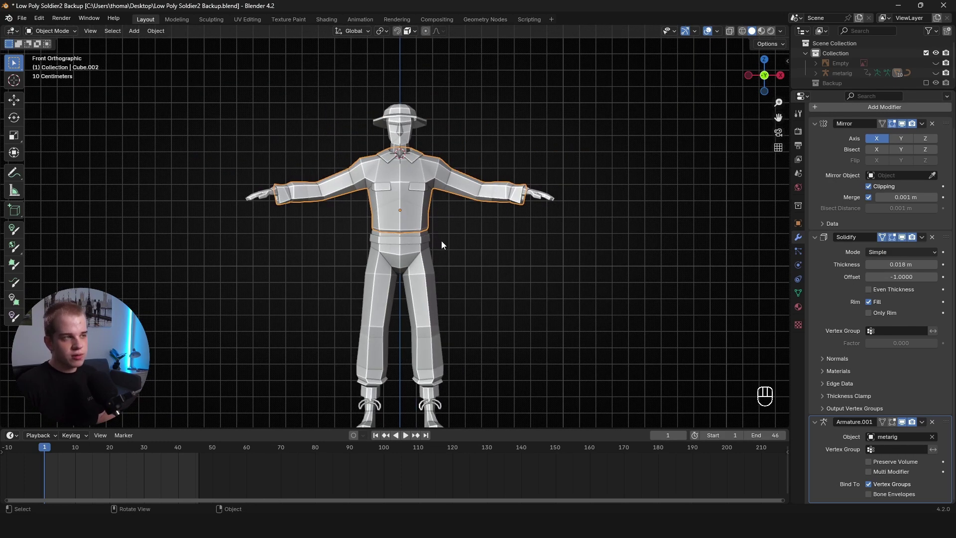
pyautogui.scroll(5, 441, 242)
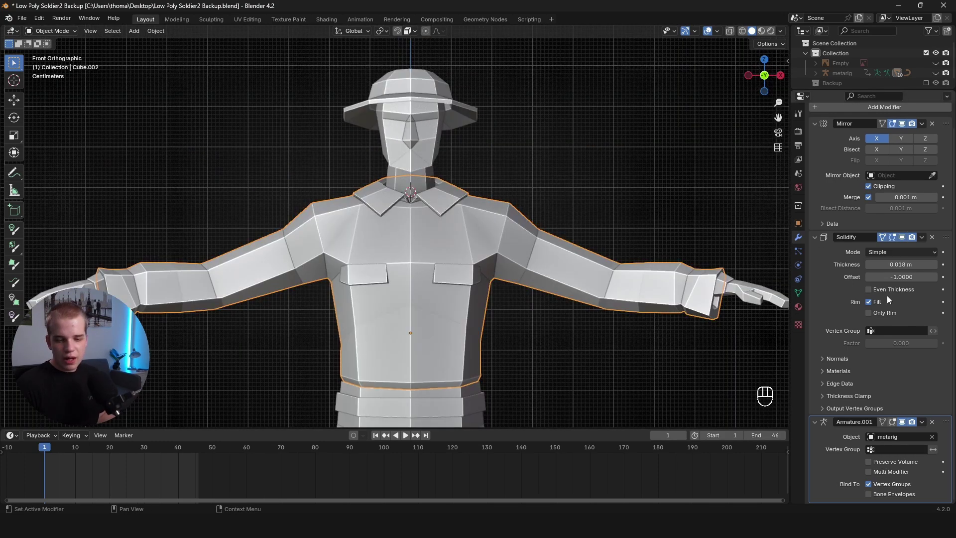
pyautogui.click(921, 240)
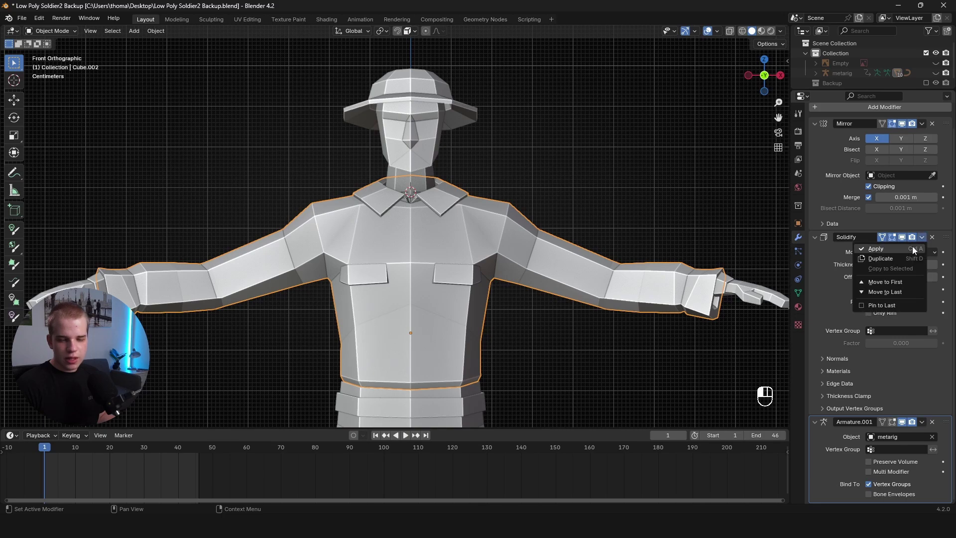
pyautogui.click(906, 249)
# Examine the shirt mesh and its wall thickness in Edit Mode in wireframe and solid shading.
pyautogui.keyDown('shift'); pyautogui.moveTo(569, 309); pyautogui.dragTo(573, 294, button='middle'); pyautogui.keyUp('shift')
pyautogui.scroll(4, 563, 239)
pyautogui.press('Tab')
pyautogui.press('z')
pyautogui.moveTo(479, 214)
pyautogui.mouseDown(button='middle')
pyautogui.moveTo(395, 244)
pyautogui.moveTo(418, 214)
pyautogui.moveTo(493, 255)
pyautogui.moveTo(429, 294)
pyautogui.moveTo(369, 247)
pyautogui.moveTo(490, 281)
pyautogui.moveTo(408, 156)
pyautogui.moveTo(535, 190)
pyautogui.moveTo(482, 211)
pyautogui.mouseUp(button='middle')
pyautogui.press('z')
pyautogui.press('z')
pyautogui.scroll(3, 440, 265)
pyautogui.click(369, 248)
pyautogui.press('z')
pyautogui.scroll(-8, 418, 204)
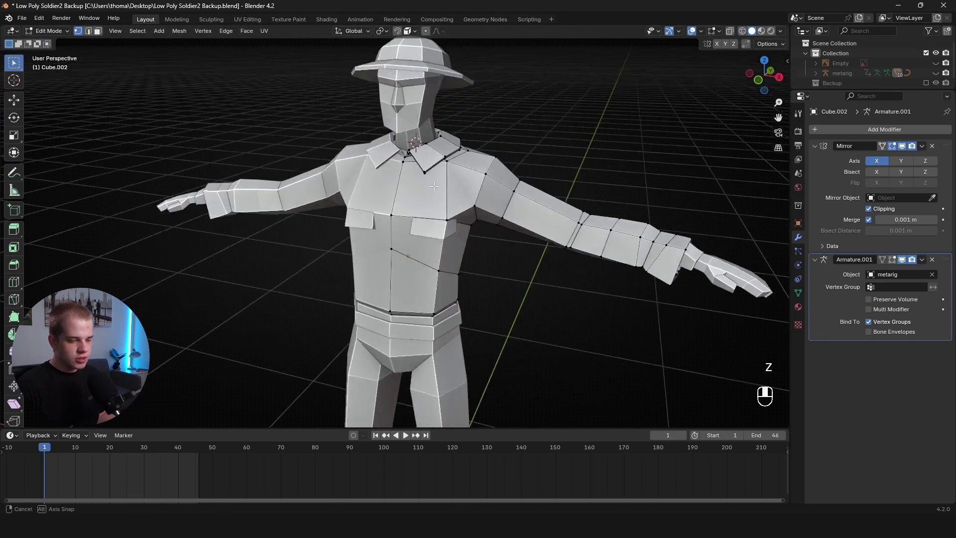
pyautogui.moveTo(418, 205); pyautogui.dragTo(441, 211, button='middle')
# Leave Edit Mode and undo the application of the shirt's Solidify modifier.
pyautogui.press('Tab')
pyautogui.hotkey('ctrl', 'z')
pyautogui.hotkey('ctrl', 'z')
pyautogui.hotkey('ctrl', 'z')
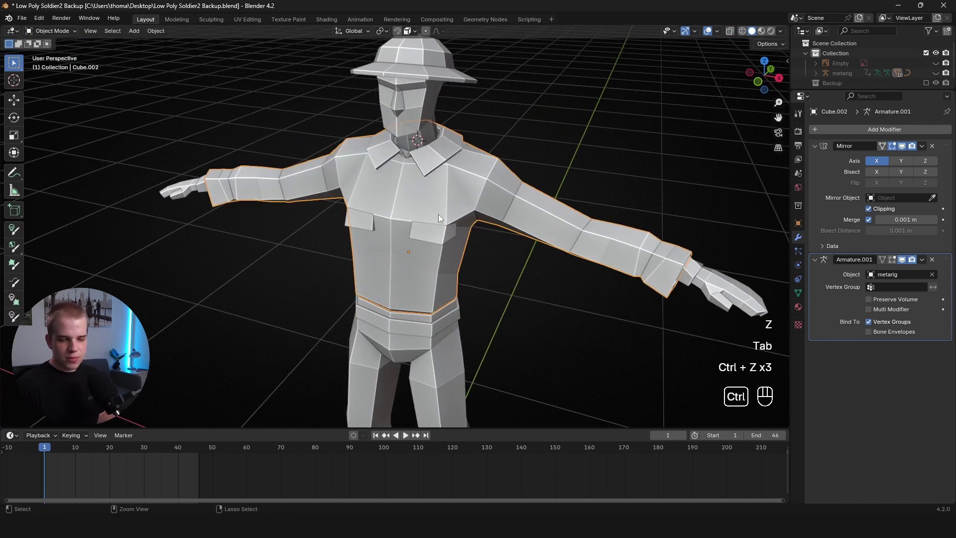
pyautogui.hotkey('ctrl', 'z')
# Apply the shirt's Mirror modifier.
pyautogui.click(847, 177)
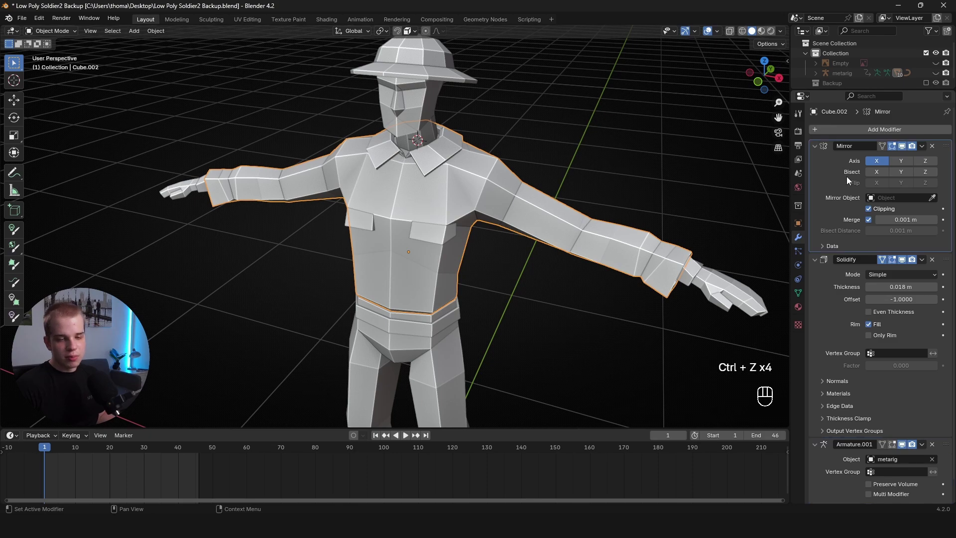
pyautogui.hotkey('ctrl', 'a')
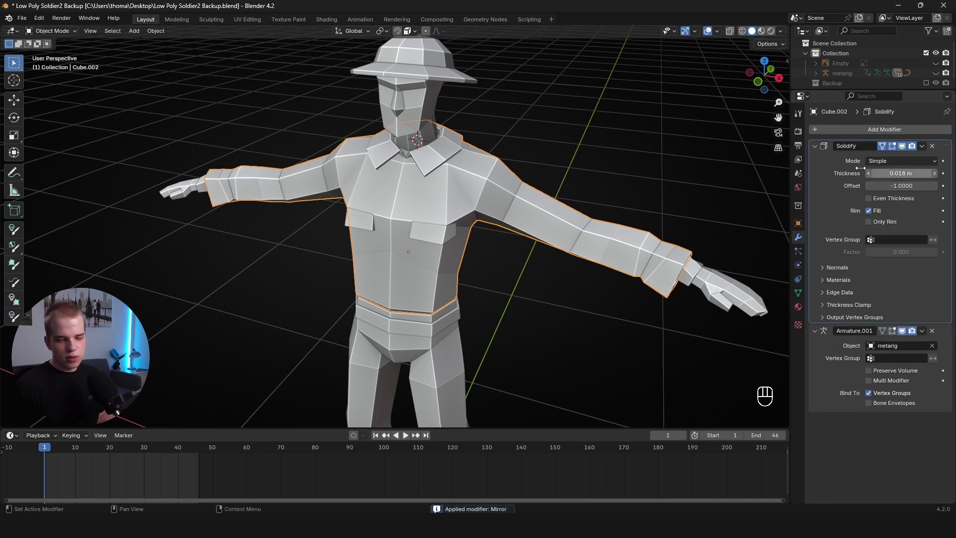
pyautogui.moveTo(484, 96); pyautogui.dragTo(520, 72, button='middle')
pyautogui.scroll(-2, 521, 73)
pyautogui.keyDown('shift'); pyautogui.moveTo(520, 73); pyautogui.dragTo(460, 125, button='middle'); pyautogui.keyUp('shift')
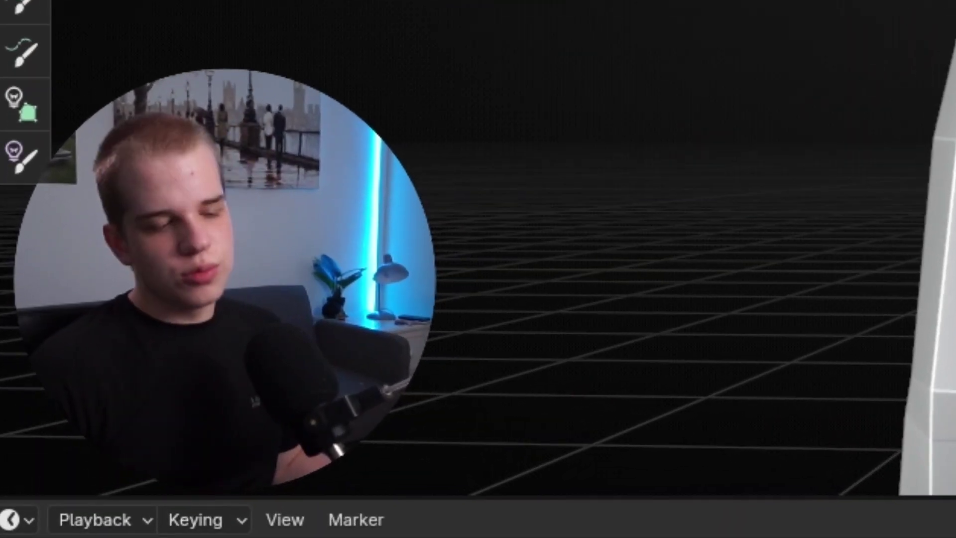
# Examine the shirt's torso, sleeves and lower hem from several angles in solid and wireframe shading.
pyautogui.keyDown('shift'); pyautogui.moveTo(797, 149); pyautogui.dragTo(522, 349, button='middle'); pyautogui.keyUp('shift')
pyautogui.moveTo(648, 199); pyautogui.dragTo(737, 329, button='middle')
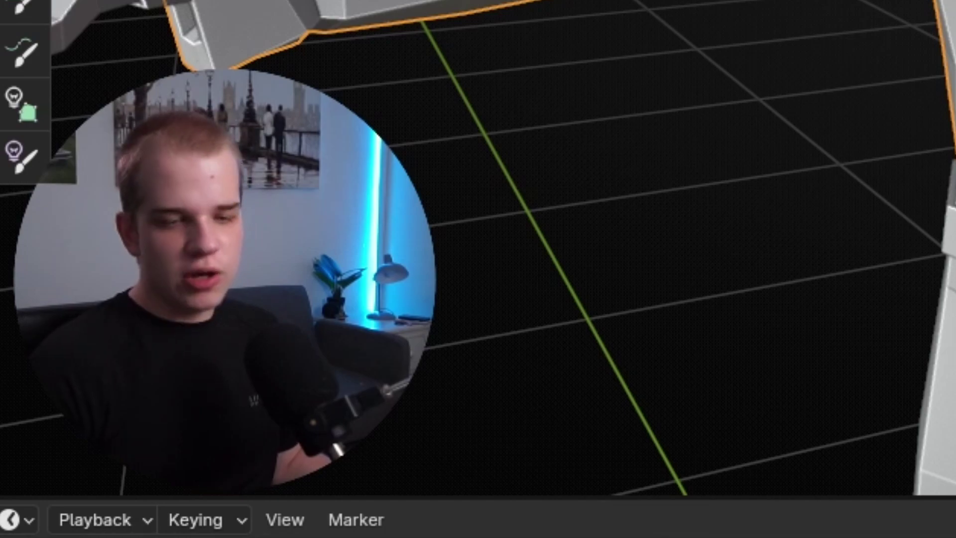
pyautogui.scroll(3, 648, 249)
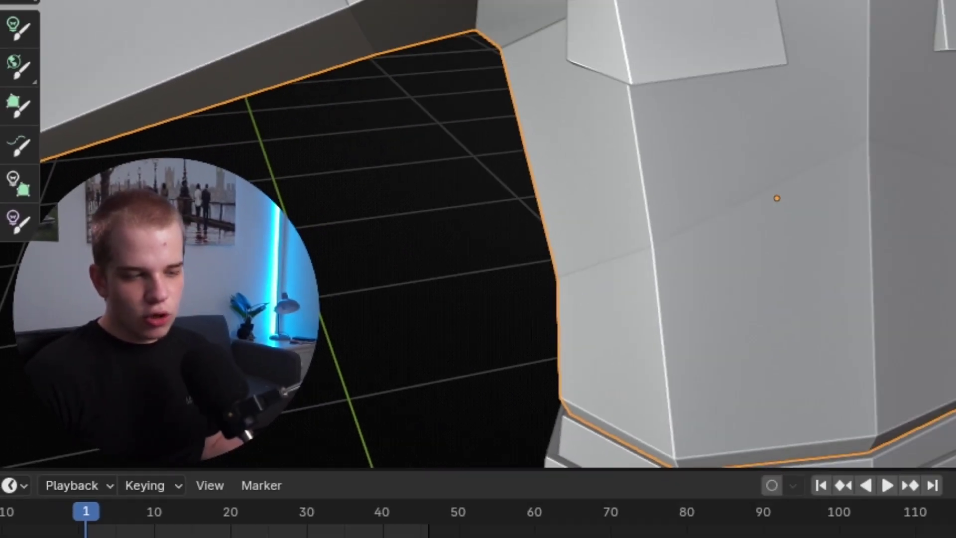
pyautogui.scroll(-5, 501, 261)
pyautogui.keyDown('shift'); pyautogui.moveTo(500, 261); pyautogui.dragTo(506, 196, button='middle'); pyautogui.keyUp('shift')
pyautogui.scroll(3, 505, 195)
pyautogui.press('z')
pyautogui.press('z')
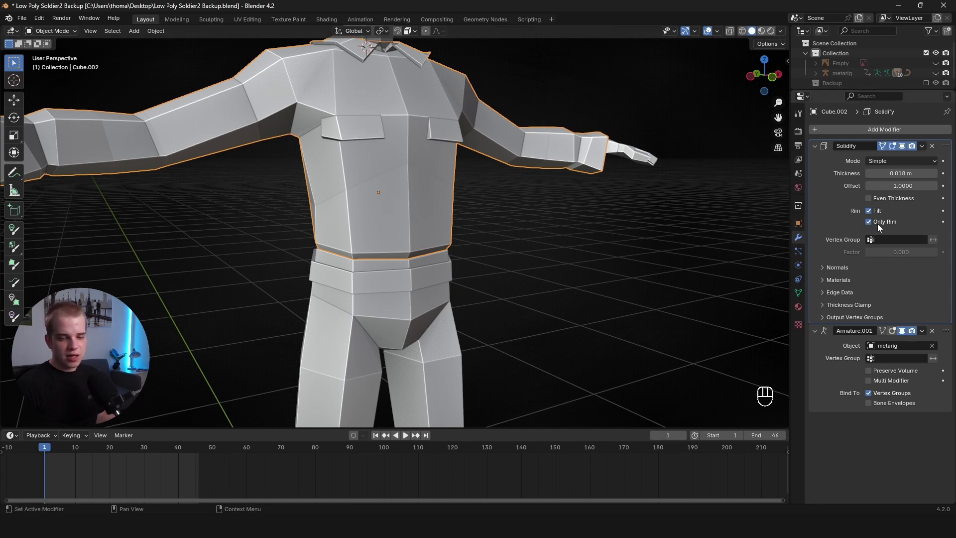
# Turn off Only Rim in the shirt's Solidify modifier and examine the inner and outer walls near the hem in wireframe.
pyautogui.click(878, 224)
pyautogui.hotkey('shift', 'z')
pyautogui.scroll(5, 523, 184)
pyautogui.moveTo(584, 177); pyautogui.dragTo(565, 193, button='middle')
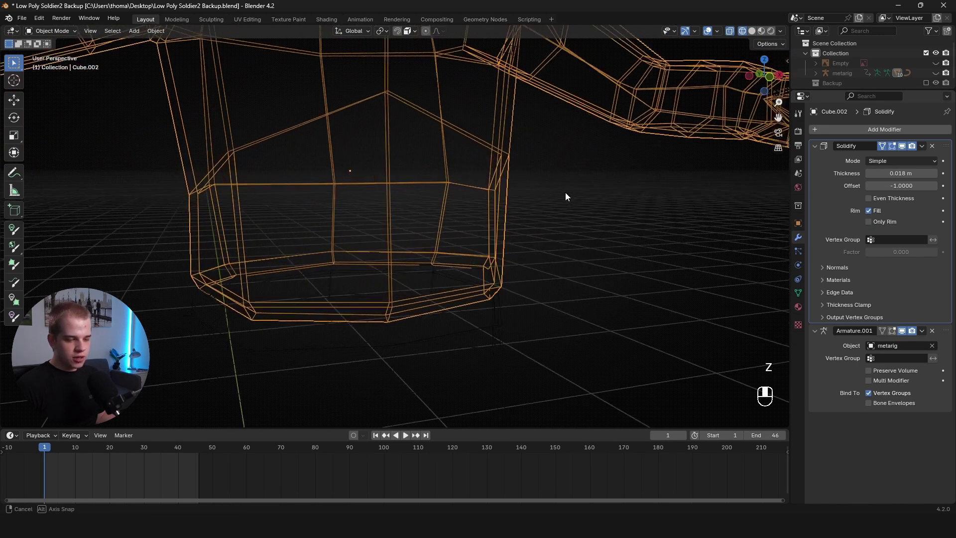
pyautogui.moveTo(548, 241); pyautogui.dragTo(489, 277, button='middle')
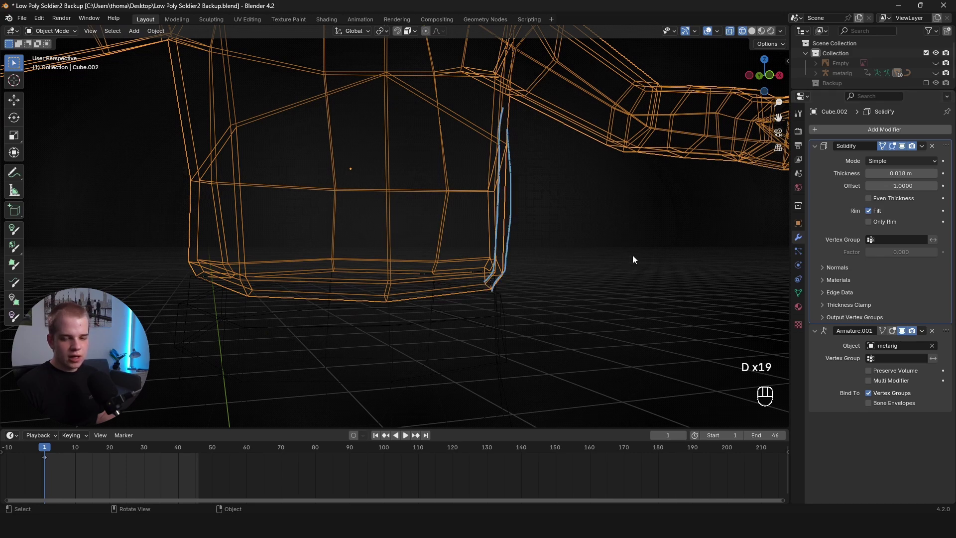
# Turn on Only Rim in the shirt's Solidify modifier, trace the hem's wall with an annotation, and remove the annotation.
pyautogui.click(869, 221)
pyautogui.press('n')
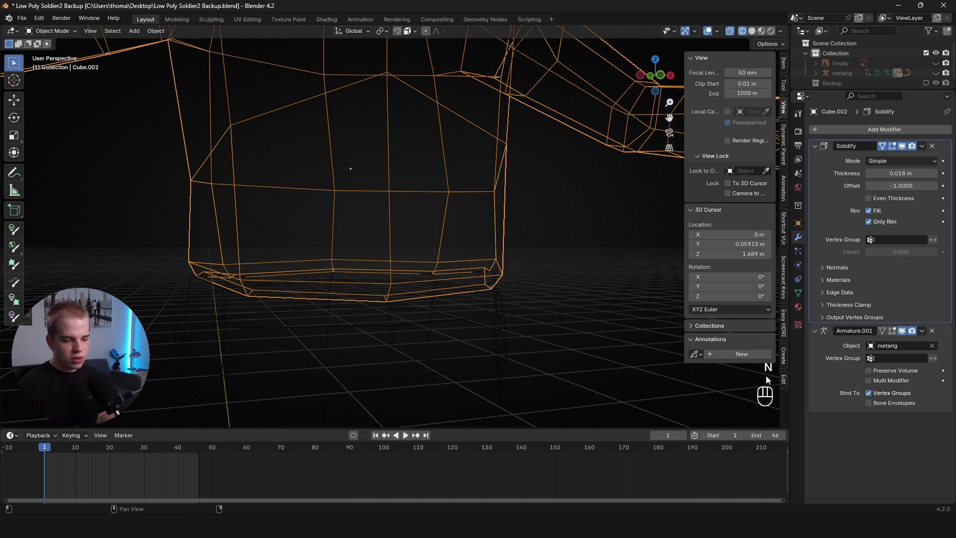
pyautogui.press('n')
pyautogui.moveTo(482, 282); pyautogui.dragTo(491, 289)
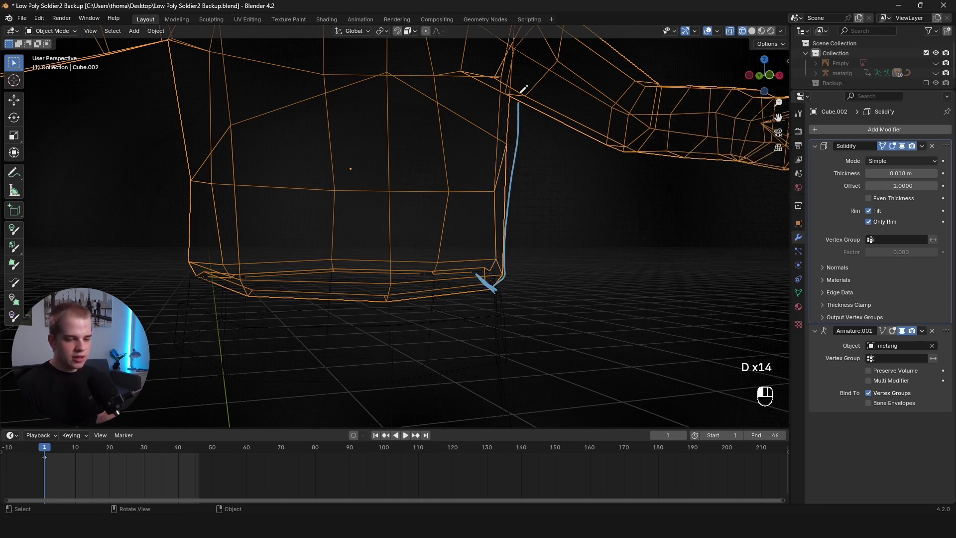
pyautogui.press('n')
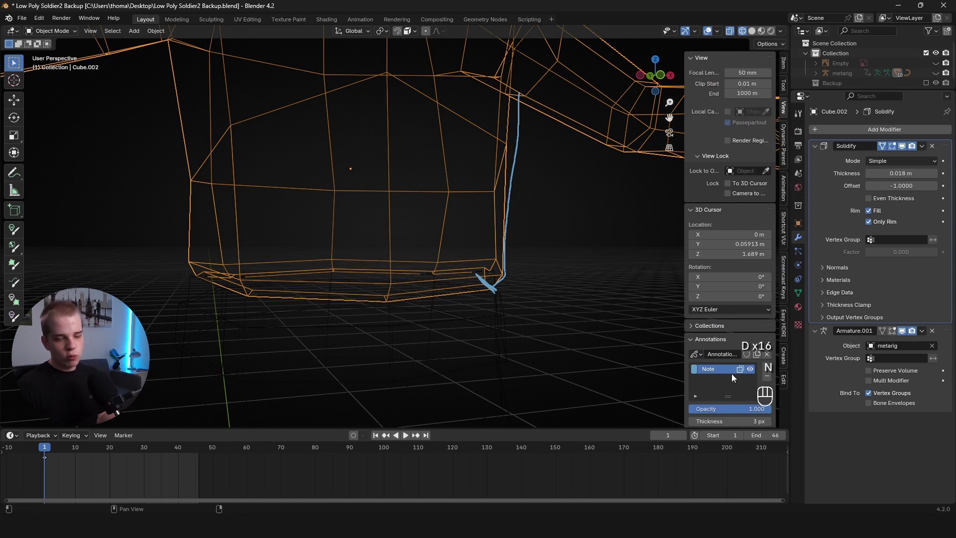
pyautogui.click(765, 378)
pyautogui.press('n')
# Examine the shirt's collar from the front in solid shading, marking it with a temporary annotation in Edit Mode.
pyautogui.scroll(-5, 634, 171)
pyautogui.press('z')
pyautogui.moveTo(523, 152)
pyautogui.mouseDown(button='middle')
pyautogui.moveTo(509, 158)
pyautogui.moveTo(471, 239)
pyautogui.moveTo(442, 245)
pyautogui.moveTo(512, 261)
pyautogui.moveTo(537, 253)
pyautogui.moveTo(514, 169)
pyautogui.moveTo(542, 183)
pyautogui.moveTo(462, 153)
pyautogui.mouseUp(button='middle')
pyautogui.scroll(5, 471, 239)
pyautogui.press('Tab')
pyautogui.press('Tab')
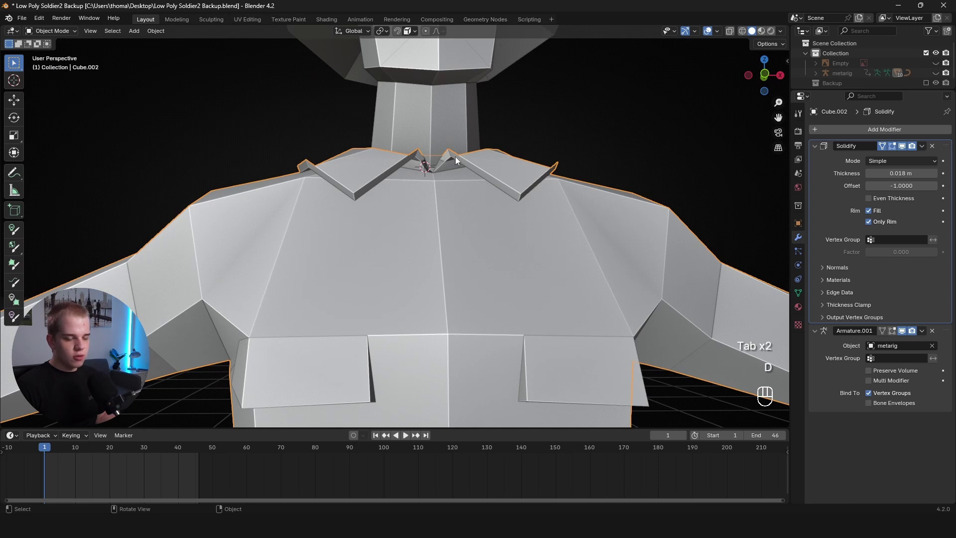
pyautogui.press('Tab')
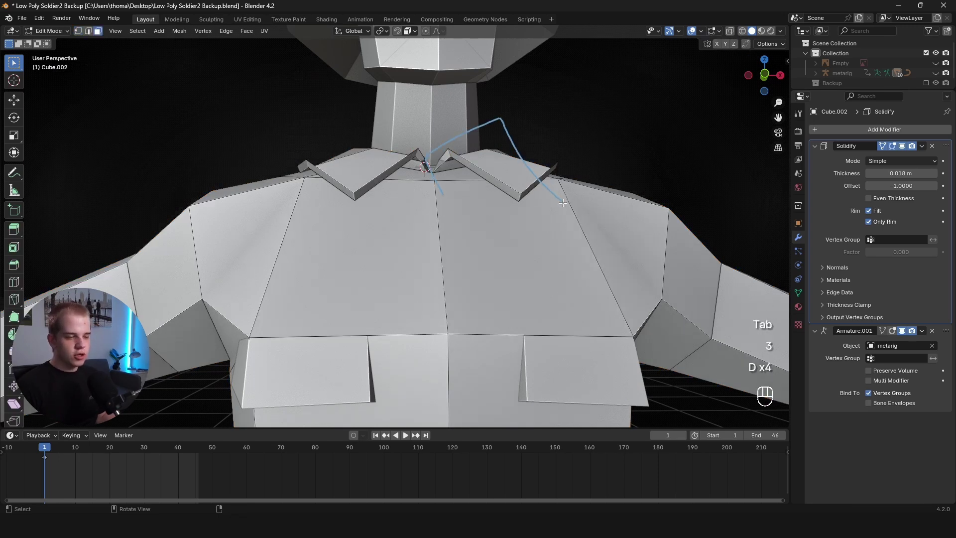
pyautogui.press('n')
pyautogui.press('n')
pyautogui.press('n')
pyautogui.press('n')
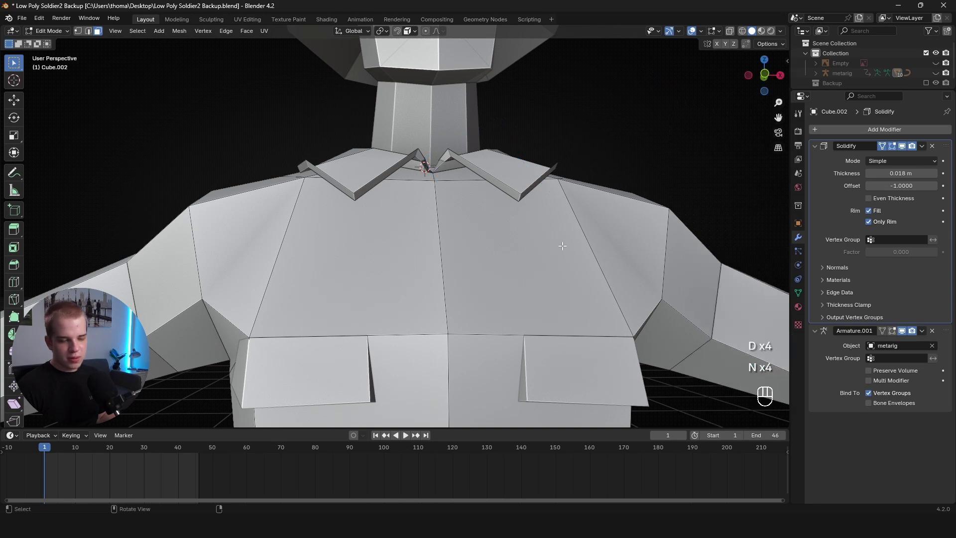
# Turn off Only Rim in the shirt's Solidify modifier and apply the modifier in Object Mode.
pyautogui.click(877, 224)
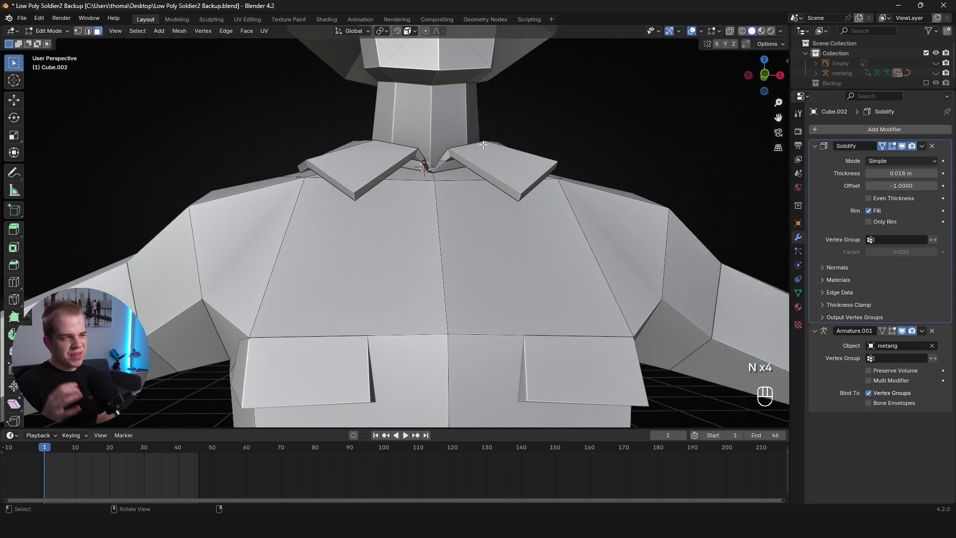
pyautogui.scroll(-6, 483, 145)
pyautogui.press('Tab')
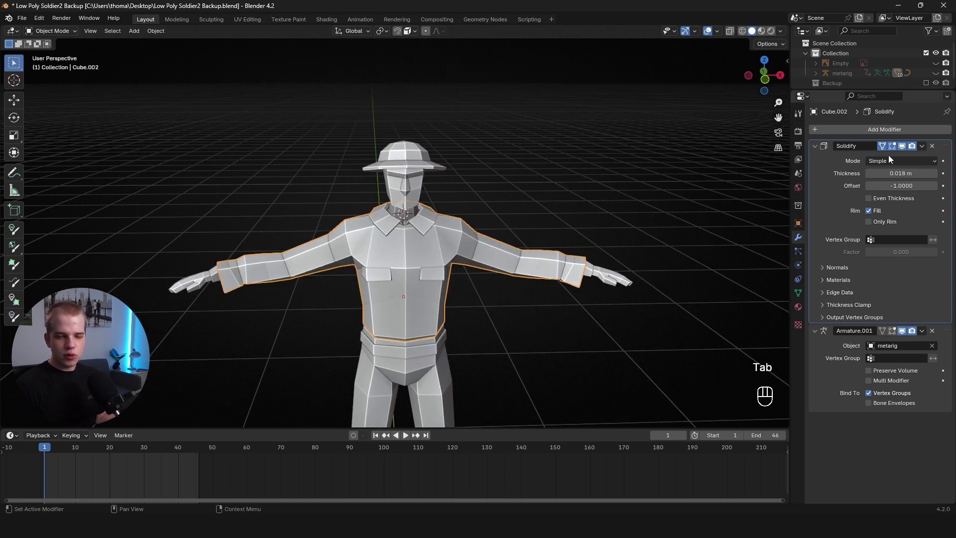
pyautogui.rightClick(888, 155)
pyautogui.click(903, 158)
pyautogui.scroll(4, 473, 233)
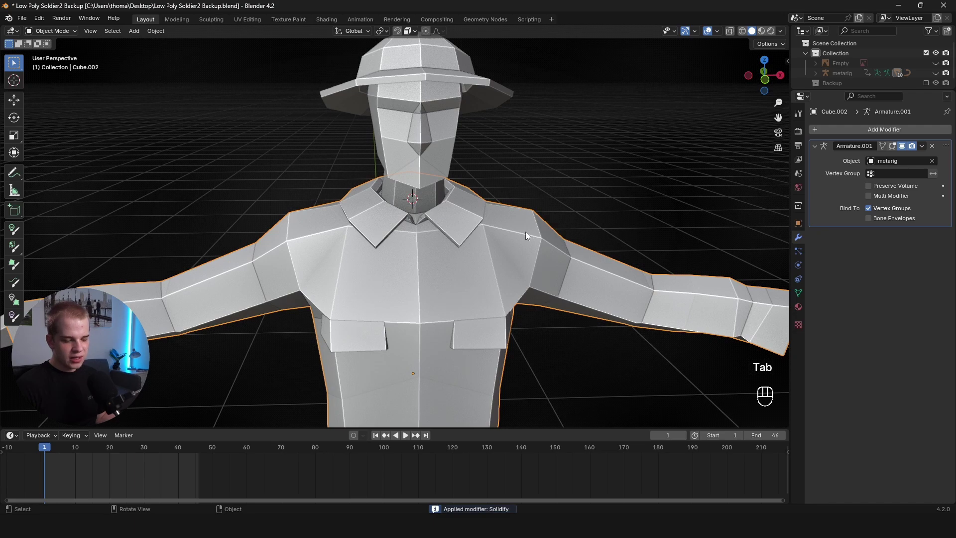
pyautogui.scroll(-4, 524, 239)
# Isolate the shirt and open its mesh for face selection at the underside of the lower hem, with nothing selected.
pyautogui.press('/')
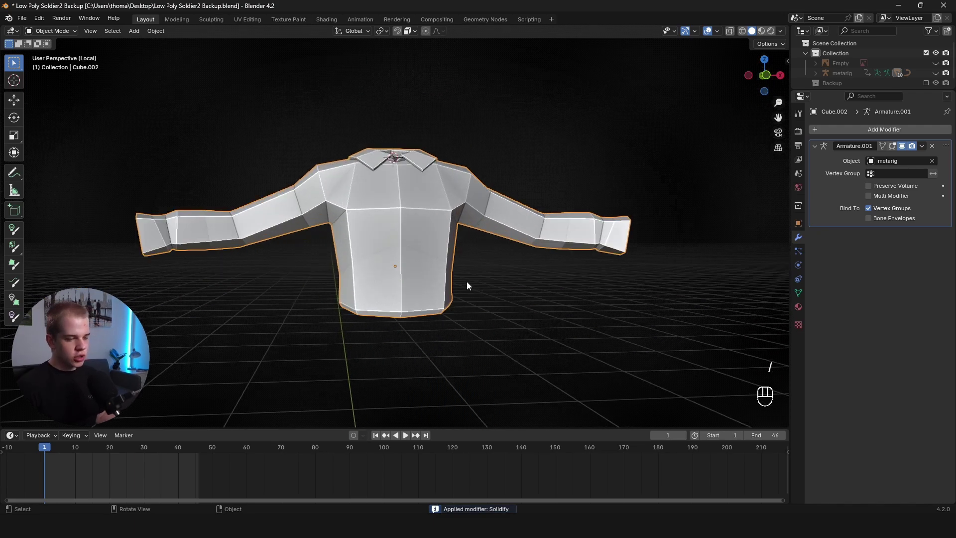
pyautogui.press('Tab')
pyautogui.moveTo(467, 282); pyautogui.dragTo(565, 204, button='middle')
pyautogui.press('3')
pyautogui.scroll(-1, 533, 249)
pyautogui.moveTo(493, 205); pyautogui.dragTo(540, 226, button='middle')
pyautogui.scroll(3, 540, 226)
pyautogui.hotkey('alt', 'a')
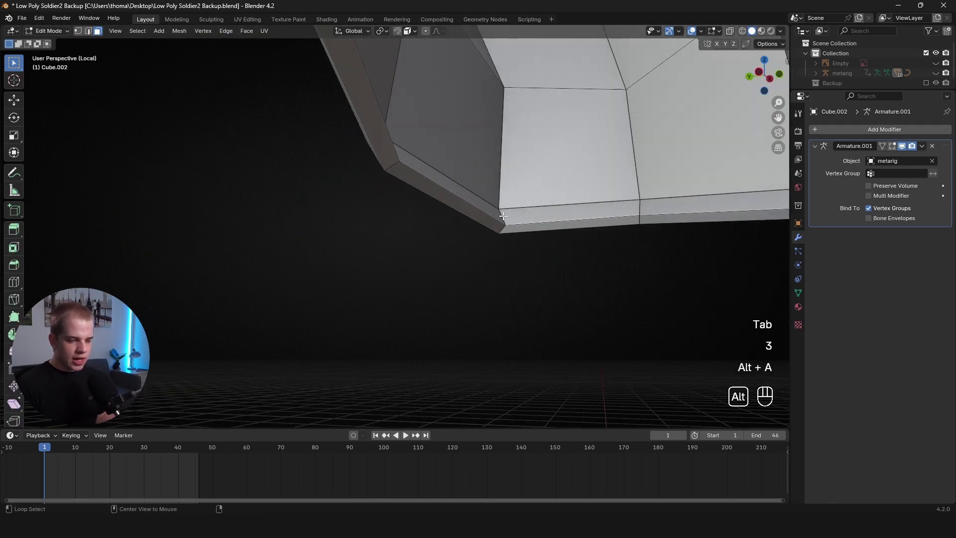
# Hide the inner face loop around the shirt's lower hem, undoing a trial deletion of its vertices.
pyautogui.keyDown('alt'); pyautogui.keyDown('shift'); pyautogui.click(512, 211); pyautogui.keyUp('shift'); pyautogui.keyUp('alt')
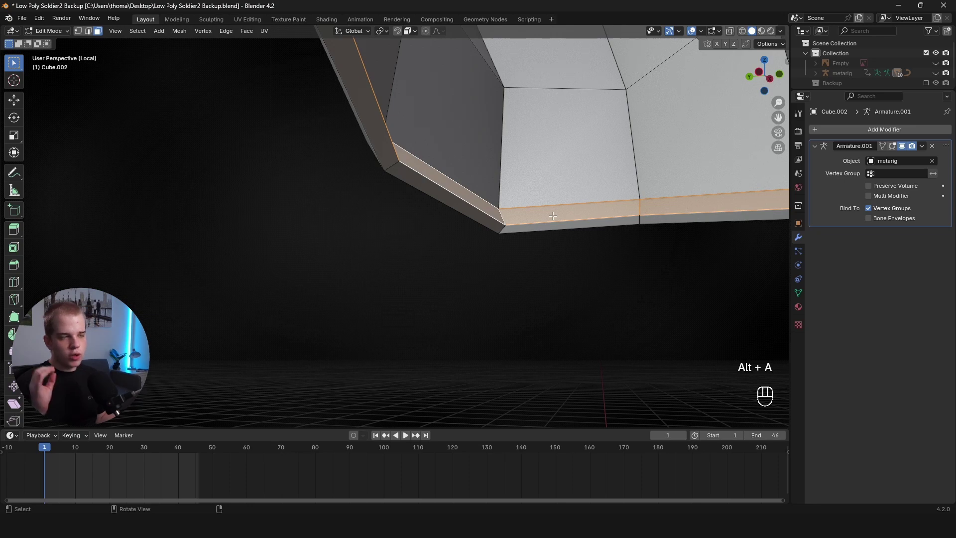
pyautogui.scroll(-5, 553, 215)
pyautogui.press('x')
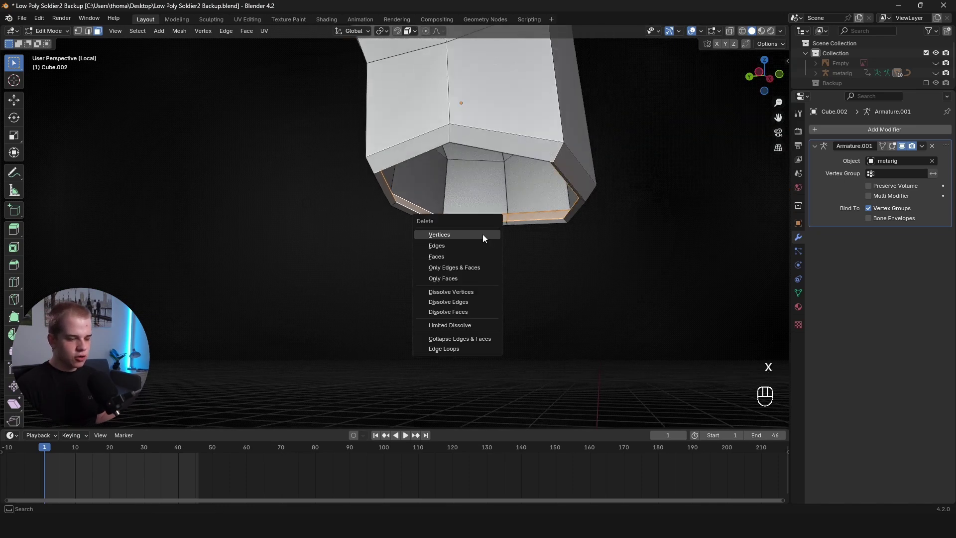
pyautogui.click(483, 234)
pyautogui.moveTo(600, 229); pyautogui.dragTo(477, 203, button='middle')
pyautogui.hotkey('ctrl', 'z')
pyautogui.press('h')
# Sketch a cross-section of a double-walled sleeve beside the shirt, circle its two open ends, and clear the annotation.
pyautogui.scroll(-4, 546, 239)
pyautogui.scroll(7, 597, 214)
pyautogui.scroll(-6, 647, 215)
pyautogui.keyDown('shift'); pyautogui.moveTo(395, 138); pyautogui.dragTo(425, 168, button='middle'); pyautogui.keyUp('shift')
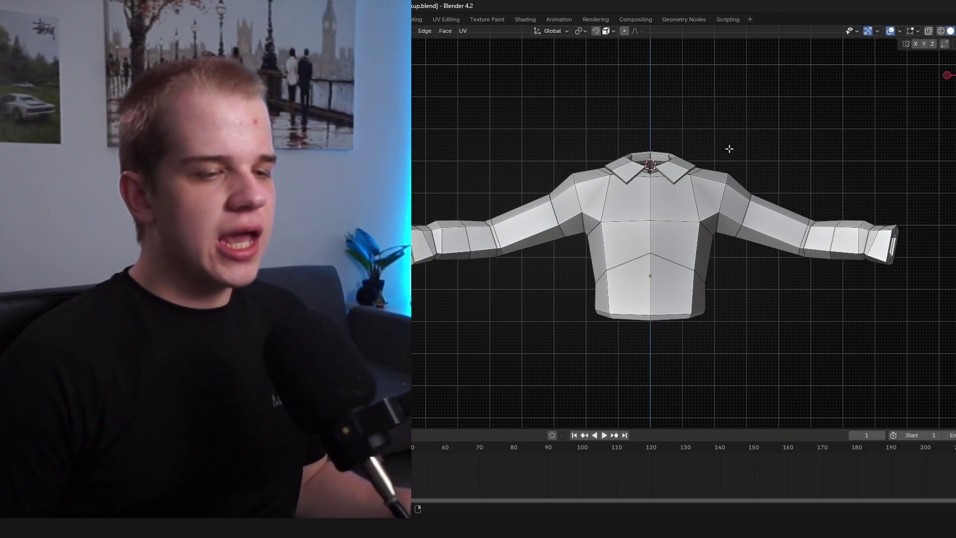
pyautogui.keyDown('shift'); pyautogui.moveTo(730, 149); pyautogui.dragTo(518, 166, button='middle'); pyautogui.keyUp('shift')
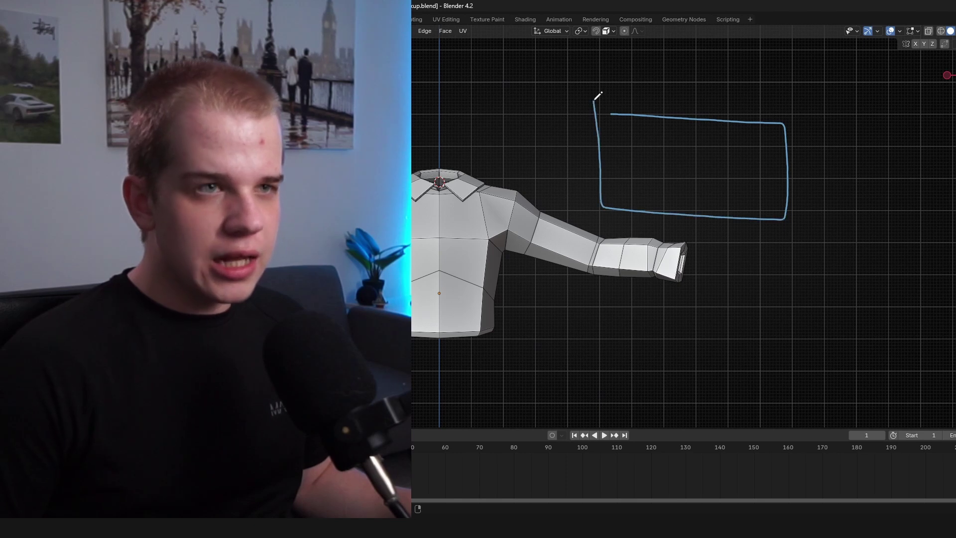
pyautogui.hotkey('ctrl', 'z')
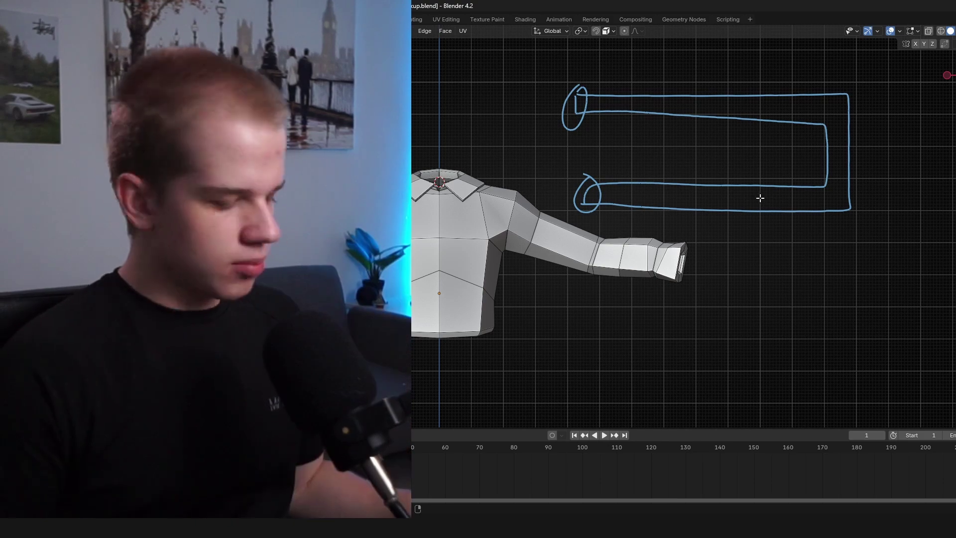
pyautogui.press('n')
pyautogui.press('n')
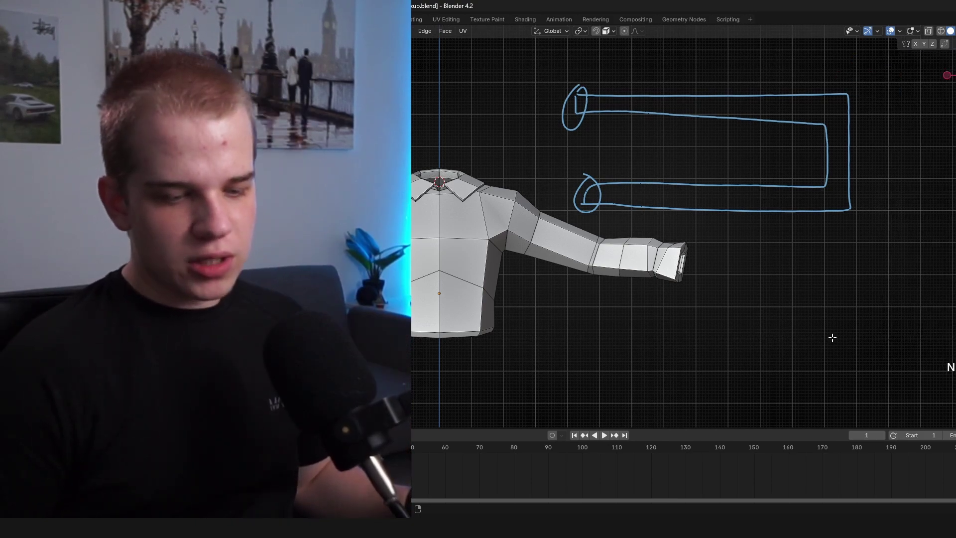
pyautogui.press('n')
pyautogui.keyDown('shift'); pyautogui.moveTo(542, 166); pyautogui.dragTo(665, 166, button='middle'); pyautogui.keyUp('shift')
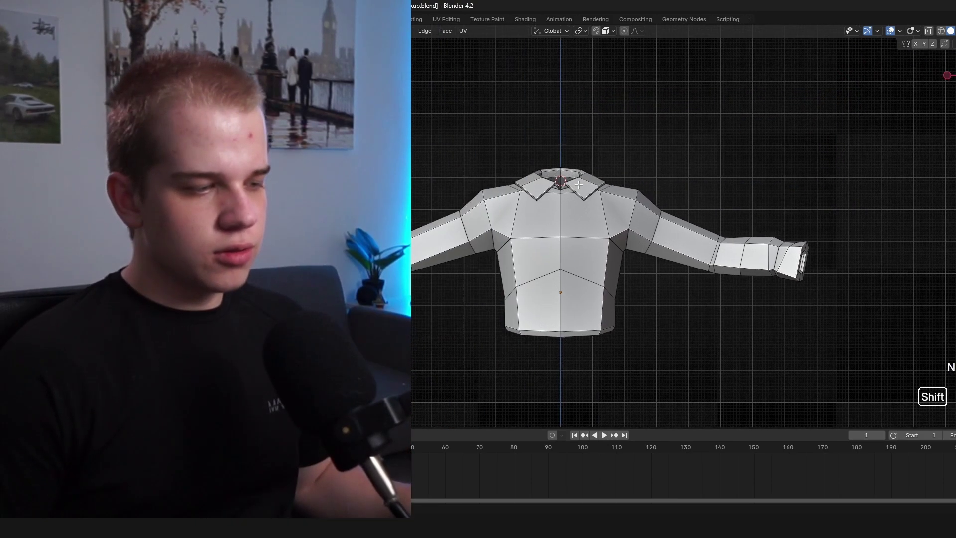
# Examine the shirt's openings from below for face loops that join the inner and outer walls.
pyautogui.scroll(5, 664, 165)
pyautogui.moveTo(664, 224)
pyautogui.mouseDown(button='middle')
pyautogui.moveTo(664, 165)
pyautogui.moveTo(697, 166)
pyautogui.mouseUp(button='middle')
pyautogui.moveTo(697, 225)
pyautogui.mouseDown(button='middle')
pyautogui.moveTo(697, 166)
pyautogui.moveTo(664, 165)
pyautogui.mouseUp(button='middle')
pyautogui.scroll(3, 665, 165)
pyautogui.moveTo(664, 199)
pyautogui.keyDown('shift'); pyautogui.mouseDown(button='middle')
pyautogui.moveTo(664, 166)
pyautogui.moveTo(658, 218)
pyautogui.moveTo(646, 211)
pyautogui.moveTo(651, 94)
pyautogui.moveTo(645, 164)
pyautogui.moveTo(655, 189)
pyautogui.moveTo(704, 107)
pyautogui.mouseUp(button='middle'); pyautogui.keyUp('shift')
pyautogui.scroll(-4, 664, 165)
pyautogui.scroll(5, 664, 165)
pyautogui.keyDown('alt'); pyautogui.keyDown('shift'); pyautogui.click(671, 141); pyautogui.keyUp('shift'); pyautogui.keyUp('alt')
pyautogui.keyDown('shift'); pyautogui.moveTo(694, 232); pyautogui.dragTo(710, 151, button='middle'); pyautogui.keyUp('shift')
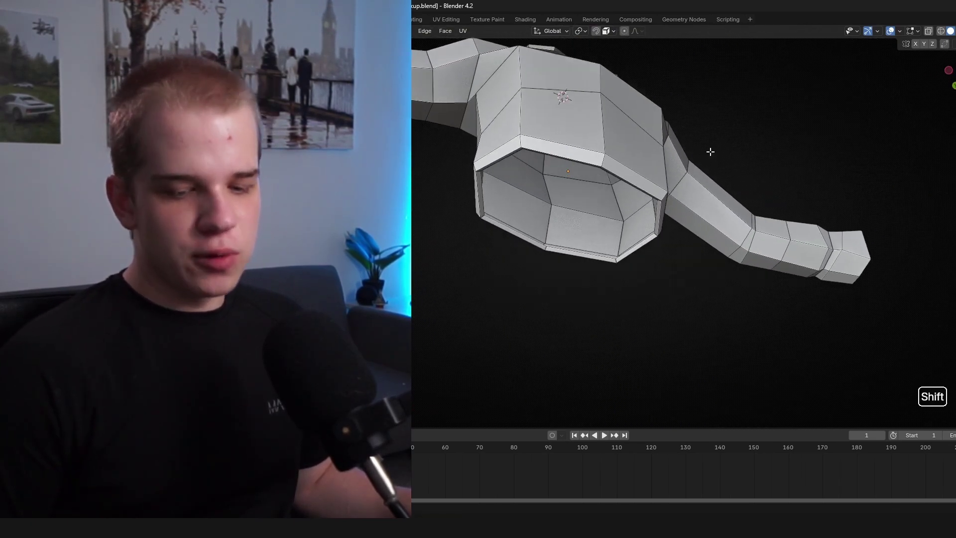
# Select all linked faces of the shirt's inner wall and check the selection's extent from the front in wireframe.
pyautogui.scroll(3, 710, 152)
pyautogui.moveTo(595, 232); pyautogui.dragTo(628, 201, button='middle')
pyautogui.press('l')
pyautogui.scroll(-3, 713, 189)
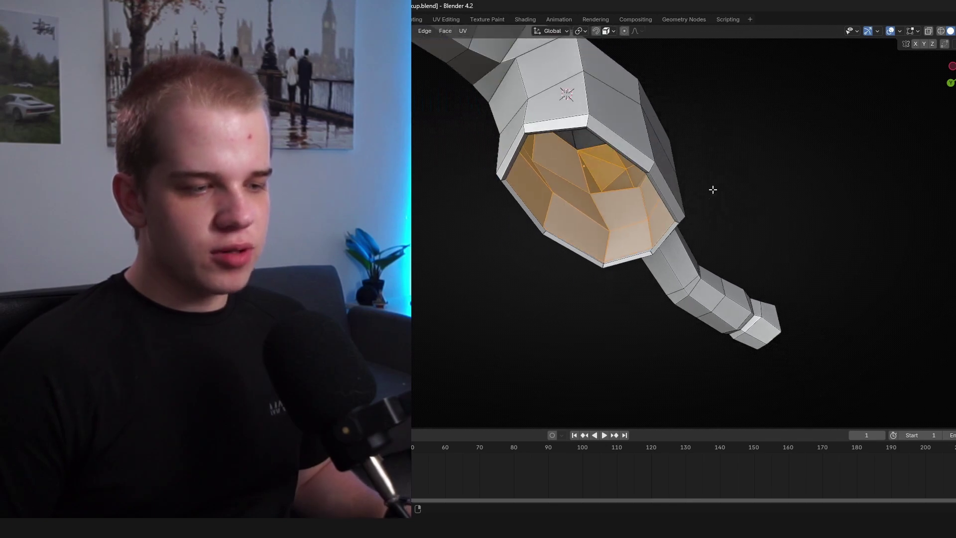
pyautogui.moveTo(712, 189); pyautogui.dragTo(667, 234, button='middle')
pyautogui.scroll(-3, 702, 174)
pyautogui.hotkey('shift', 'z')
pyautogui.moveTo(702, 174); pyautogui.dragTo(695, 187, button='middle')
pyautogui.keyDown('shift'); pyautogui.moveTo(694, 187); pyautogui.dragTo(689, 242, button='middle'); pyautogui.keyUp('shift')
pyautogui.press('KP_1')
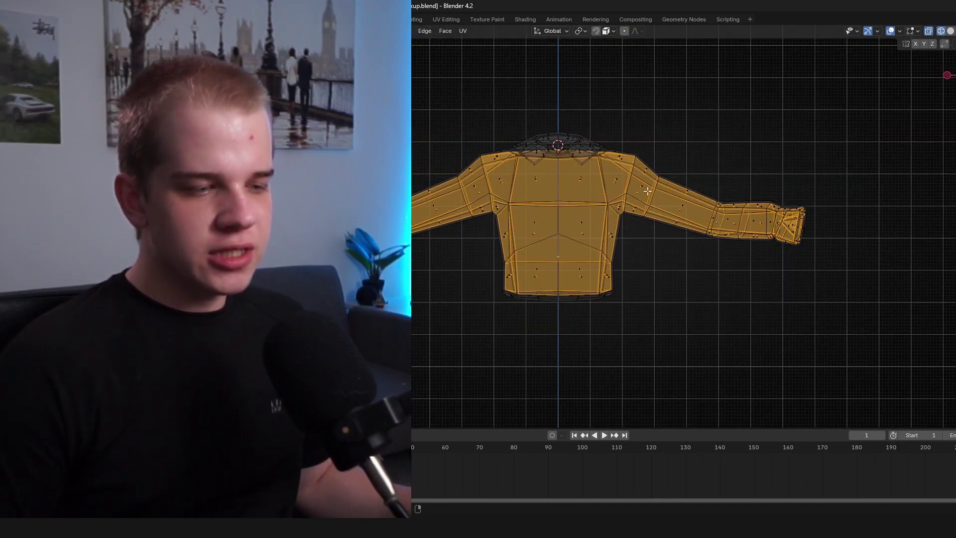
pyautogui.scroll(3, 631, 190)
pyautogui.scroll(-1, 671, 183)
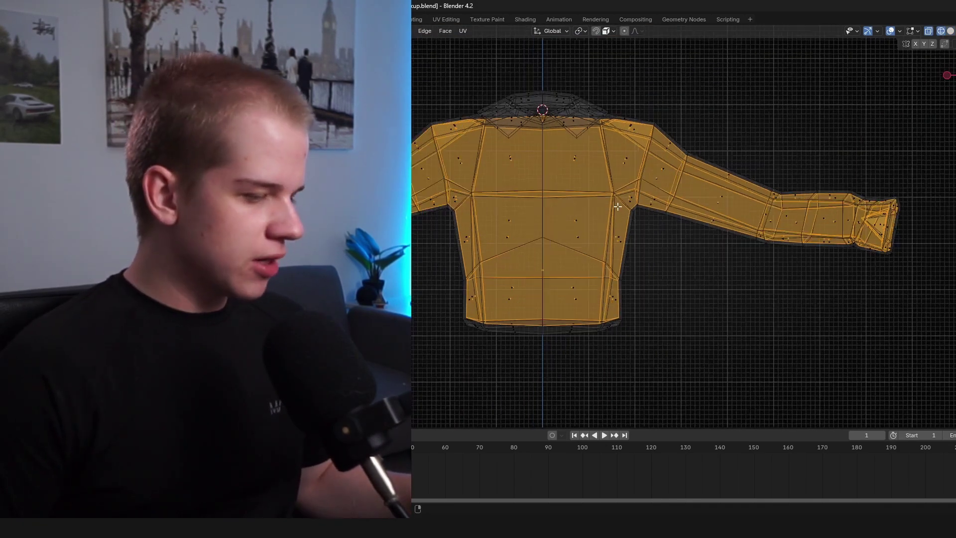
# Compare the selected inner wall with the shirt's outer shell from several angles in solid and wireframe shading.
pyautogui.moveTo(707, 229); pyautogui.dragTo(726, 171, button='middle')
pyautogui.press('z')
pyautogui.click(796, 185)
pyautogui.hotkey('alt', 'a')
pyautogui.moveTo(678, 228); pyautogui.dragTo(637, 267, button='middle')
pyautogui.press('z')
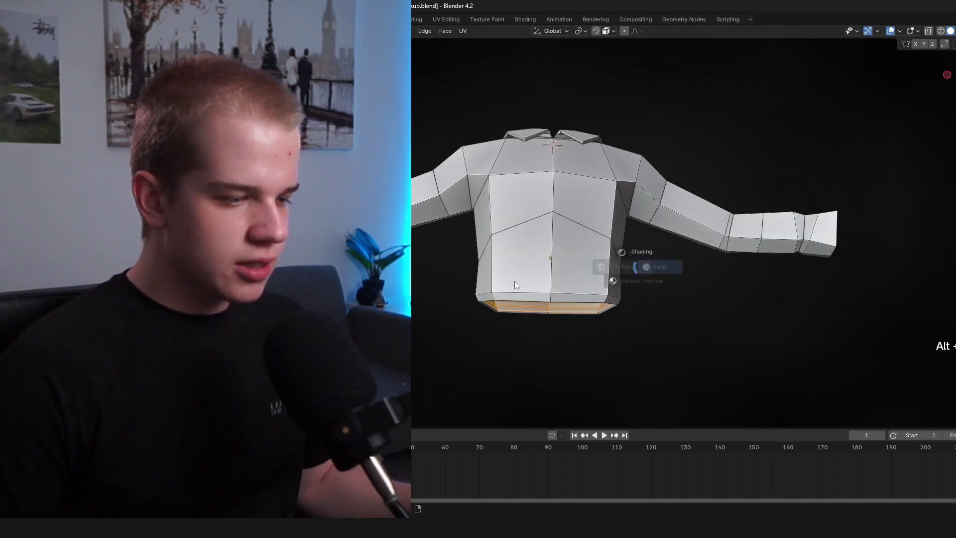
pyautogui.click(515, 281)
pyautogui.moveTo(584, 199); pyautogui.dragTo(598, 266, button='middle')
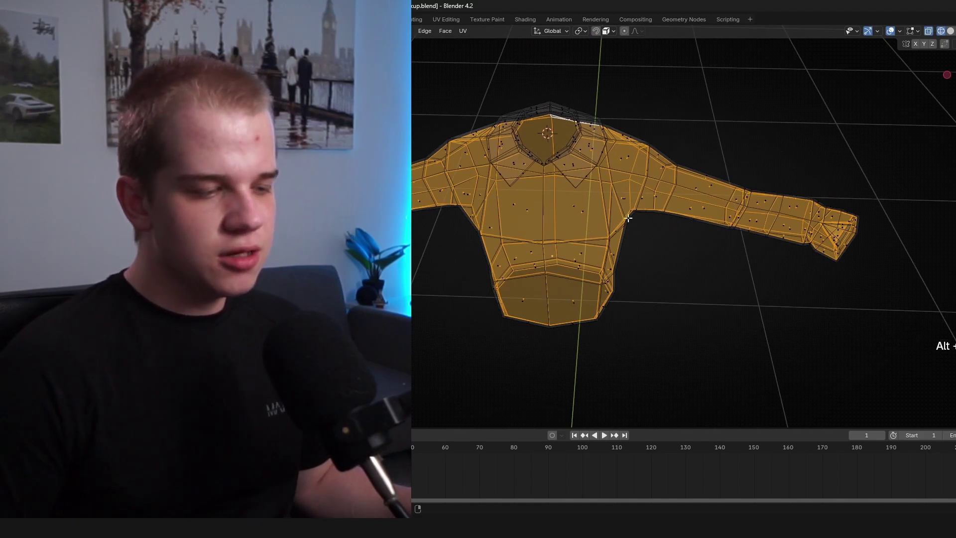
# Delete the selected inner wall of the shirt, return to solid shading, and clear the selection.
pyautogui.press('x')
pyautogui.click(591, 231)
pyautogui.press('a')
pyautogui.moveTo(581, 217); pyautogui.dragTo(632, 194, button='middle')
pyautogui.press('z')
pyautogui.click(760, 210)
pyautogui.hotkey('alt', 'a')
pyautogui.hotkey('alt', 'z')
pyautogui.moveTo(761, 210); pyautogui.dragTo(522, 215, button='middle')
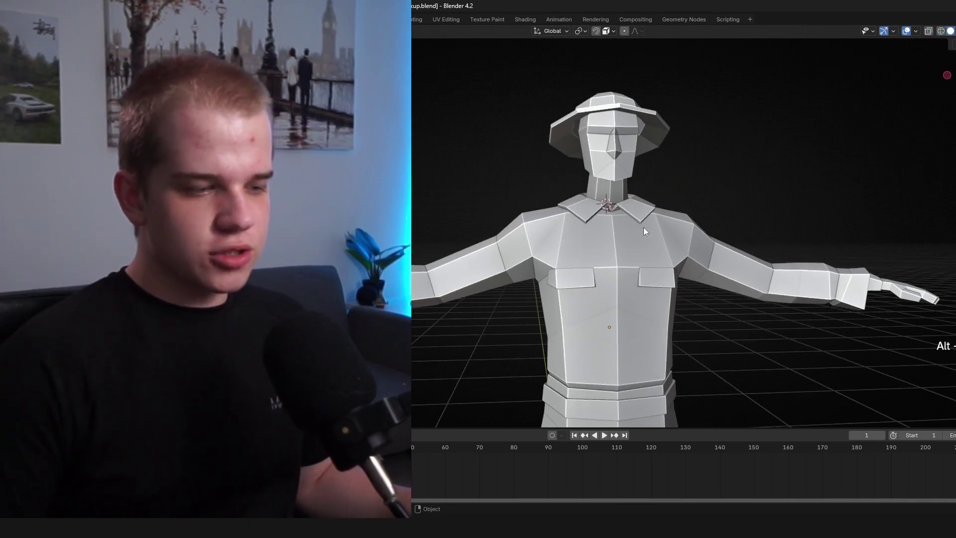
# Examine where the shirt's hem, the belt and the trousers' waist meet in solid and wireframe shading.
pyautogui.scroll(-2, 643, 227)
pyautogui.moveTo(667, 249)
pyautogui.keyDown('shift'); pyautogui.mouseDown(button='middle')
pyautogui.moveTo(677, 158)
pyautogui.moveTo(643, 253)
pyautogui.moveTo(601, 258)
pyautogui.mouseUp(button='middle'); pyautogui.keyUp('shift')
pyautogui.scroll(5, 643, 253)
pyautogui.click(665, 287)
pyautogui.hotkey('shift', 'z')
pyautogui.scroll(3, 697, 244)
pyautogui.hotkey('shift', 'z')
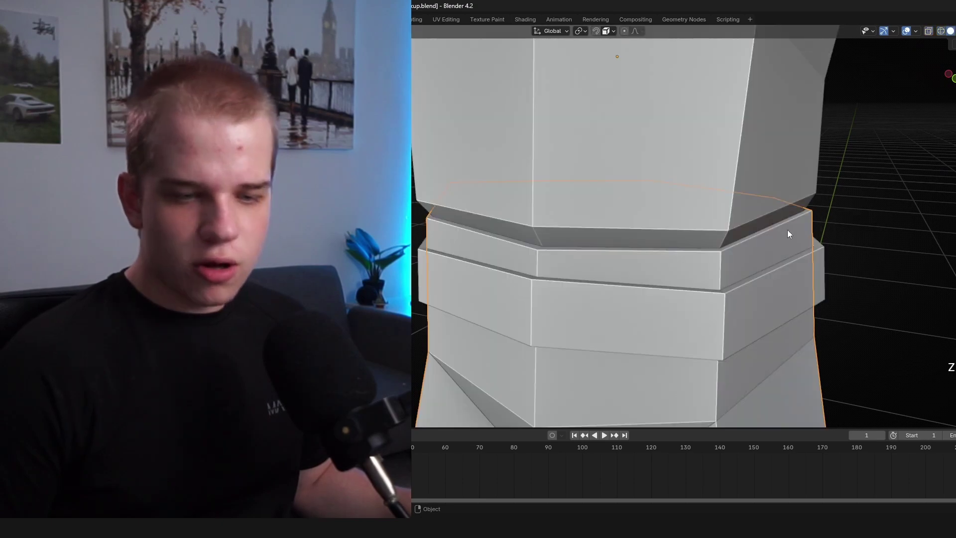
pyautogui.scroll(-4, 682, 275)
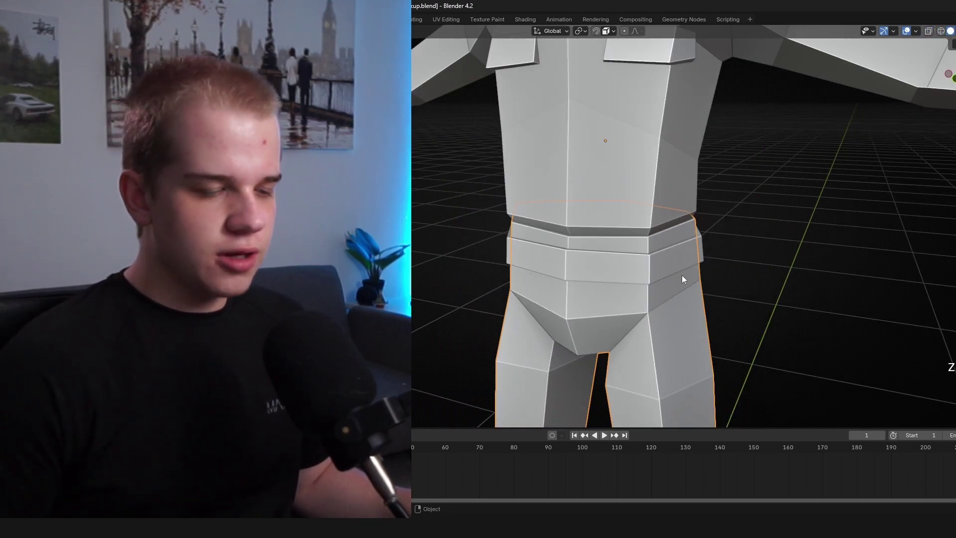
# Hide the belt and check the gap between the shirt's hem and the trousers' waist in both shading modes.
pyautogui.click(676, 249)
pyautogui.press('h')
pyautogui.click(717, 212)
pyautogui.scroll(4, 776, 267)
pyautogui.hotkey('shift', 'z')
pyautogui.scroll(-3, 760, 274)
pyautogui.hotkey('shift', 'z')
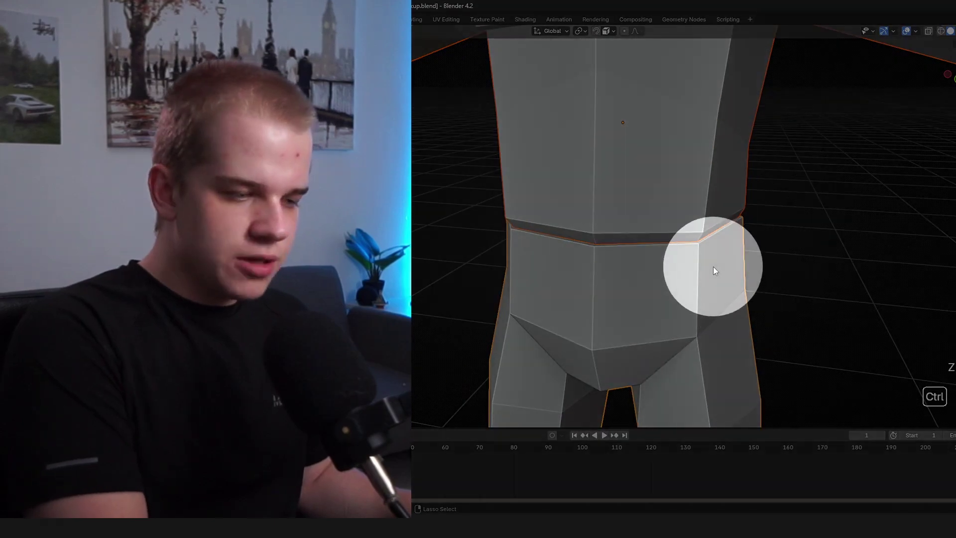
# Open the shirt and trousers together in Edit Mode and inspect their edges around the waist in wireframe.
pyautogui.scroll(6, 813, 277)
pyautogui.press('z')
pyautogui.press('Tab')
pyautogui.scroll(-2, 617, 252)
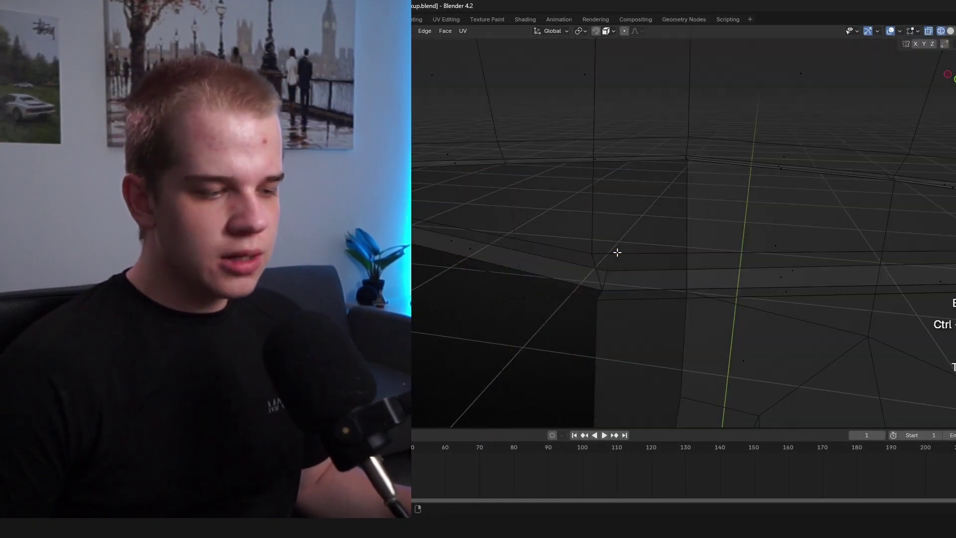
pyautogui.moveTo(617, 252); pyautogui.dragTo(622, 247, button='middle')
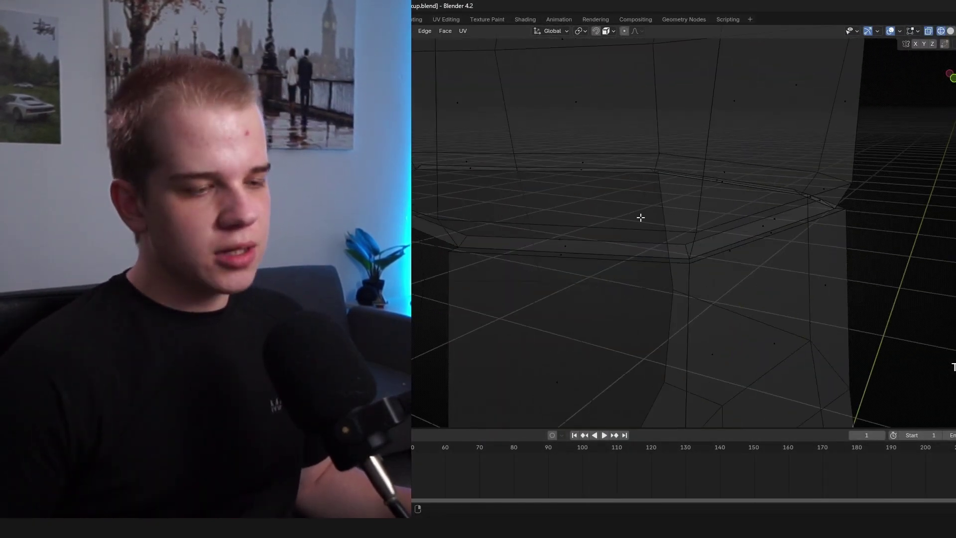
pyautogui.moveTo(620, 161); pyautogui.dragTo(782, 175, button='middle')
pyautogui.scroll(-5, 858, 184)
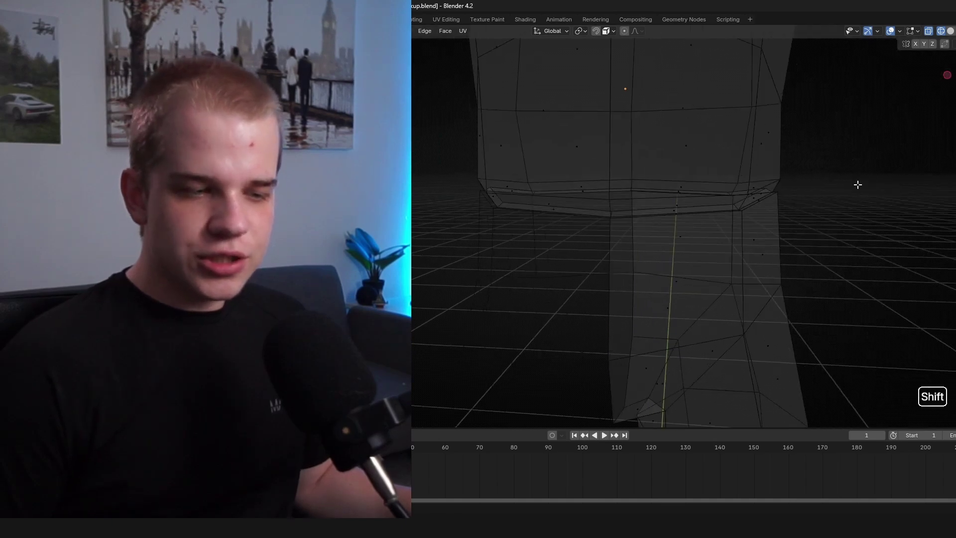
# Delete the faces of the inner loop running around the underside of the shirt's hem.
pyautogui.keyDown('shift'); pyautogui.moveTo(858, 184); pyautogui.dragTo(822, 216, button='middle'); pyautogui.keyUp('shift')
pyautogui.scroll(3, 822, 216)
pyautogui.keyDown('alt'); pyautogui.keyDown('shift'); pyautogui.click(795, 268); pyautogui.keyUp('shift'); pyautogui.keyUp('alt')
pyautogui.press('x')
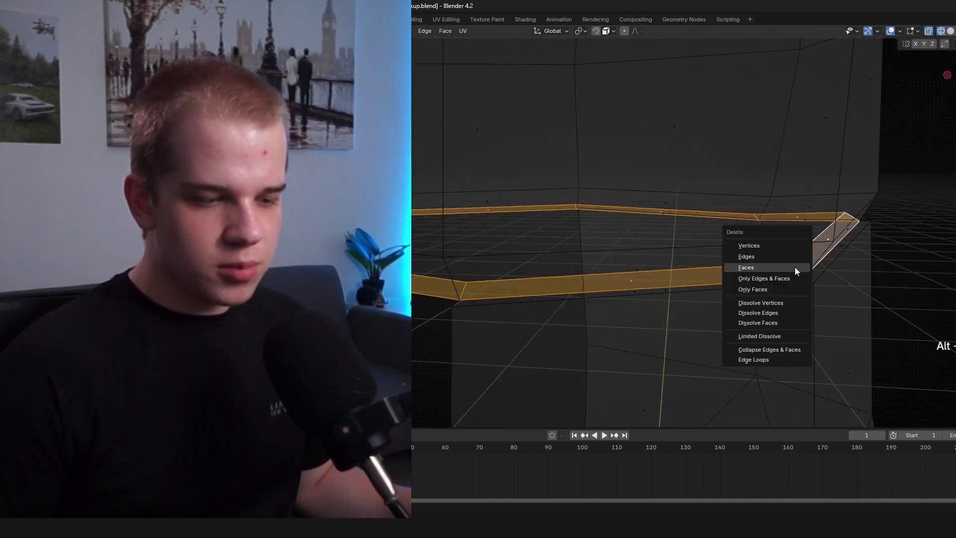
pyautogui.click(796, 269)
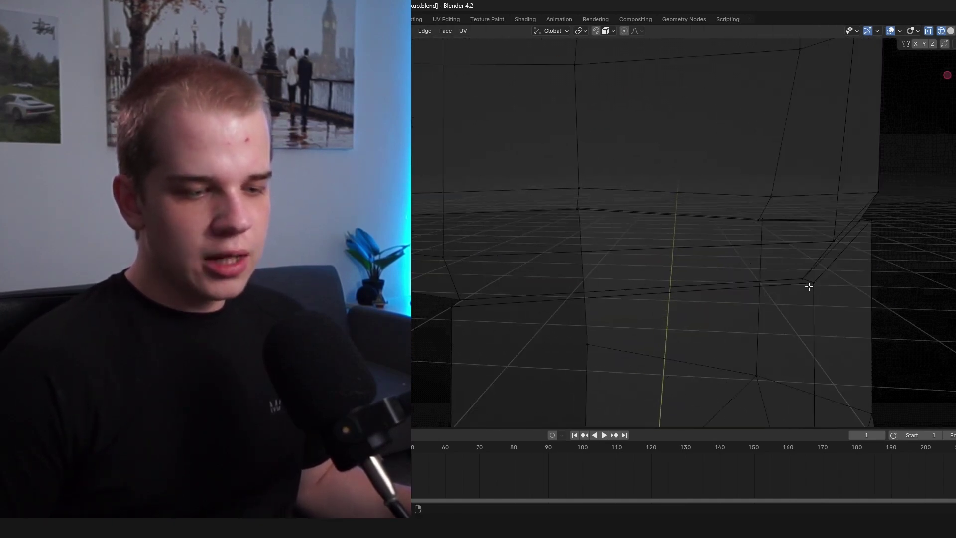
pyautogui.click(803, 278)
pyautogui.press('g')
pyautogui.click(808, 278)
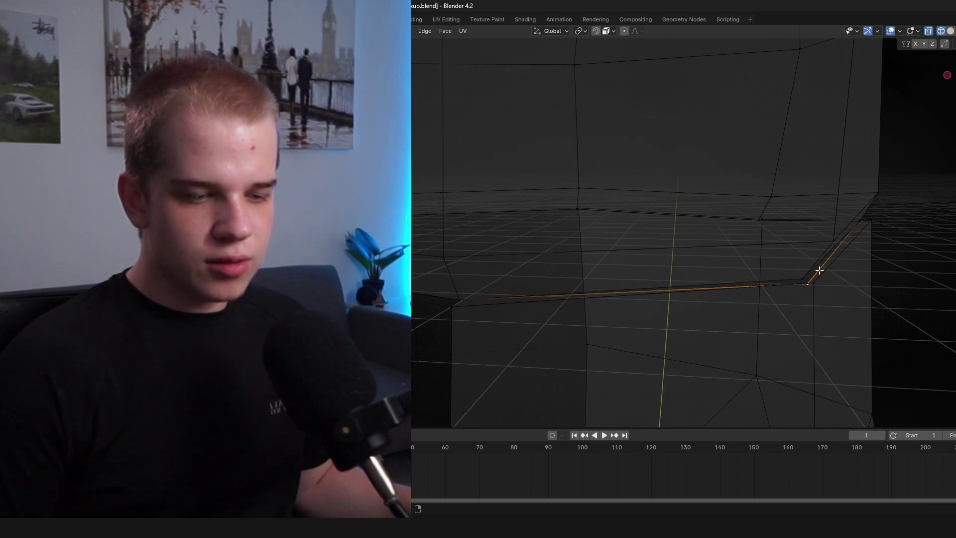
pyautogui.hotkey('ctrl', 'z')
# Extrude the edge loop along the underside of the shirt's hem in place to create a new edge ring.
pyautogui.keyDown('alt'); pyautogui.keyDown('shift'); pyautogui.click(826, 267); pyautogui.keyUp('shift'); pyautogui.keyUp('alt')
pyautogui.press('e')
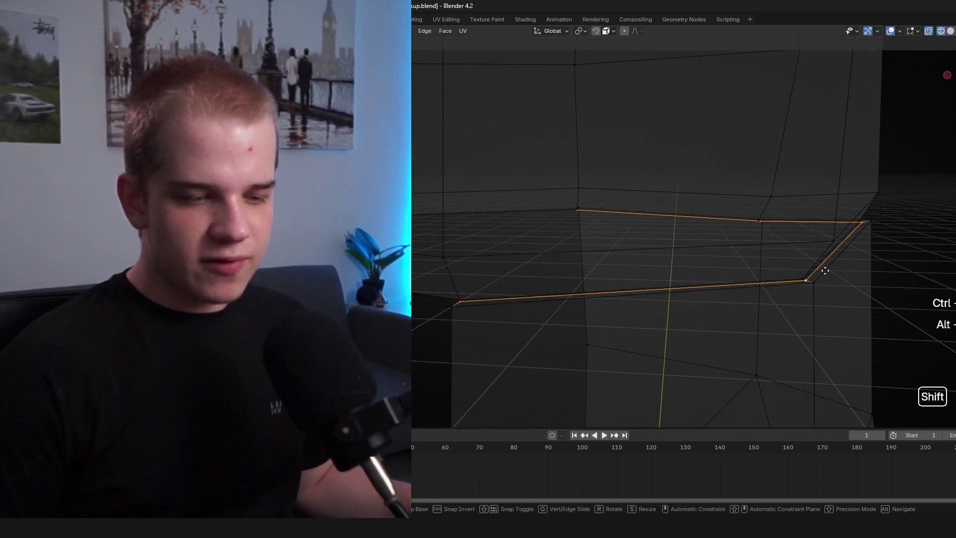
pyautogui.click(824, 271)
pyautogui.hotkey('alt', 'a')
pyautogui.moveTo(661, 264); pyautogui.dragTo(642, 191, button='middle')
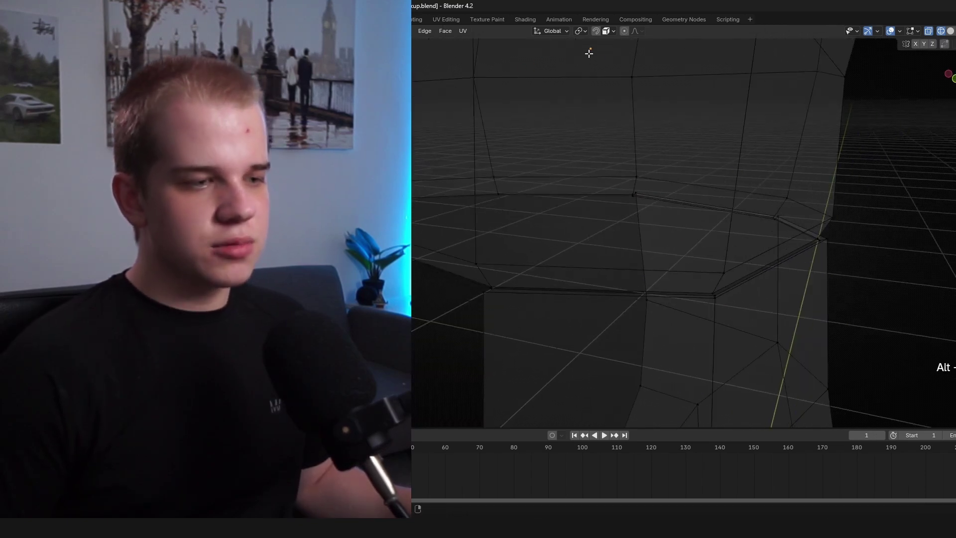
# Set the snap target to Vertex and snap one corner of the extruded hem edge onto the trousers' waist corner.
pyautogui.click(607, 31)
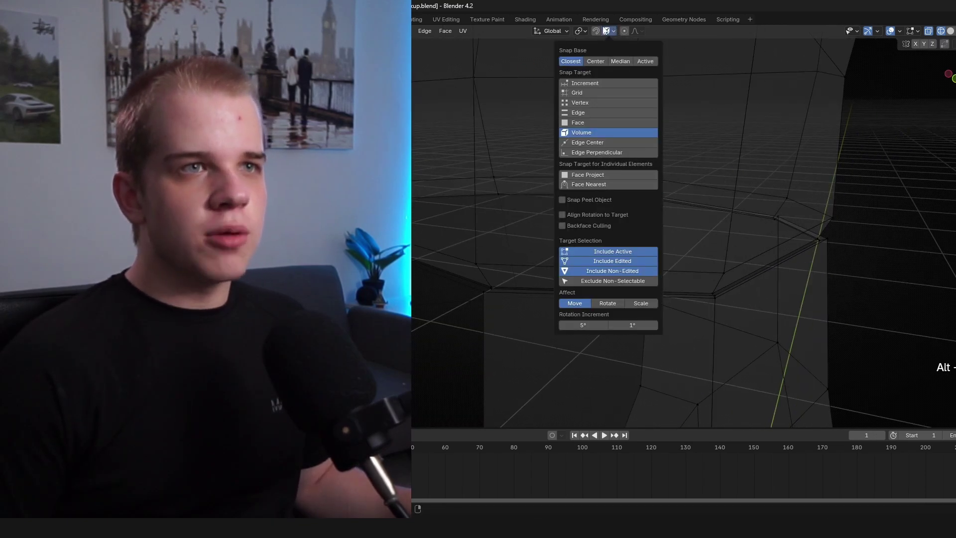
pyautogui.click(582, 102)
pyautogui.moveTo(414, 217); pyautogui.dragTo(377, 251, button='middle')
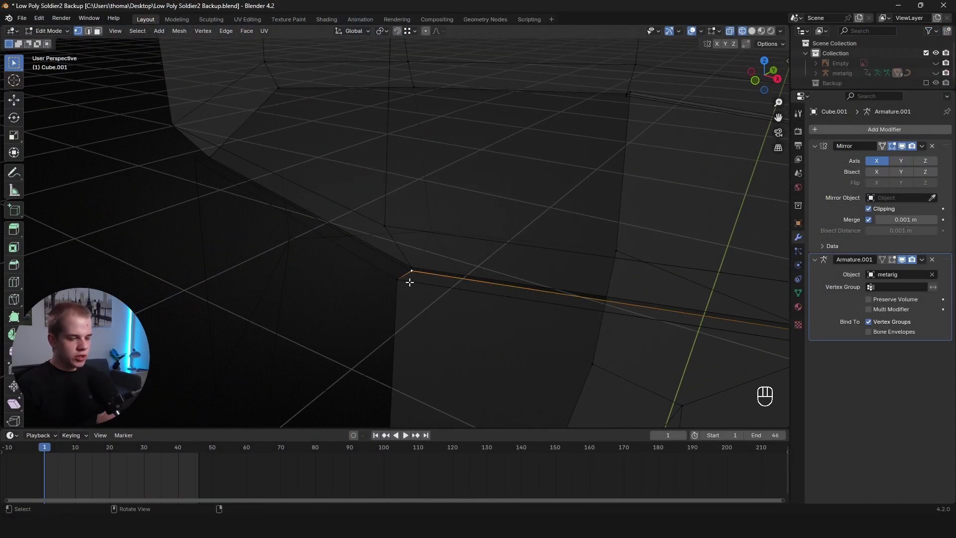
pyautogui.press('z')
pyautogui.press('g')
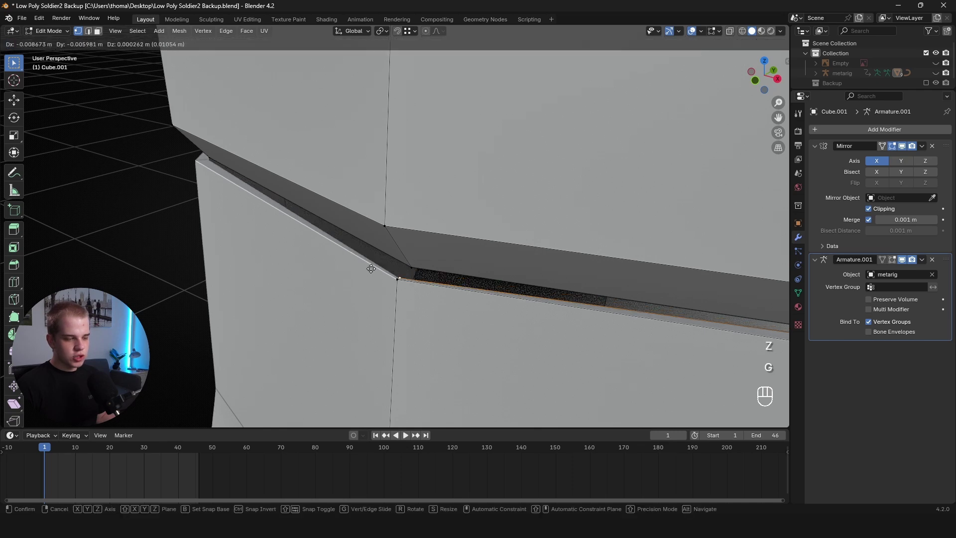
pyautogui.click(647, 287)
pyautogui.moveTo(647, 287); pyautogui.dragTo(518, 274, button='middle')
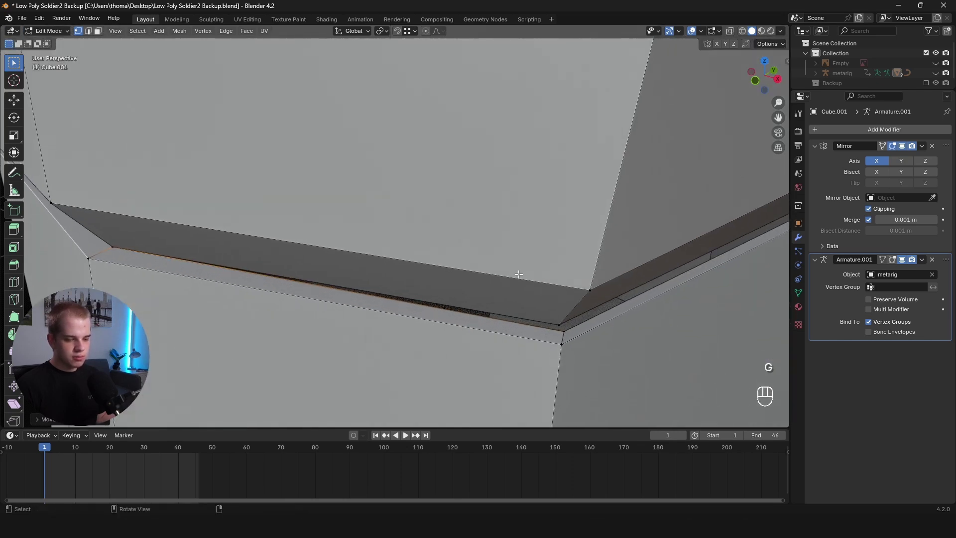
# Snap the remaining corner vertices of the extruded hem edge onto the matching corners of the trousers' waist.
pyautogui.click(563, 335)
pyautogui.press('g')
pyautogui.keyDown('ctrl'); pyautogui.click(560, 325); pyautogui.keyUp('ctrl')
pyautogui.scroll(-6, 598, 269)
pyautogui.moveTo(642, 261); pyautogui.dragTo(567, 251, button='middle')
pyautogui.scroll(5, 372, 229)
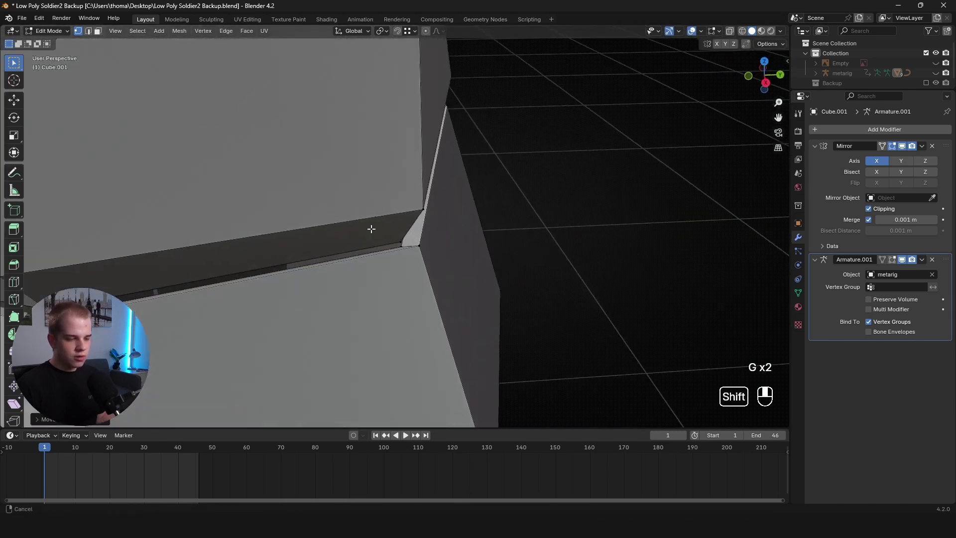
pyautogui.keyDown('shift'); pyautogui.moveTo(371, 230); pyautogui.dragTo(495, 230, button='middle'); pyautogui.keyUp('shift')
pyautogui.click(335, 303)
pyautogui.press('g')
pyautogui.keyDown('ctrl'); pyautogui.click(335, 295); pyautogui.keyUp('ctrl')
pyautogui.press('g')
pyautogui.keyDown('ctrl'); pyautogui.click(334, 295); pyautogui.keyUp('ctrl')
pyautogui.click(490, 152)
pyautogui.press('g')
pyautogui.click(492, 154)
# Merge all vertices of the combined shirt and trousers mesh by distance.
pyautogui.moveTo(538, 166); pyautogui.dragTo(516, 160, button='middle')
pyautogui.scroll(-5, 489, 234)
pyautogui.moveTo(489, 235); pyautogui.dragTo(542, 224, button='middle')
pyautogui.press('z')
pyautogui.scroll(3, 416, 211)
pyautogui.press('g')
pyautogui.rightClick(428, 201)
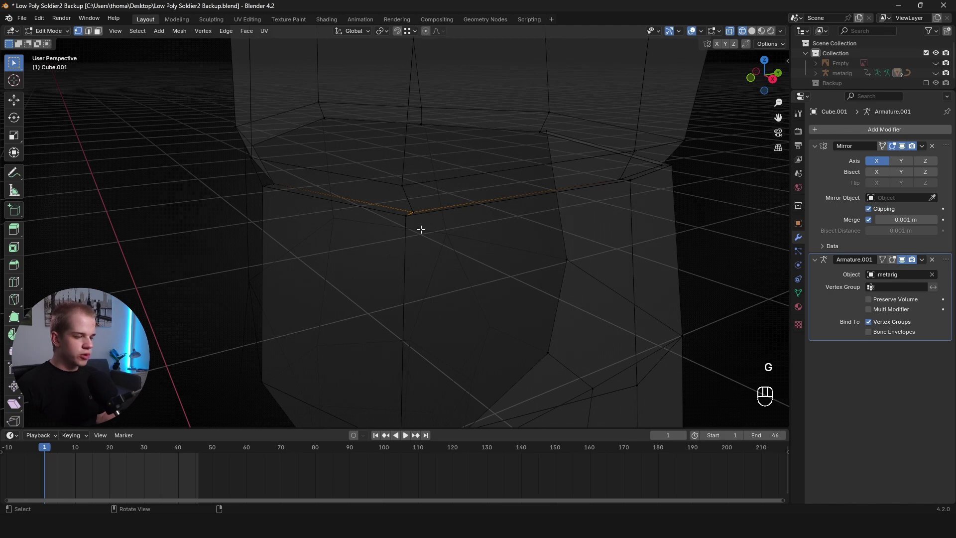
pyautogui.press('a')
pyautogui.press('m')
pyautogui.click(394, 288)
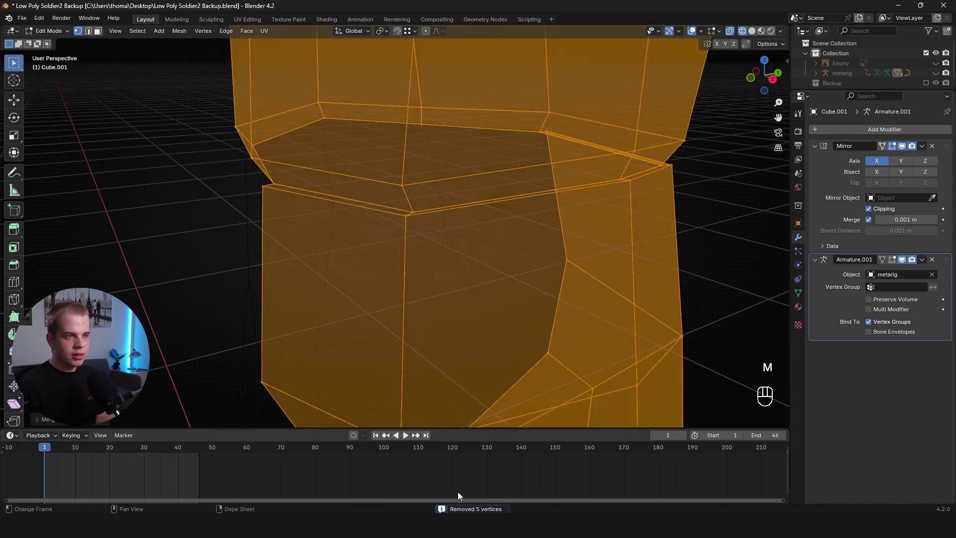
# Inspect the closed waist seam and the whole clothing mesh from the front, in Edit Mode and Object Mode.
pyautogui.moveTo(388, 211); pyautogui.dragTo(423, 225, button='middle')
pyautogui.press('z')
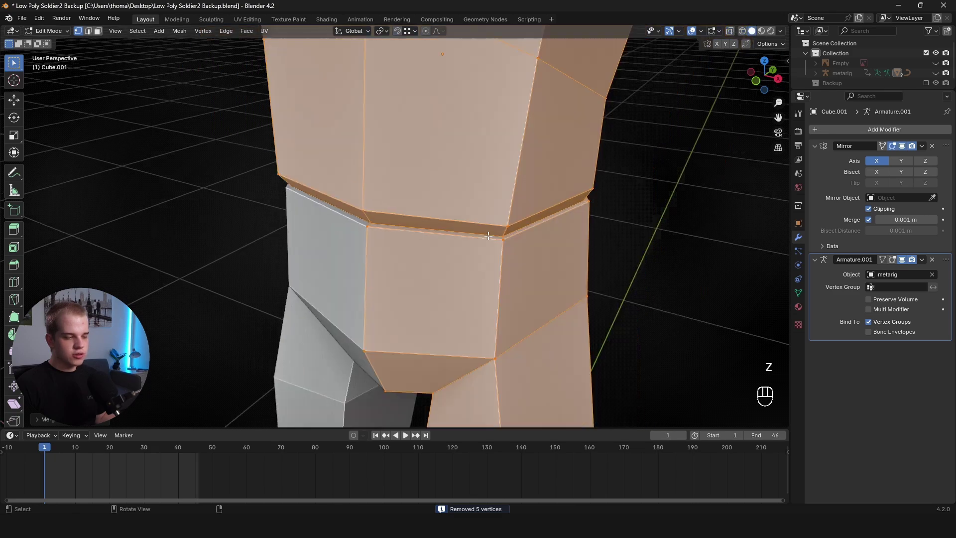
pyautogui.hotkey('alt', 'a')
pyautogui.scroll(-5, 499, 224)
pyautogui.press('z')
pyautogui.press('z')
pyautogui.press('KP_1')
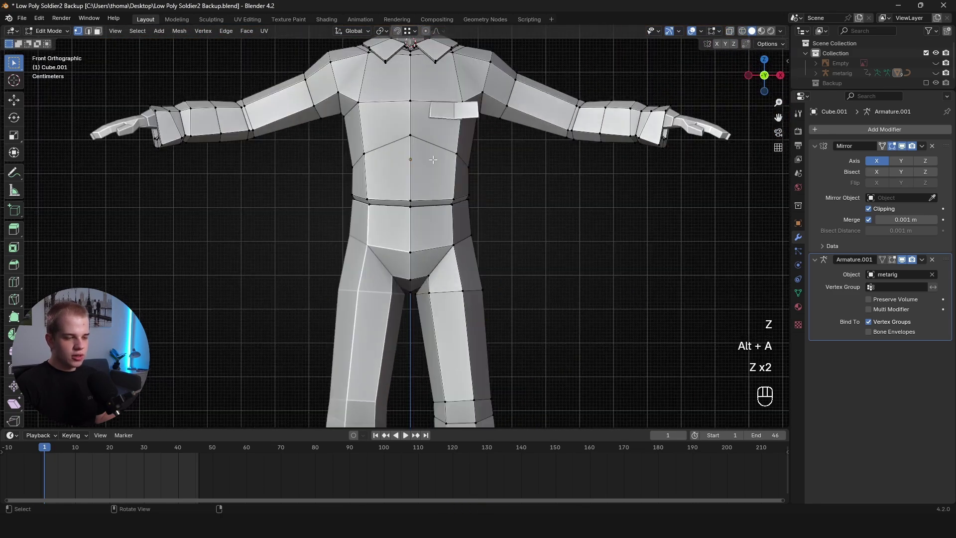
pyautogui.scroll(-3, 507, 194)
pyautogui.keyDown('shift'); pyautogui.moveTo(507, 193); pyautogui.dragTo(531, 202, button='middle'); pyautogui.keyUp('shift')
pyautogui.scroll(3, 527, 267)
pyautogui.scroll(-3, 527, 267)
pyautogui.press('Tab')
pyautogui.scroll(3, 531, 202)
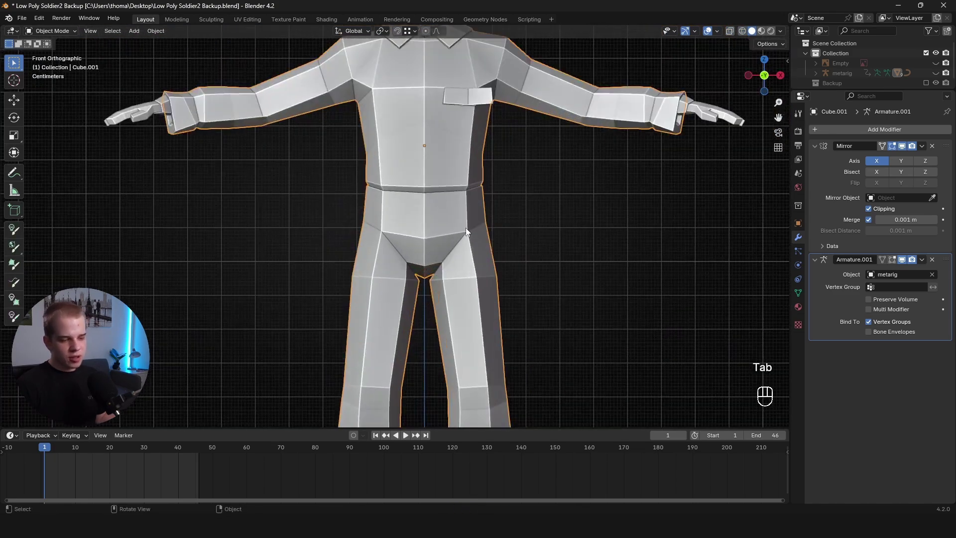
pyautogui.scroll(-1, 394, 232)
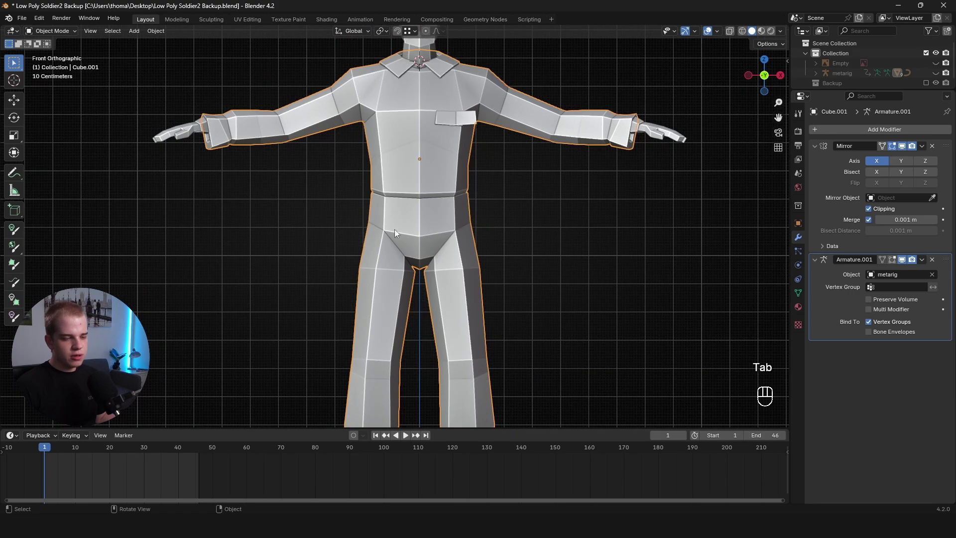
pyautogui.scroll(-3, 478, 239)
# Delete the vertices of the shirt's half on the negative X side, including its sleeve and collar.
pyautogui.press('Tab')
pyautogui.press('z')
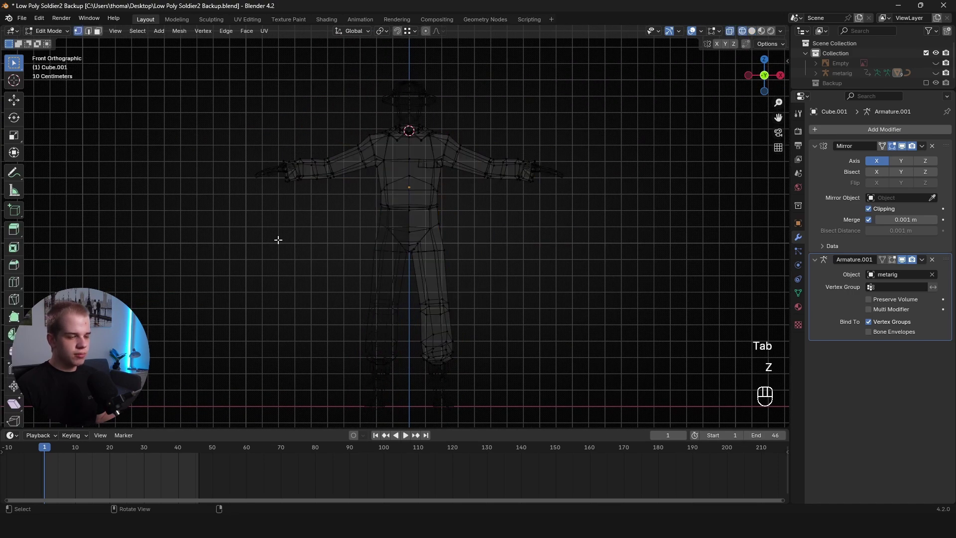
pyautogui.press('a')
pyautogui.scroll(4, 328, 210)
pyautogui.keyDown('shift'); pyautogui.moveTo(327, 211); pyautogui.dragTo(304, 323, button='middle'); pyautogui.keyUp('shift')
pyautogui.moveTo(92, 368); pyautogui.dragTo(401, 62)
pyautogui.scroll(5, 426, 111)
pyautogui.press('x')
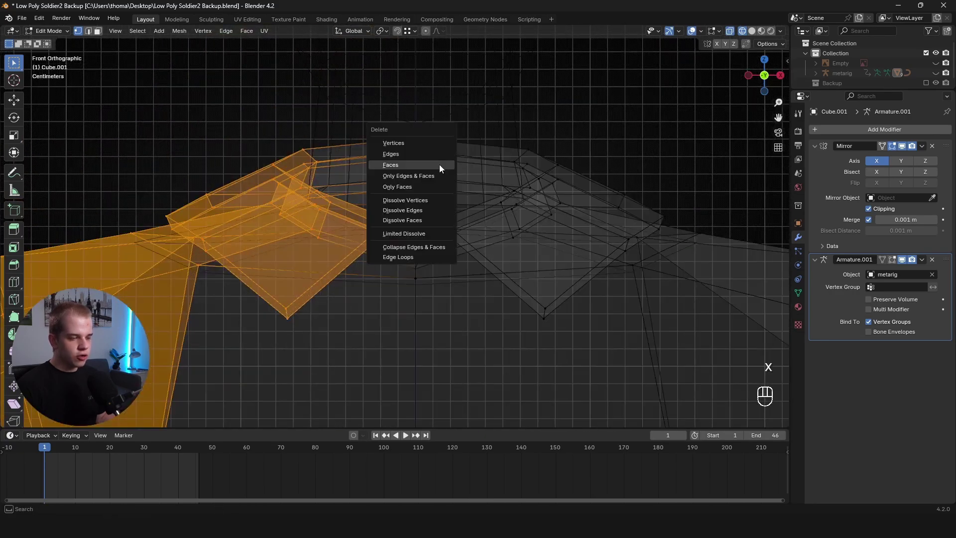
pyautogui.click(426, 134)
pyautogui.press('a')
pyautogui.scroll(-5, 517, 185)
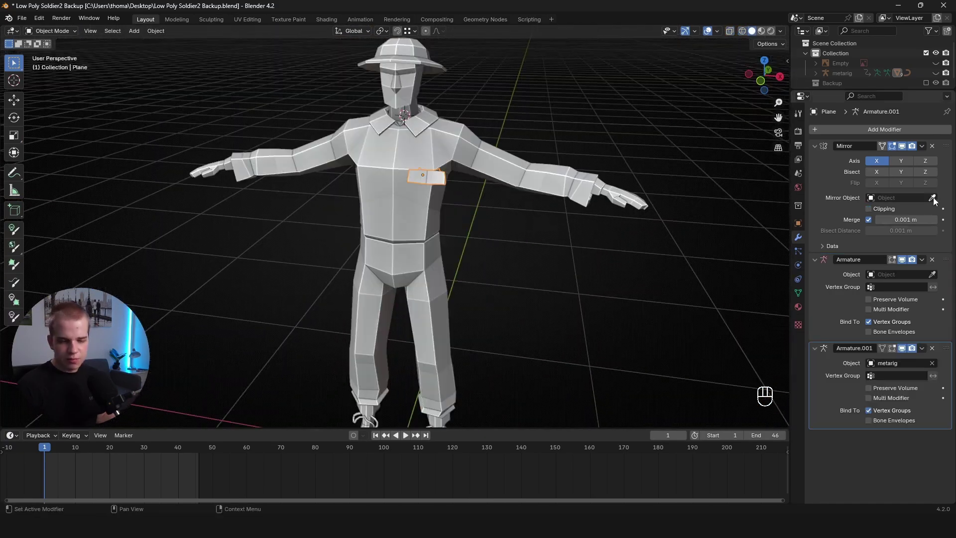
# Set Cube.001 as the mirror object in the chest pocket flap's Mirror modifier and deselect the flap.
pyautogui.click(932, 197)
pyautogui.click(413, 170)
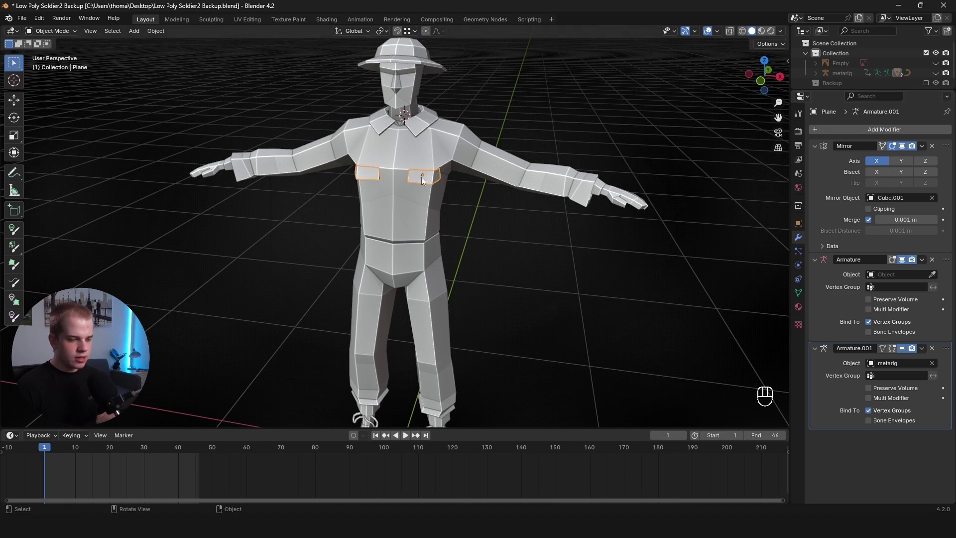
pyautogui.hotkey('alt', 'a')
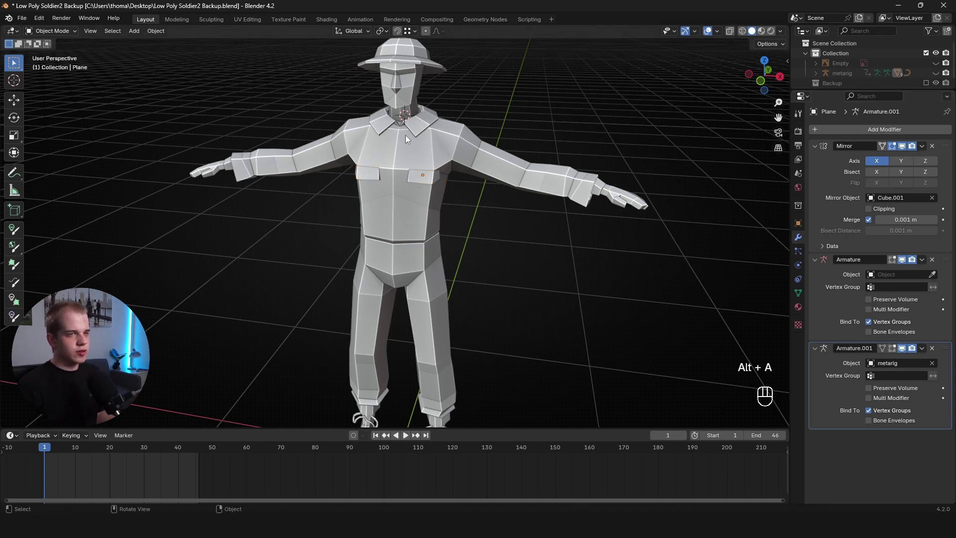